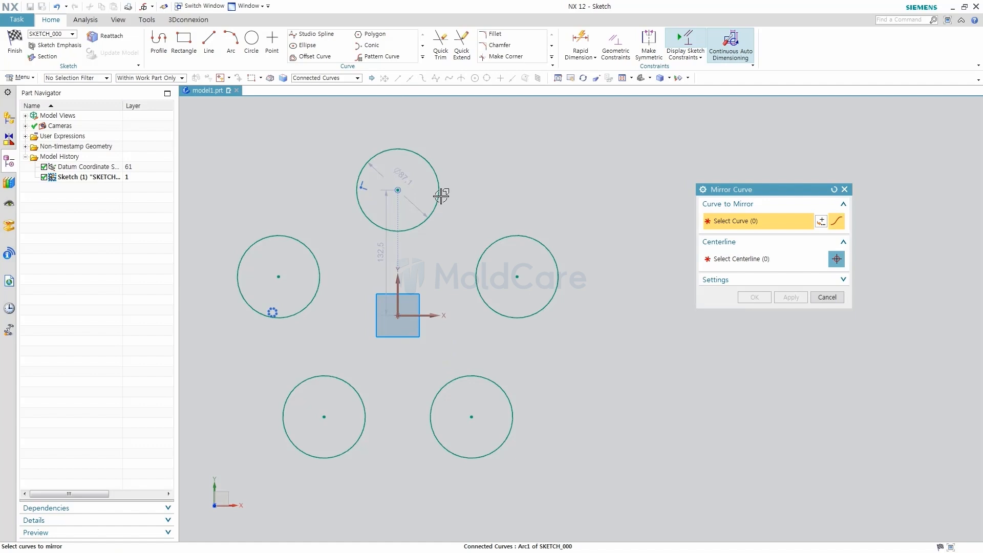
Mirror the circle right of the Y axis about the sketch's vertical axis.
{"action": "left_click_drag", "start_coordinate": [441, 195], "coordinate": [600, 351]}
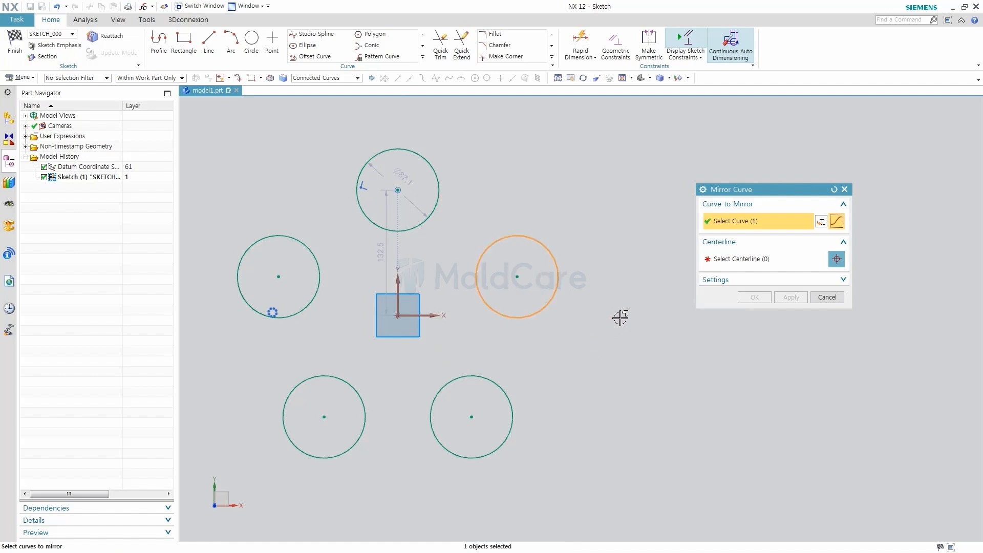
{"action": "left_click", "coordinate": [723, 260]}
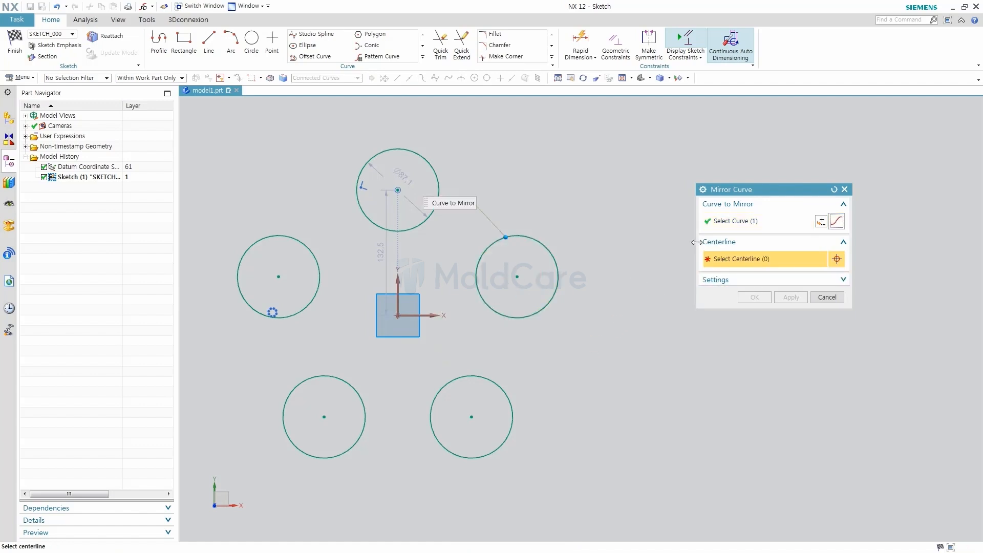
{"action": "left_click", "coordinate": [398, 284]}
{"action": "left_click", "coordinate": [450, 288]}
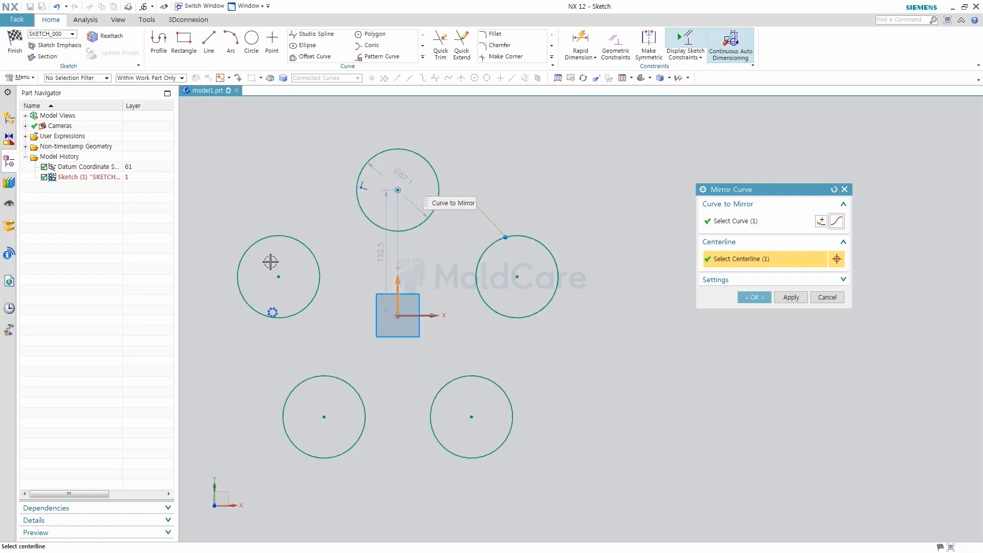
{"action": "left_click", "coordinate": [754, 297]}
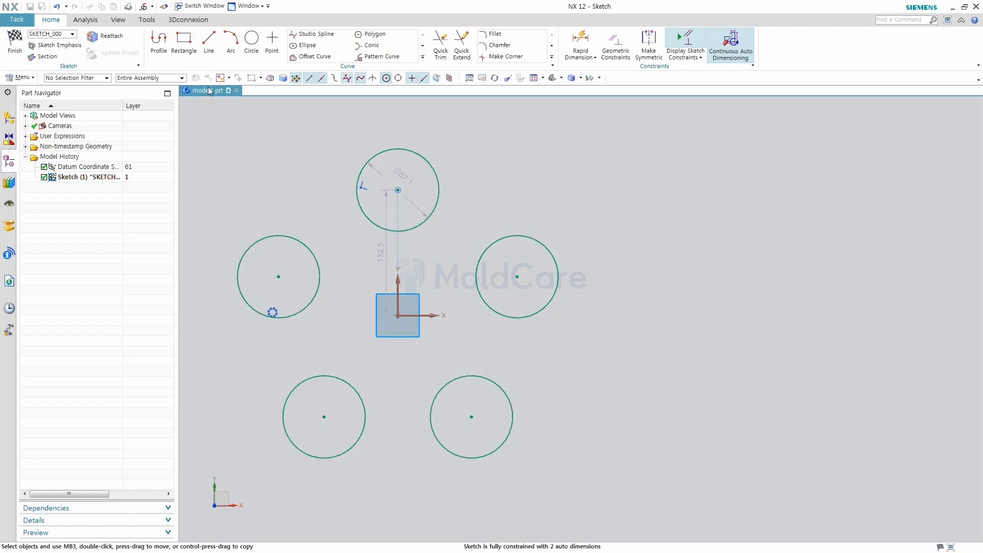
Draw a vertical line about 190 long to the right of the circles and a slanted line about 137.5 long to their upper right.
{"action": "left_click", "coordinate": [214, 45]}
{"action": "left_click", "coordinate": [644, 164]}
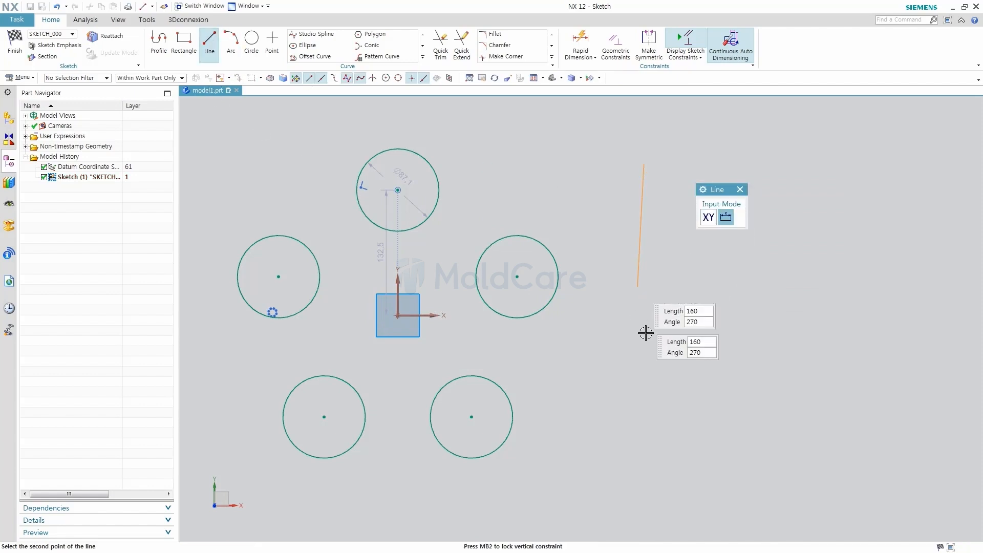
{"action": "left_click", "coordinate": [653, 346]}
{"action": "scroll", "coordinate": [653, 346], "scroll_direction": "up", "scroll_amount": 2}
{"action": "scroll", "coordinate": [650, 336], "scroll_direction": "down", "scroll_amount": 5}
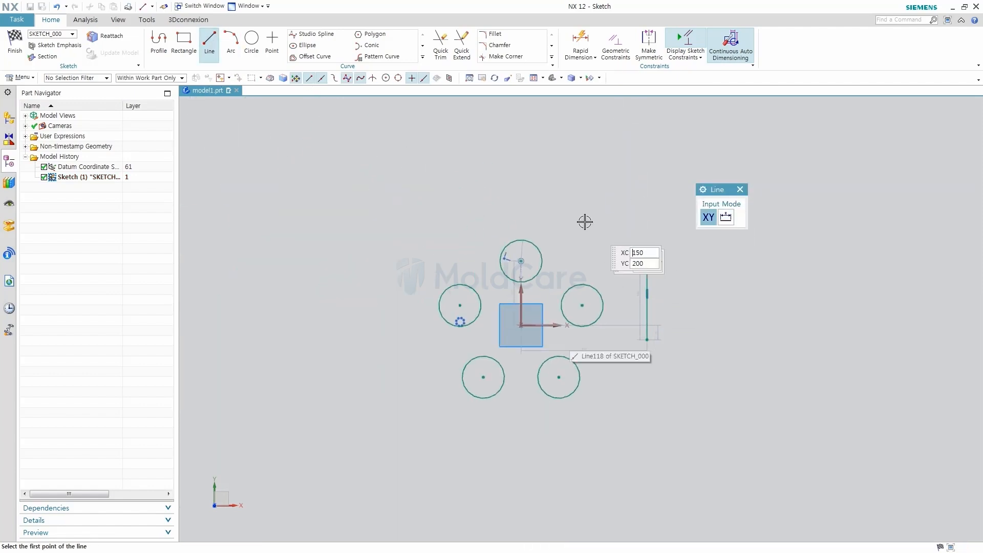
{"action": "left_click", "coordinate": [629, 247]}
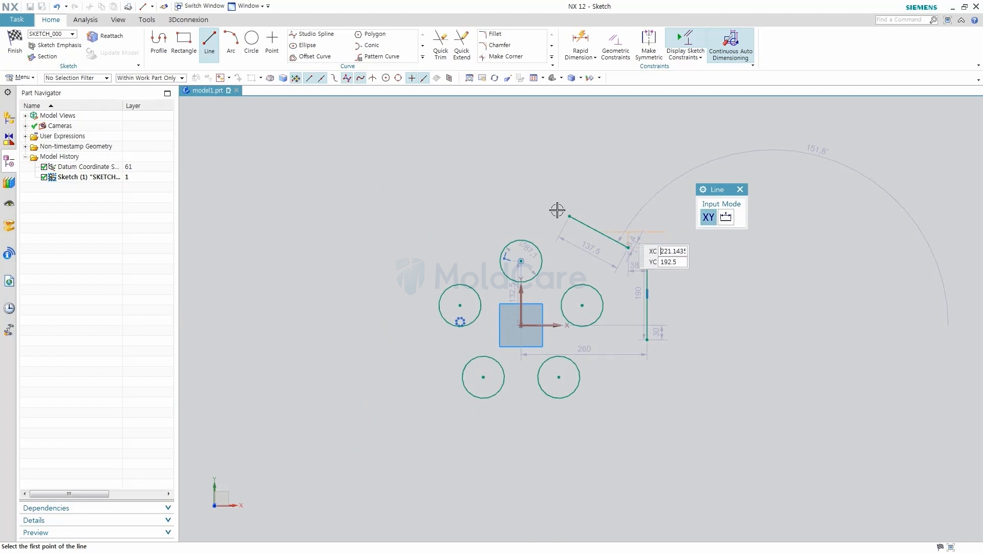
{"action": "scroll", "coordinate": [652, 274], "scroll_direction": "down", "scroll_amount": 4}
{"action": "scroll", "coordinate": [655, 273], "scroll_direction": "up", "scroll_amount": 8}
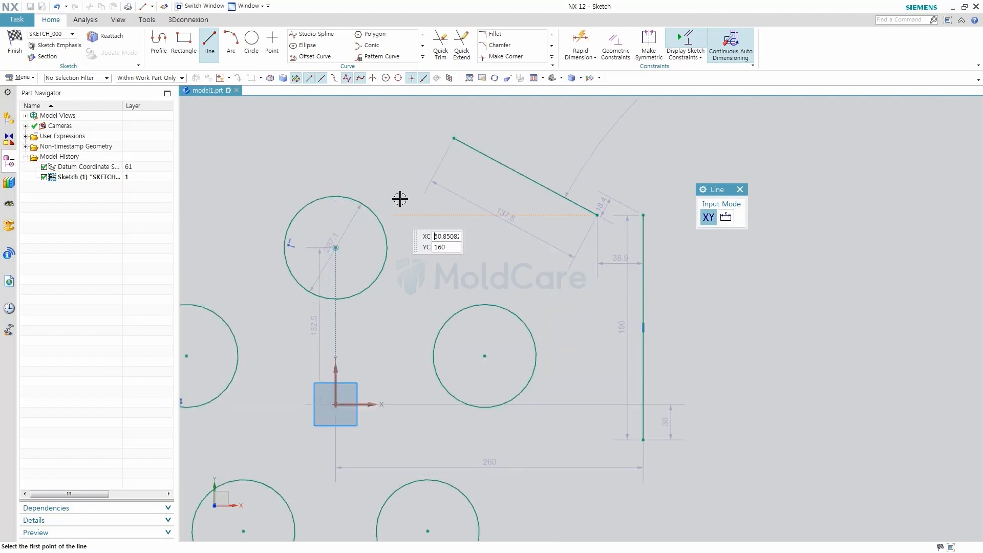
{"action": "left_click", "coordinate": [739, 189]}
Mirror the circle between the Y axis and the vertical line, using that line as the centerline.
{"action": "left_click", "coordinate": [421, 57]}
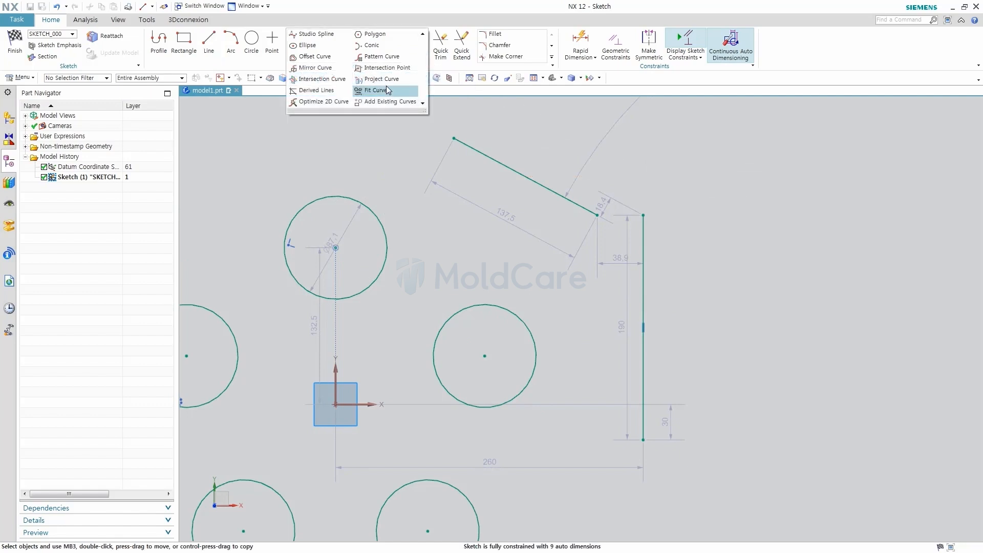
{"action": "left_click", "coordinate": [326, 71]}
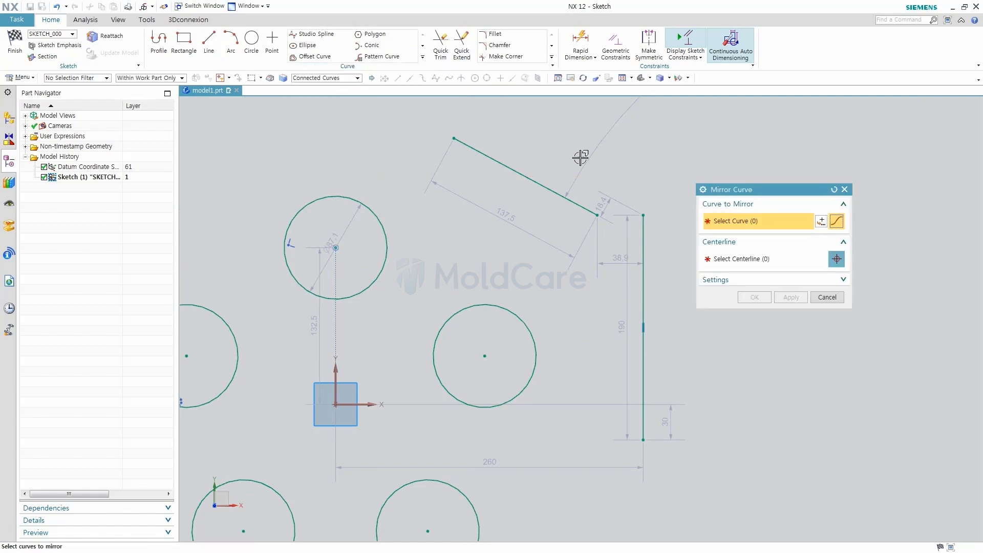
{"action": "left_click", "coordinate": [505, 311]}
{"action": "left_click", "coordinate": [749, 269]}
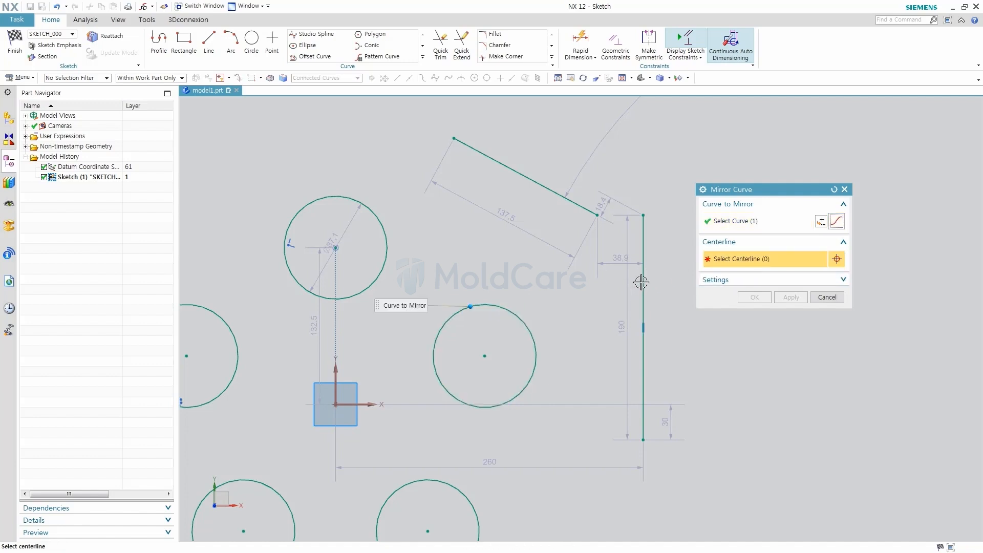
{"action": "left_click", "coordinate": [643, 277]}
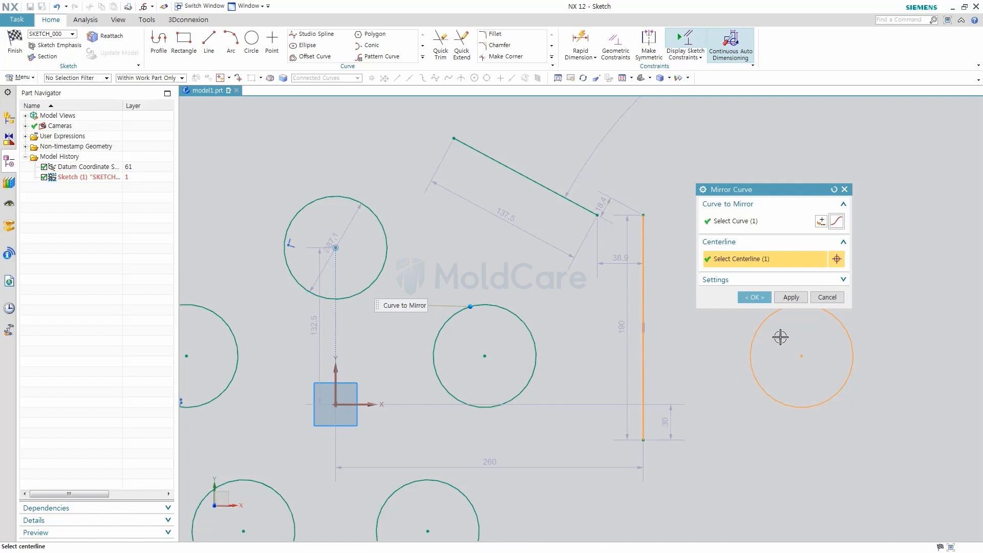
{"action": "left_click", "coordinate": [788, 297]}
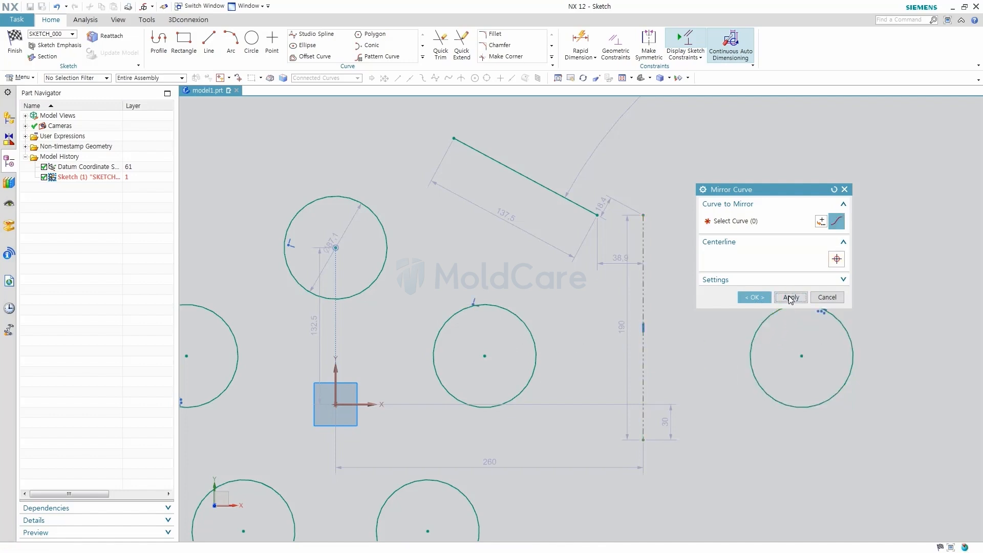
Mirror the same circle about the slanted line with Convert Centerline to Reference turned off.
{"action": "mouse_move", "coordinate": [612, 306]}
{"action": "middle_mouse_down", "text": "shift"}
{"action": "mouse_move", "coordinate": [544, 363]}
{"action": "mouse_move", "coordinate": [593, 313]}
{"action": "middle_mouse_up", "text": "shift"}
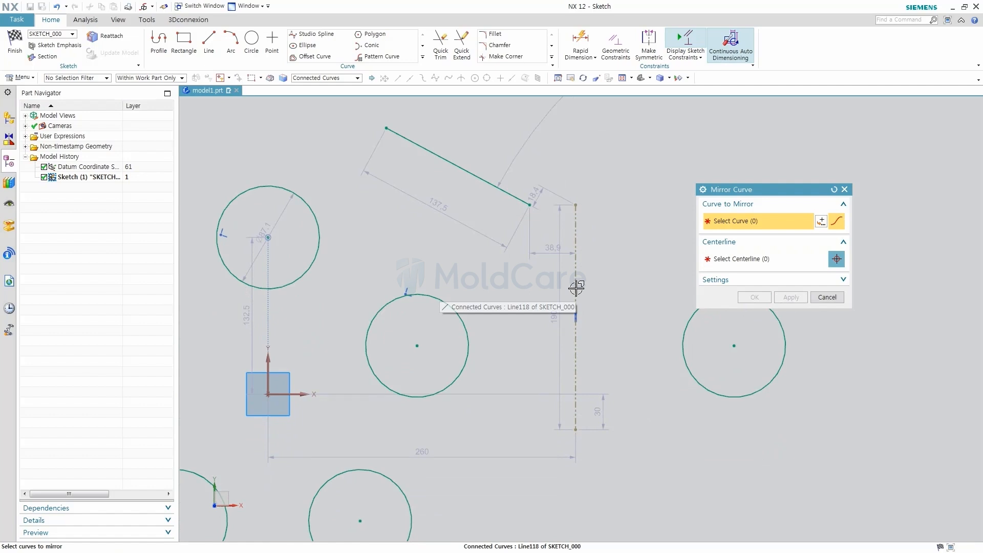
{"action": "left_click", "coordinate": [723, 281]}
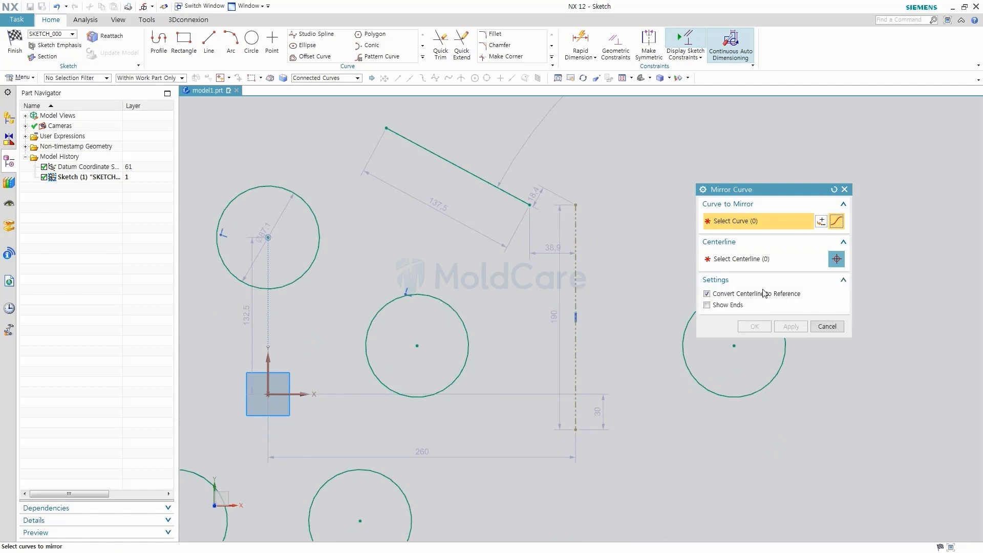
{"action": "left_click", "coordinate": [707, 293]}
{"action": "left_click", "coordinate": [706, 293]}
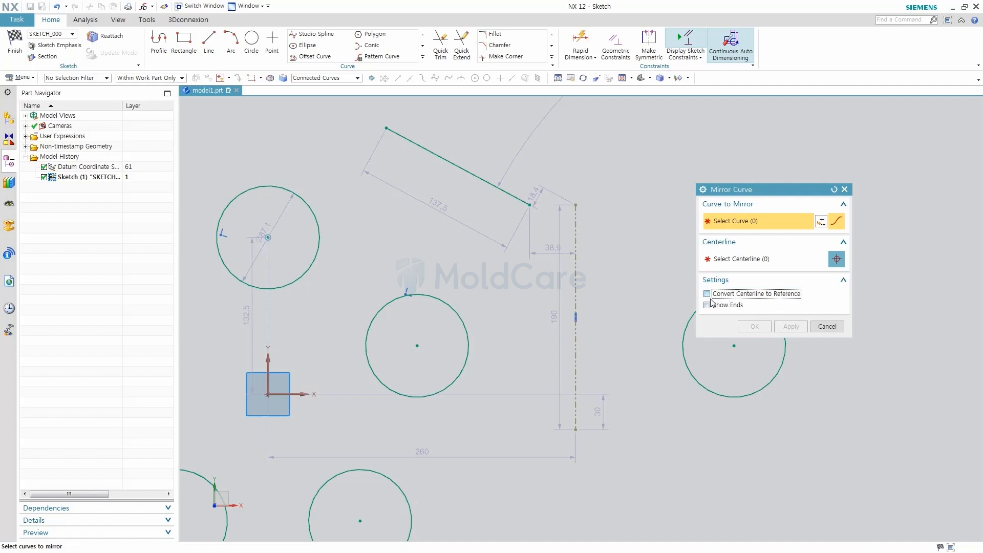
{"action": "left_click", "coordinate": [452, 309]}
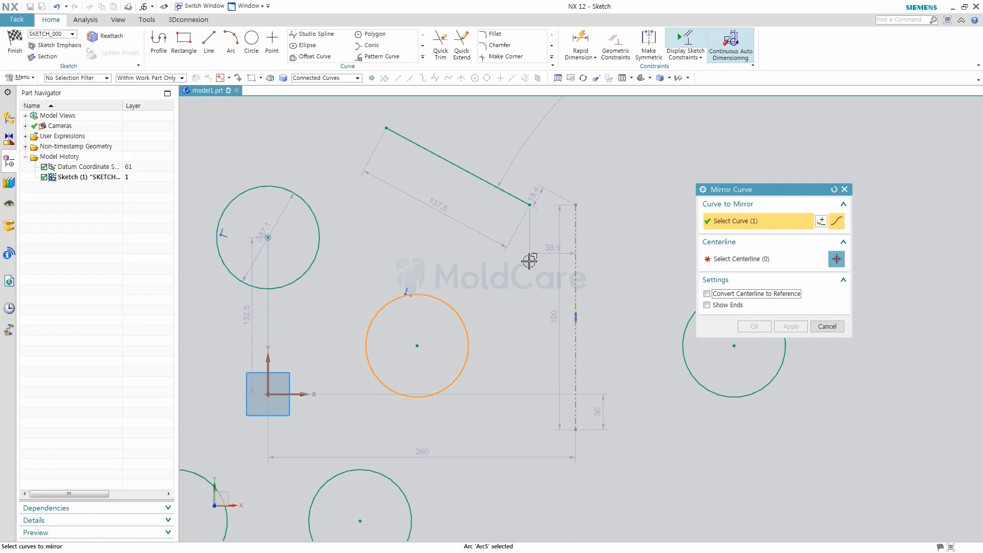
{"action": "left_click", "coordinate": [723, 259]}
{"action": "left_click", "coordinate": [476, 190]}
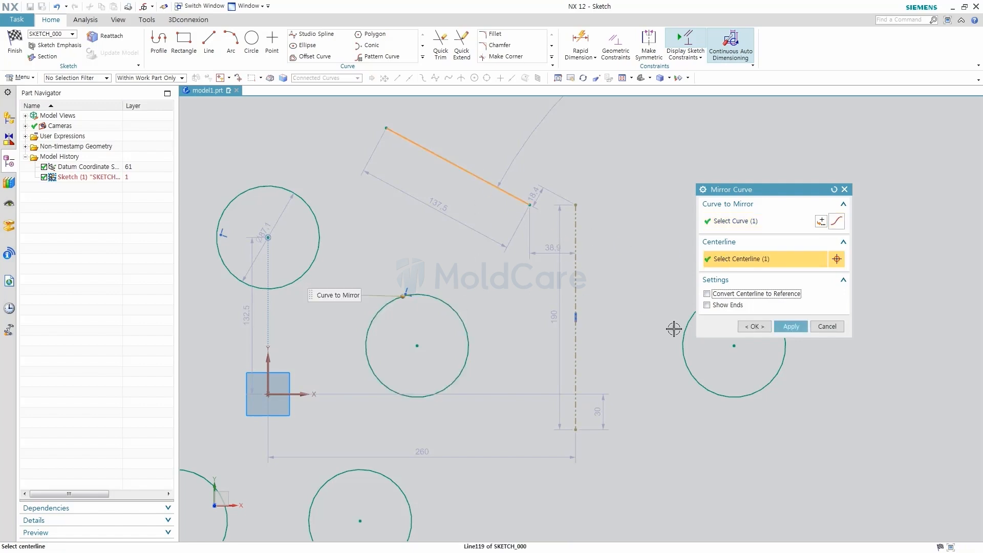
{"action": "left_click", "coordinate": [791, 326]}
Mirror the circle on the Y axis about the slanted line with Convert Centerline to Reference turned on.
{"action": "middle_click_drag", "start_coordinate": [546, 265], "coordinate": [529, 353], "text": "shift"}
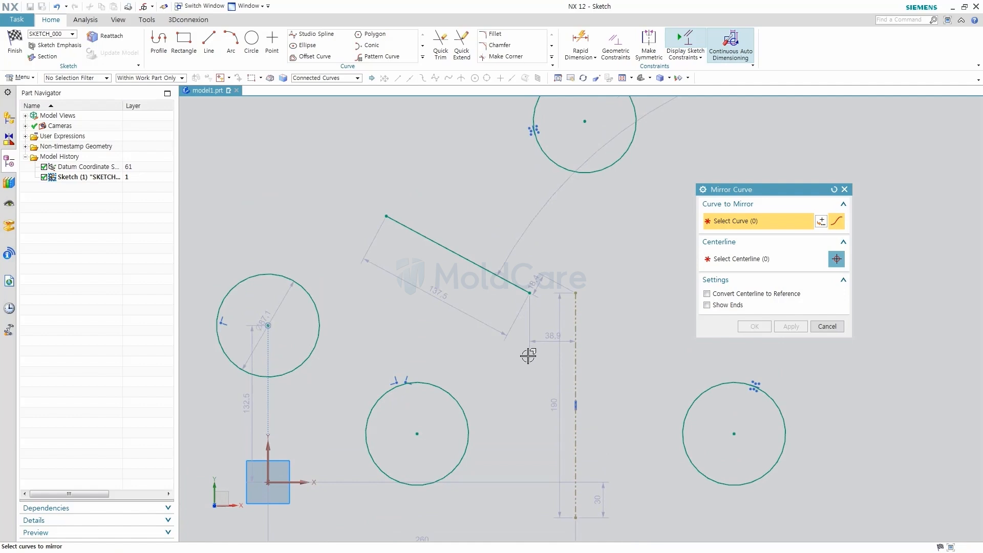
{"action": "left_click", "coordinate": [707, 295]}
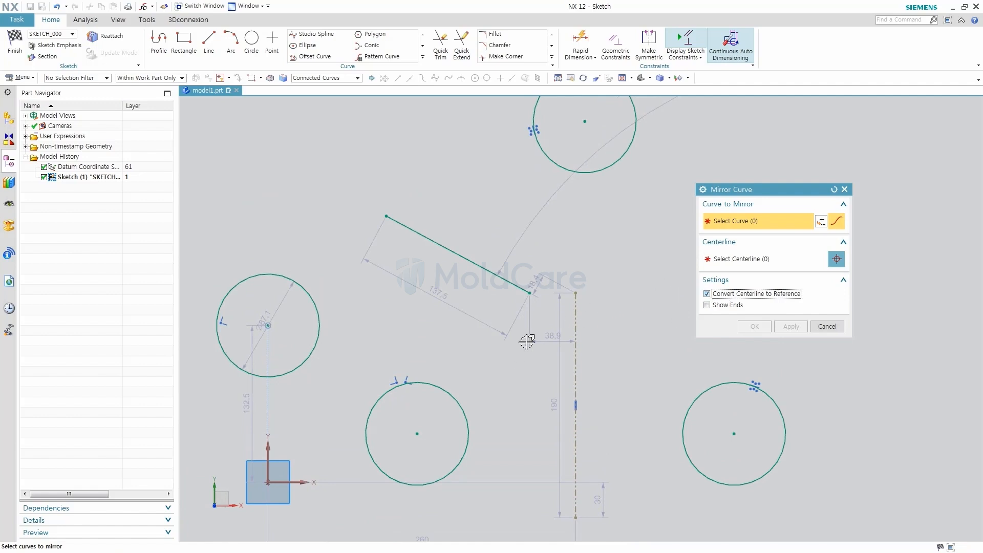
{"action": "left_click", "coordinate": [303, 288]}
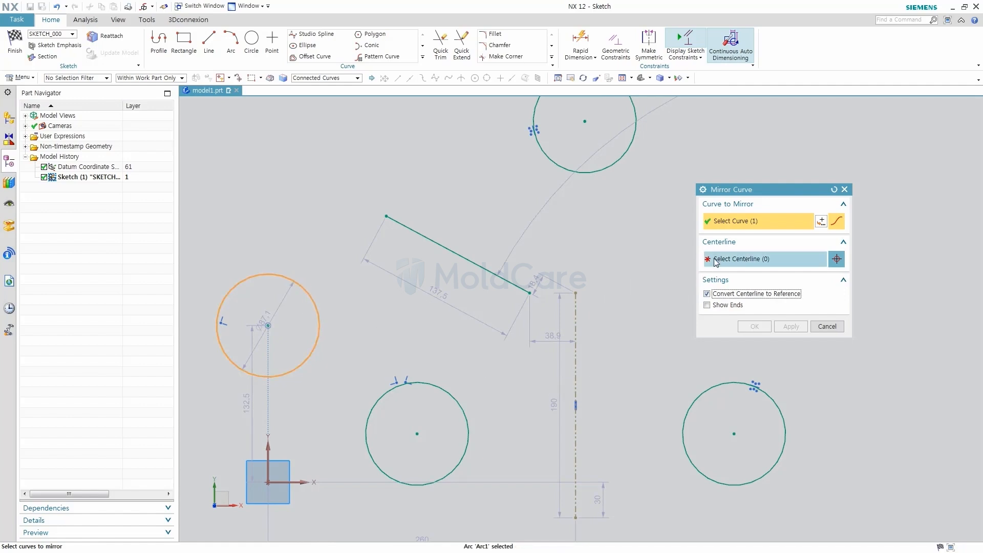
{"action": "left_click", "coordinate": [420, 234]}
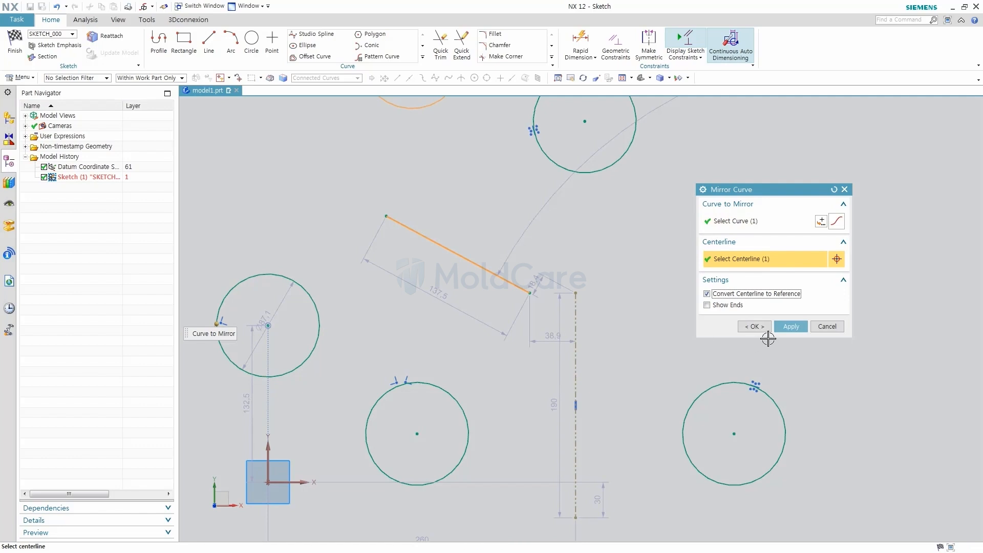
{"action": "left_click", "coordinate": [754, 326]}
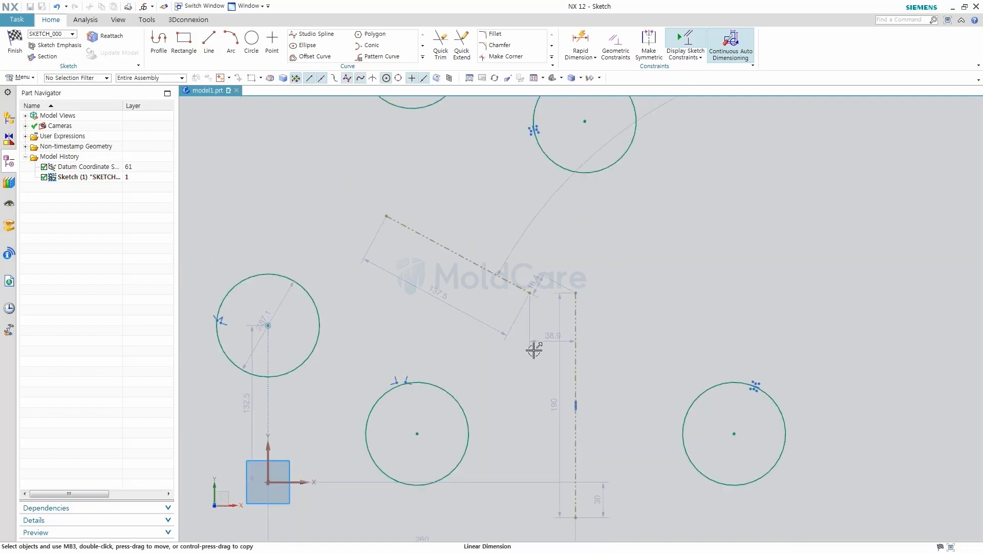
Move the center of the circle on the Y axis up and down repeatedly, leaving it about 136.5 above the origin.
{"action": "scroll", "coordinate": [534, 351], "scroll_direction": "down", "scroll_amount": 1}
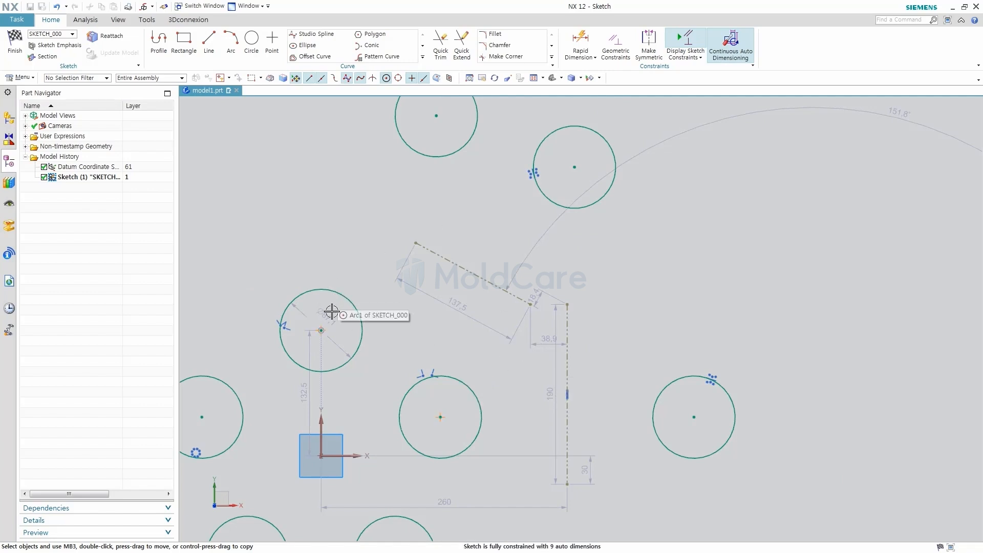
{"action": "mouse_move", "coordinate": [323, 330]}
{"action": "left_mouse_down"}
{"action": "mouse_move", "coordinate": [320, 367]}
{"action": "mouse_move", "coordinate": [326, 340]}
{"action": "mouse_move", "coordinate": [322, 358]}
{"action": "mouse_move", "coordinate": [321, 349]}
{"action": "left_mouse_up"}
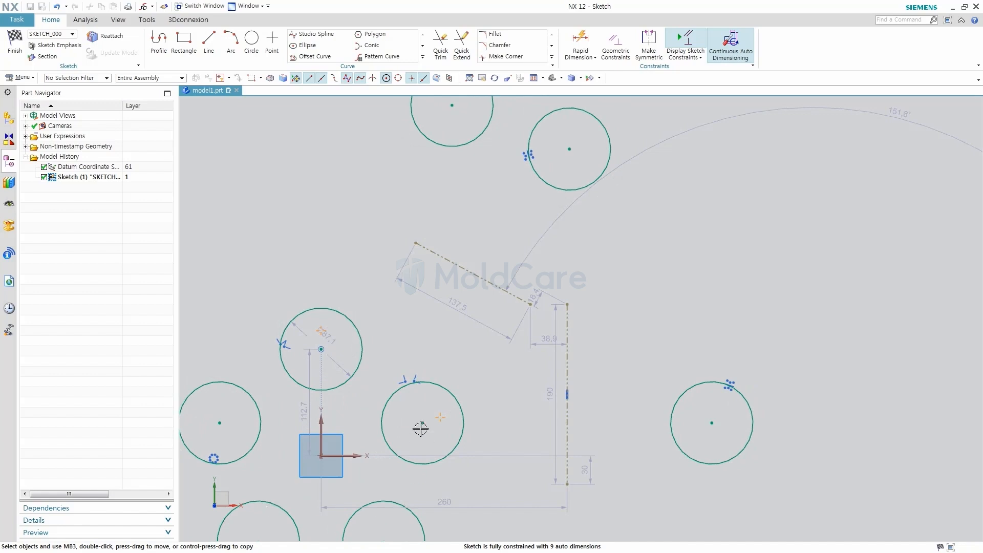
{"action": "mouse_move", "coordinate": [320, 347]}
{"action": "left_mouse_down"}
{"action": "mouse_move", "coordinate": [315, 368]}
{"action": "mouse_move", "coordinate": [318, 340]}
{"action": "mouse_move", "coordinate": [316, 360]}
{"action": "left_mouse_up"}
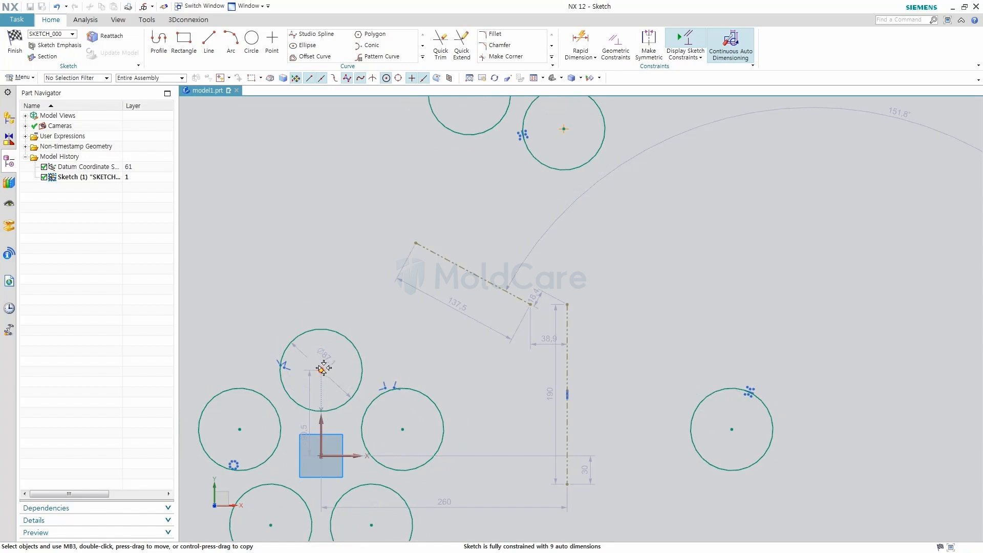
{"action": "left_click_drag", "start_coordinate": [323, 368], "coordinate": [352, 274]}
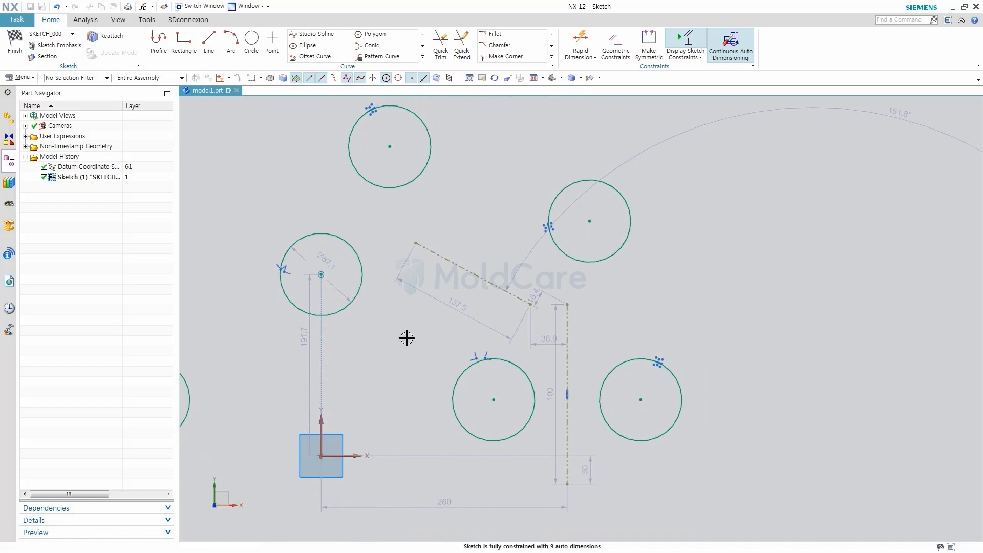
{"action": "left_click_drag", "start_coordinate": [322, 277], "coordinate": [321, 326]}
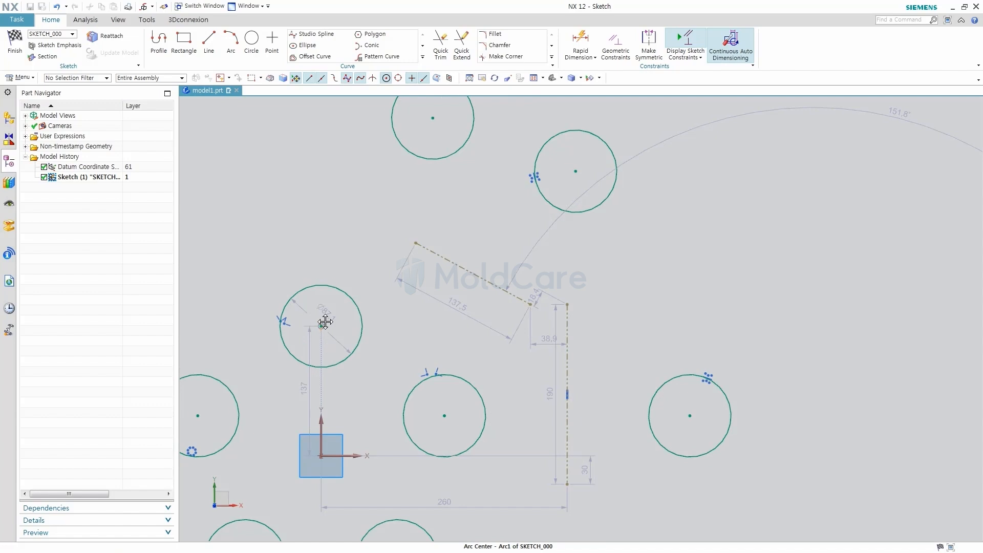
{"action": "mouse_move", "coordinate": [324, 321]}
{"action": "left_mouse_down"}
{"action": "mouse_move", "coordinate": [351, 274]}
{"action": "mouse_move", "coordinate": [337, 327]}
{"action": "left_mouse_up"}
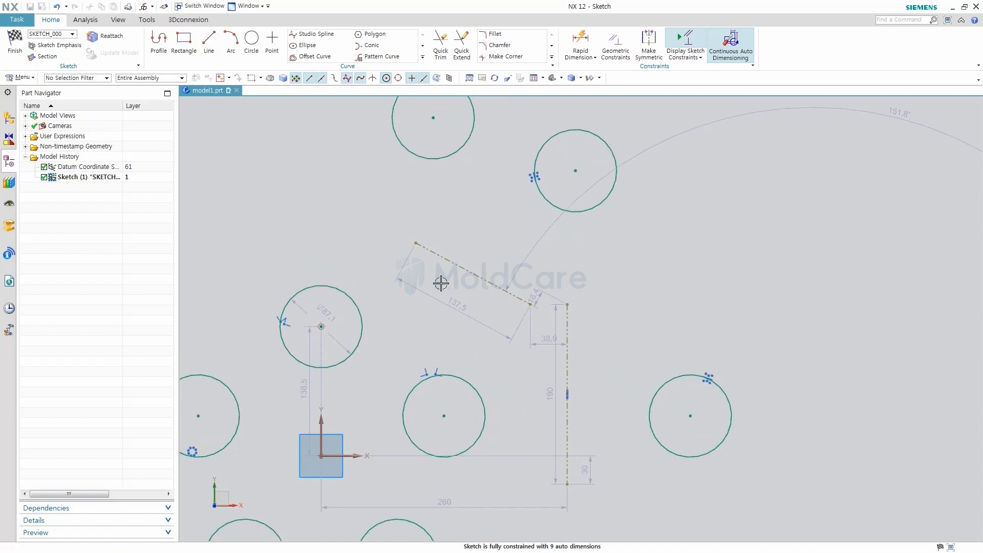
Delete all circles, reference lines and dimensions from the sketch.
{"action": "scroll", "coordinate": [483, 277], "scroll_direction": "down", "scroll_amount": 5}
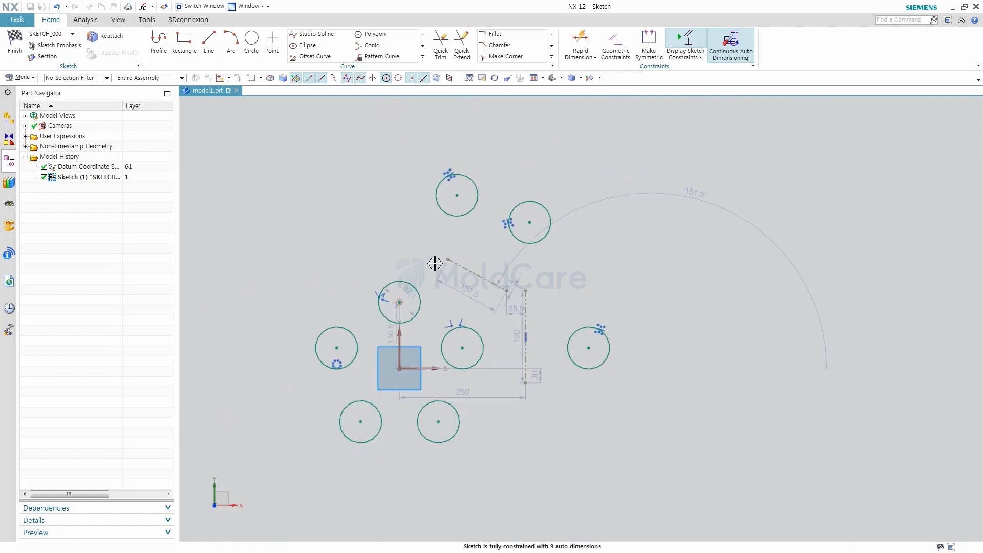
{"action": "left_click_drag", "start_coordinate": [276, 138], "coordinate": [644, 470]}
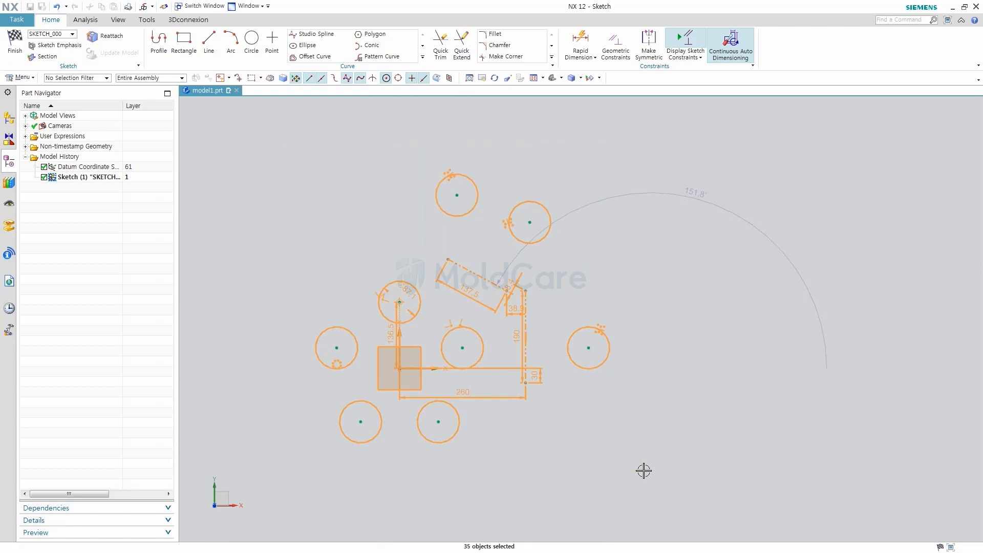
{"action": "key", "text": "Delete"}
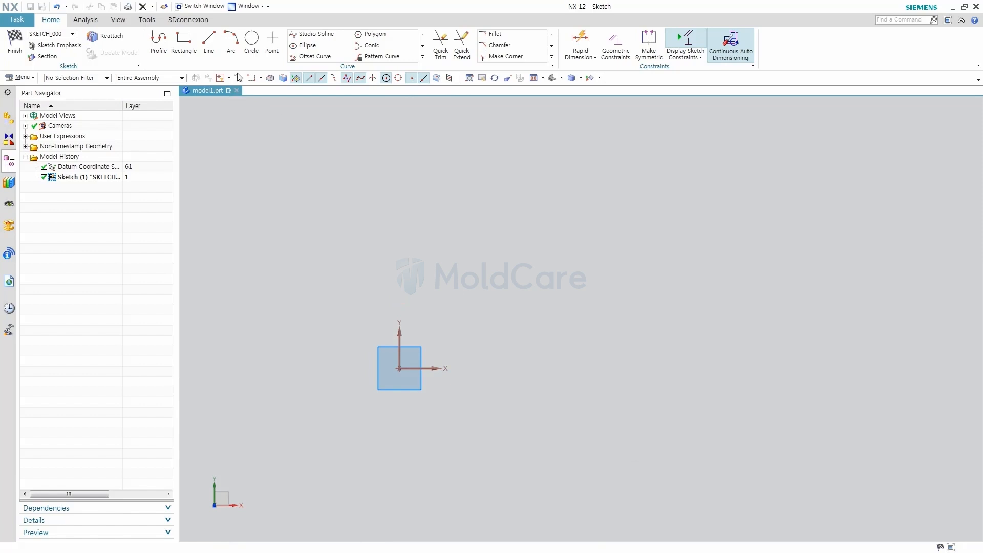
Draw a line from the sketch origin with a length of 50 and an angle of 30 degrees.
{"action": "left_click", "coordinate": [209, 45]}
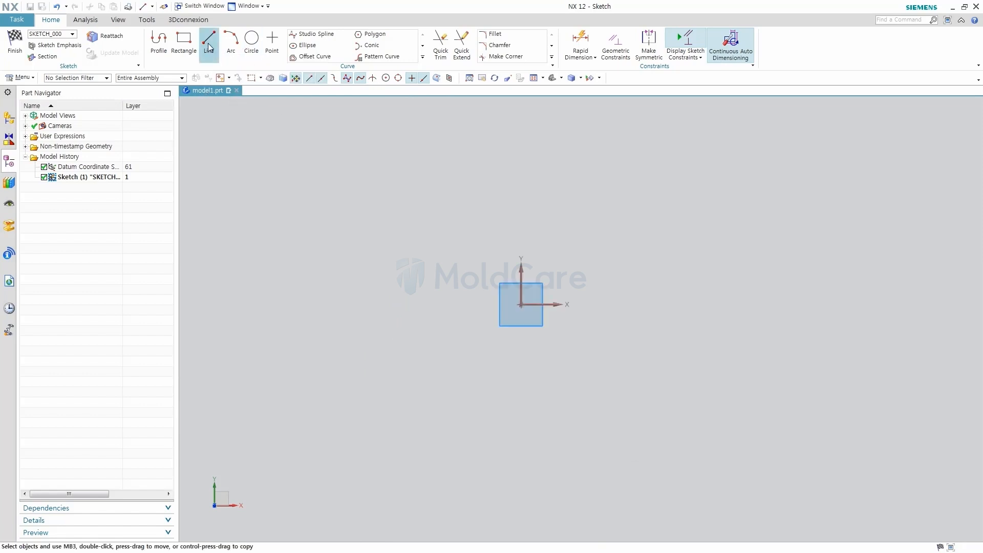
{"action": "left_click", "coordinate": [522, 304]}
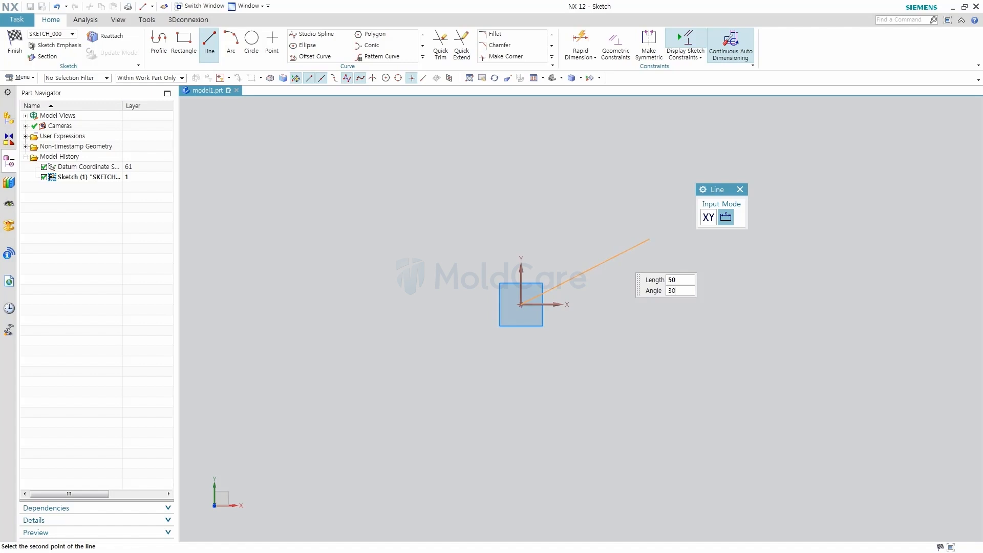
{"action": "key", "text": "Return"}
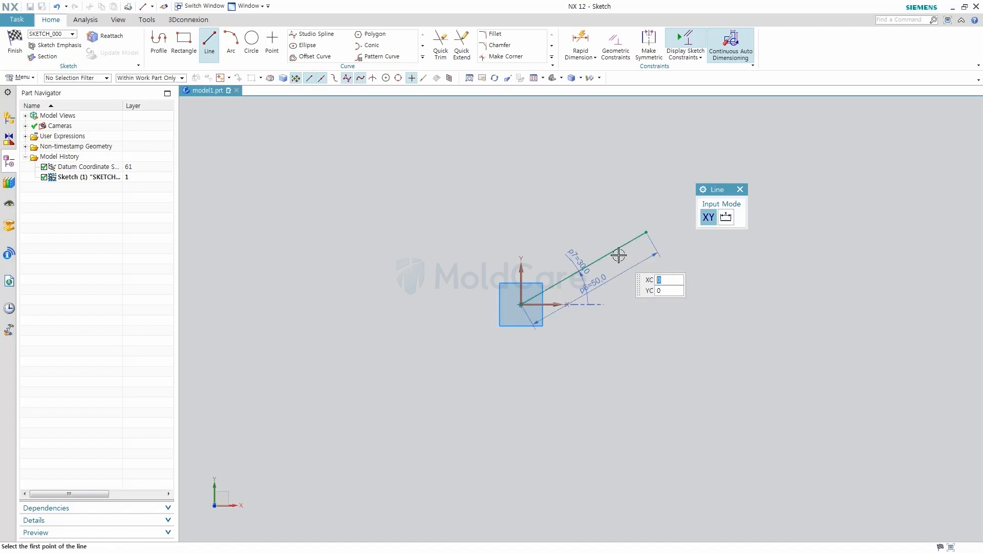
Draw a second line from the origin with length 50 and angle 150 degrees, and convert both lines to reference lines.
{"action": "left_click", "coordinate": [521, 304]}
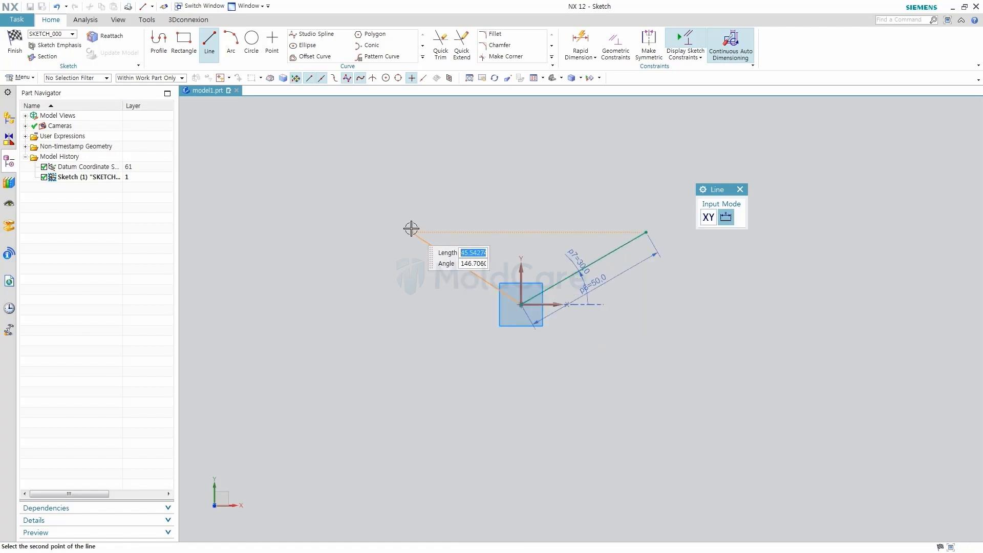
{"action": "type", "text": "50"}
{"action": "key", "text": "Tab"}
{"action": "key", "text": "Return"}
{"action": "key", "text": "Escape"}
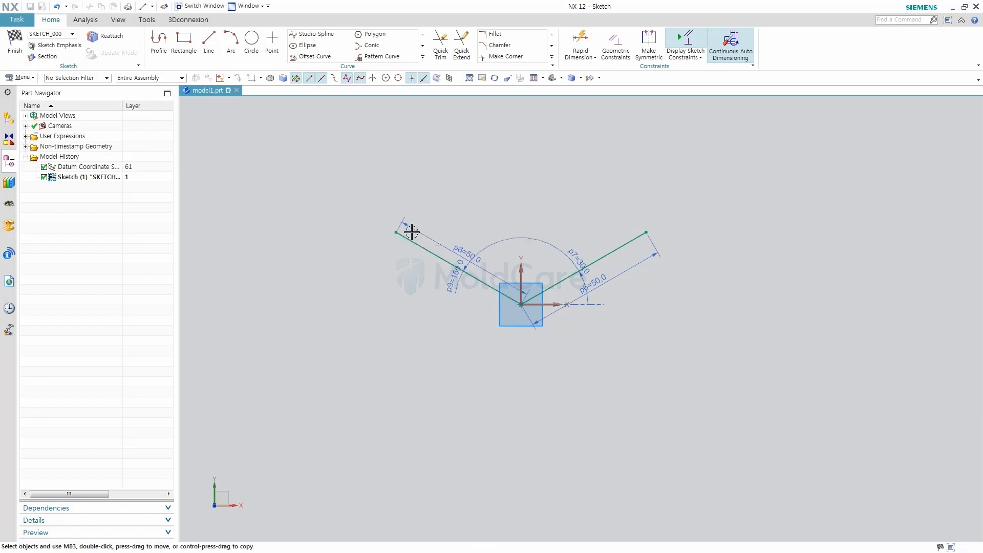
{"action": "left_click", "coordinate": [410, 239]}
{"action": "left_click", "coordinate": [583, 259]}
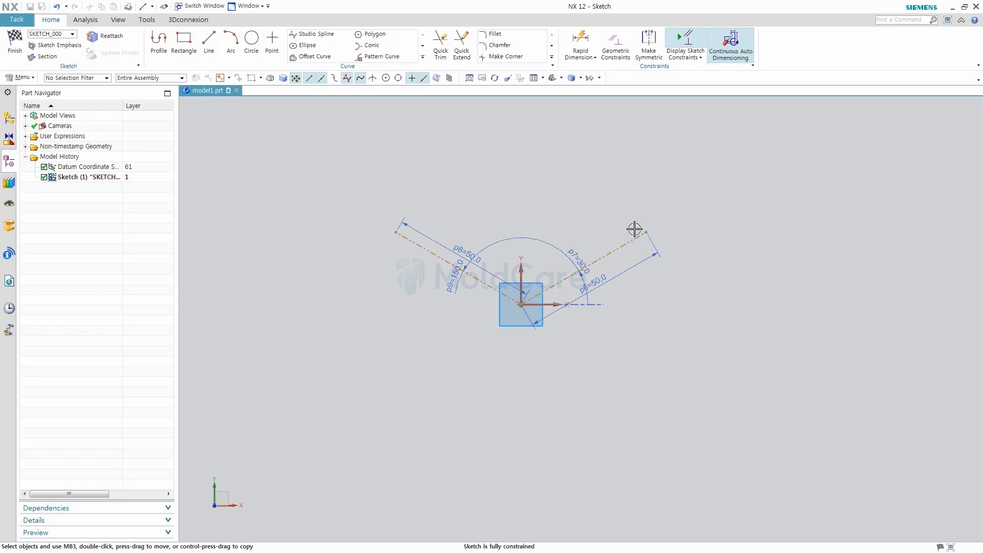
Draw a circle of diameter 10 centered on the sketch origin.
{"action": "left_click", "coordinate": [251, 42]}
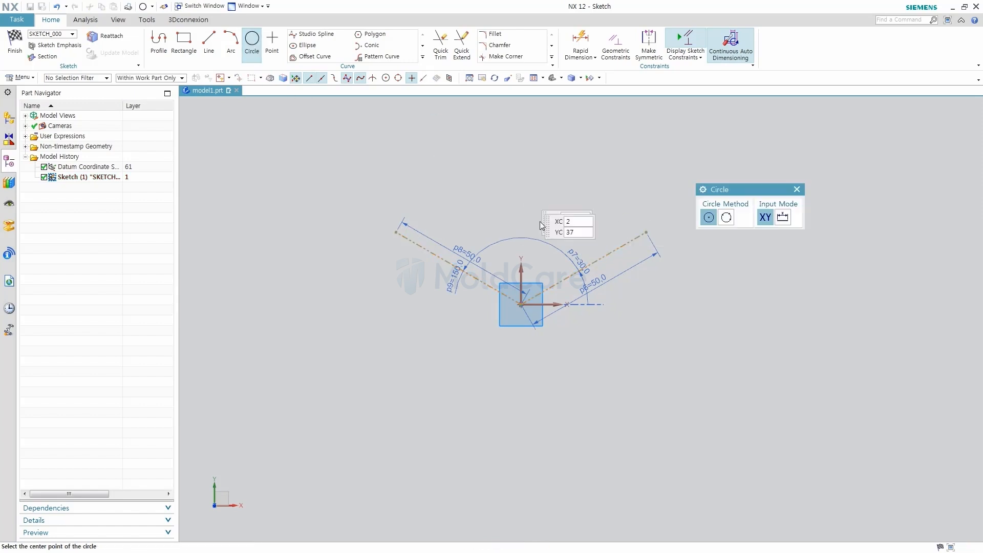
{"action": "left_click", "coordinate": [521, 304]}
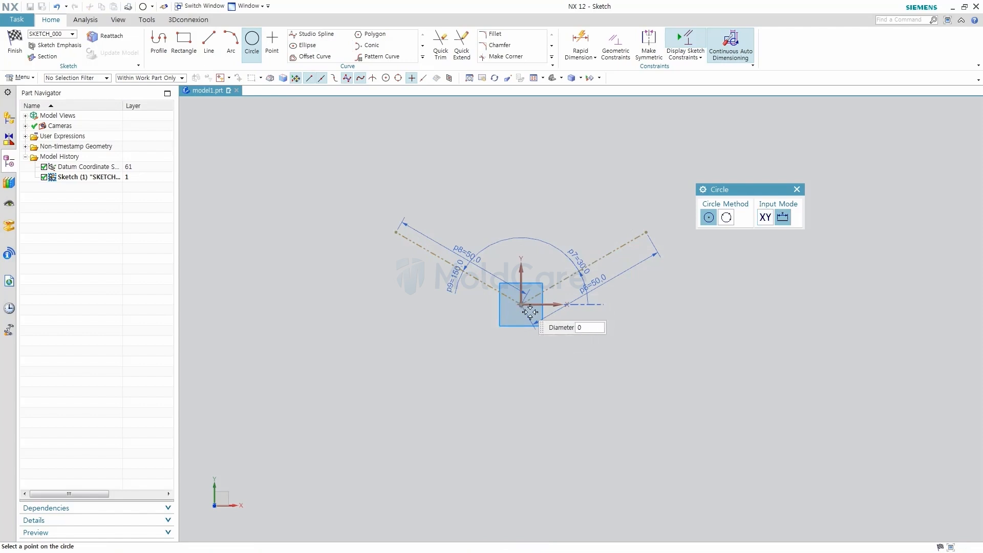
{"action": "type", "text": "10"}
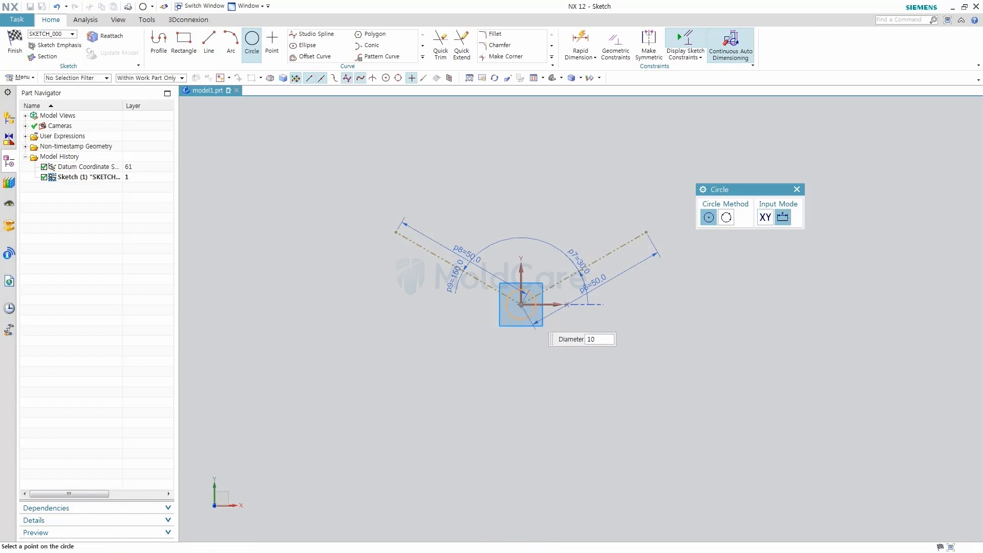
{"action": "key", "text": "Return"}
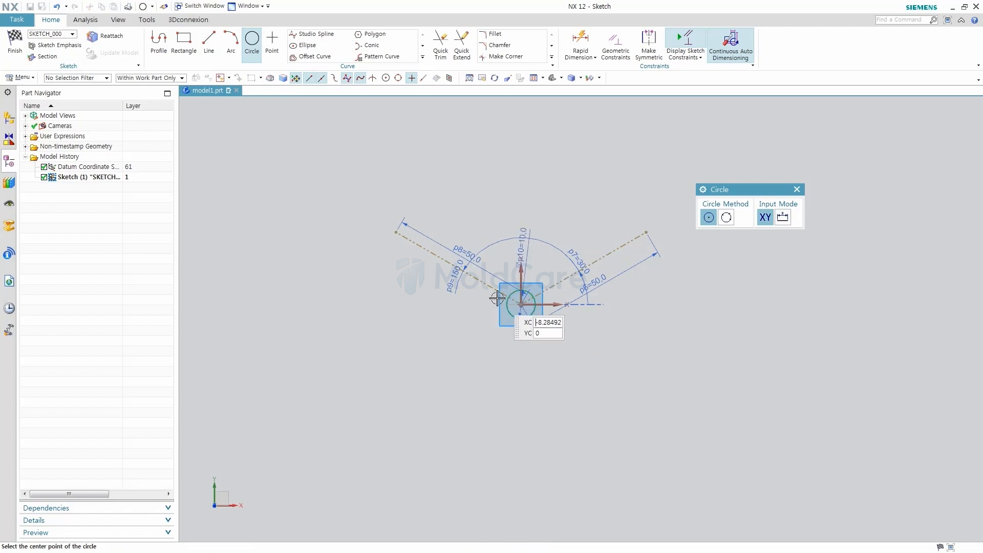
{"action": "left_click", "coordinate": [797, 189]}
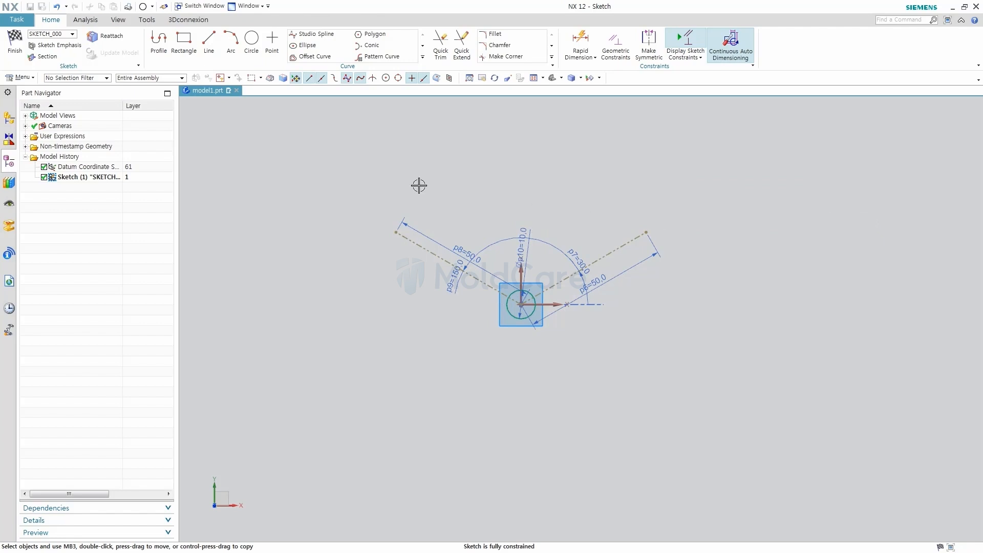
Draw an arc centered on the origin with radius 35 and a 120-degree sweep between the two reference lines.
{"action": "left_click", "coordinate": [231, 41]}
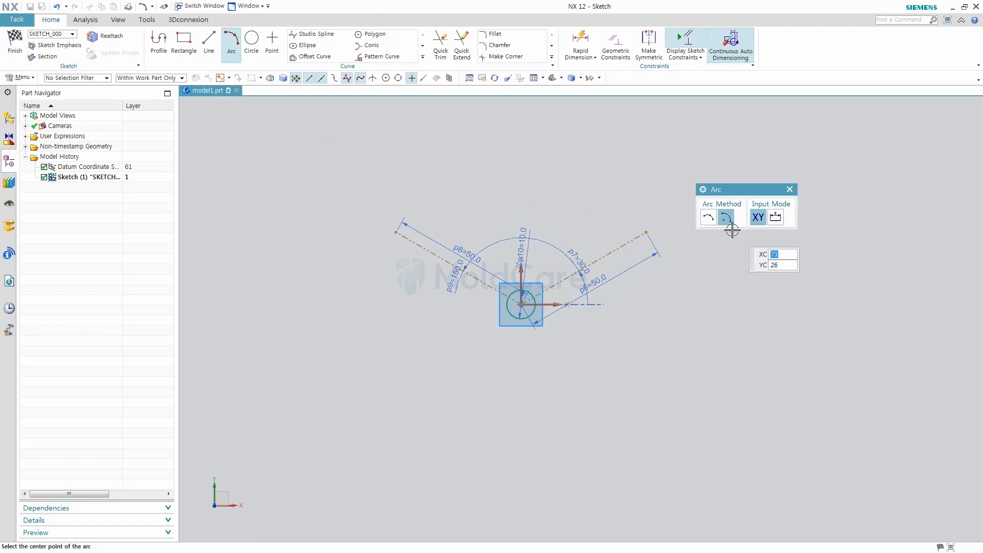
{"action": "left_click", "coordinate": [521, 304]}
{"action": "scroll", "coordinate": [476, 279], "scroll_direction": "up", "scroll_amount": 2}
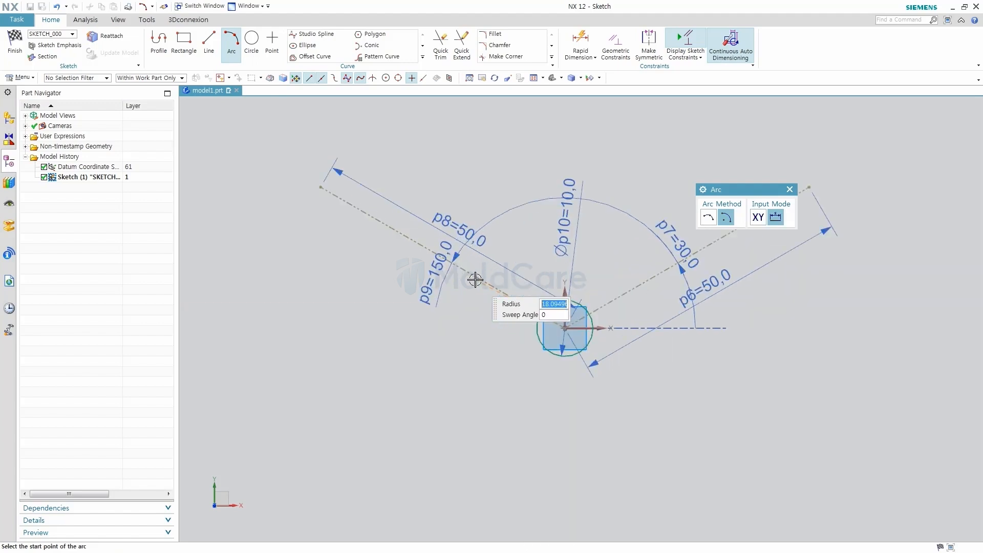
{"action": "scroll", "coordinate": [475, 279], "scroll_direction": "up", "scroll_amount": 2}
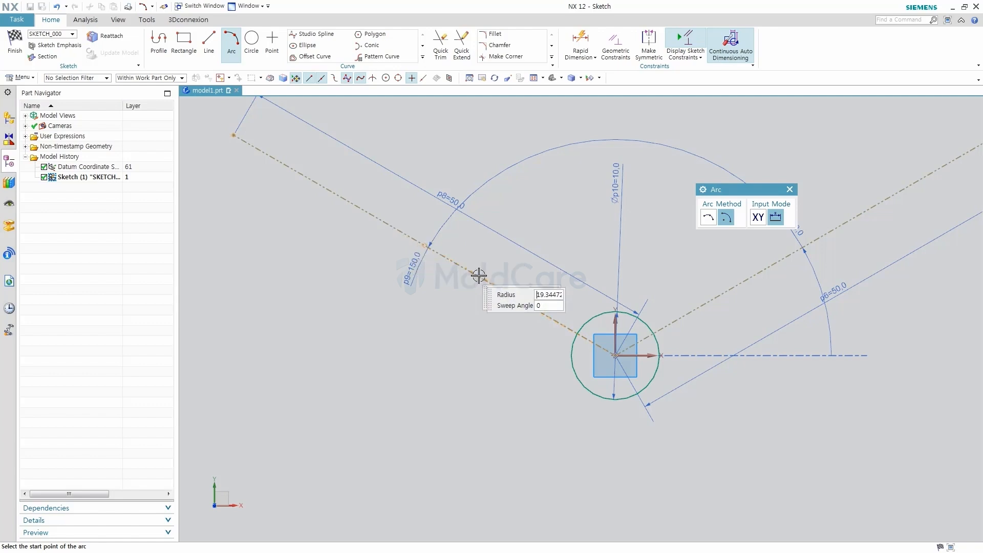
{"action": "left_click", "coordinate": [424, 79]}
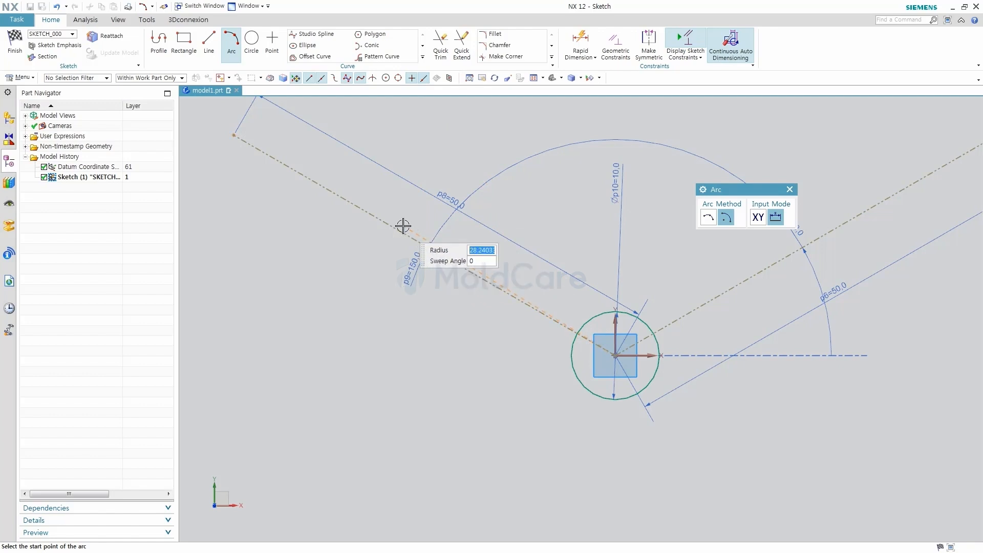
{"action": "type", "text": "35"}
{"action": "left_click", "coordinate": [377, 217]}
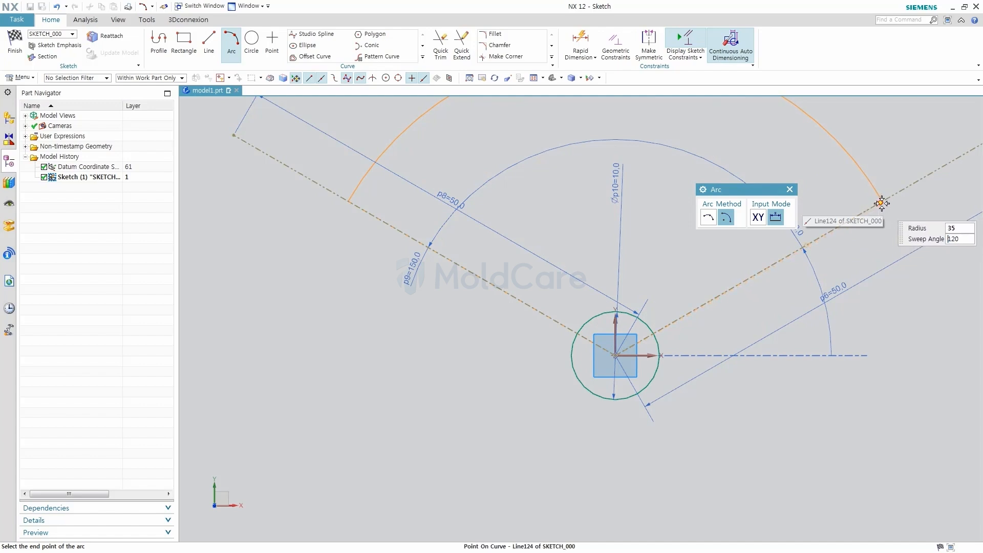
{"action": "left_click", "coordinate": [882, 201]}
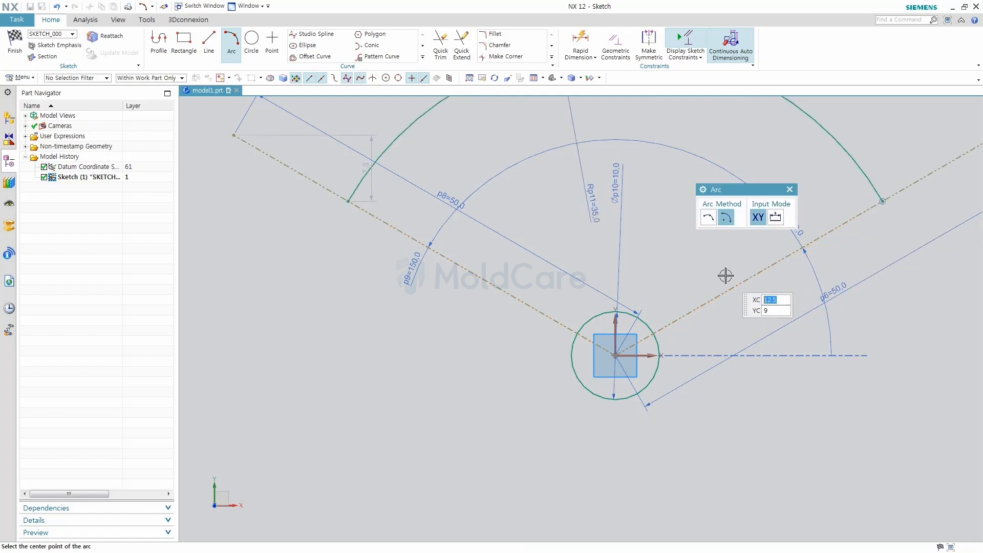
{"action": "key", "text": "Escape"}
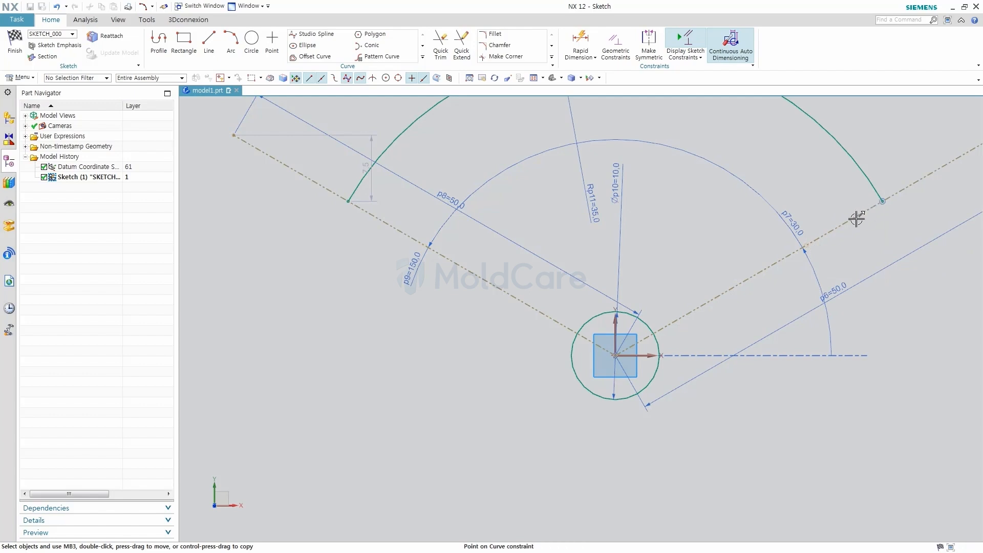
Constrain the free start point of the radius 35 arc onto the 150-degree reference line with Point on Curve.
{"action": "scroll", "coordinate": [485, 246], "scroll_direction": "up", "scroll_amount": 2}
{"action": "scroll", "coordinate": [433, 240], "scroll_direction": "down", "scroll_amount": 3}
{"action": "scroll", "coordinate": [338, 216], "scroll_direction": "up", "scroll_amount": 2}
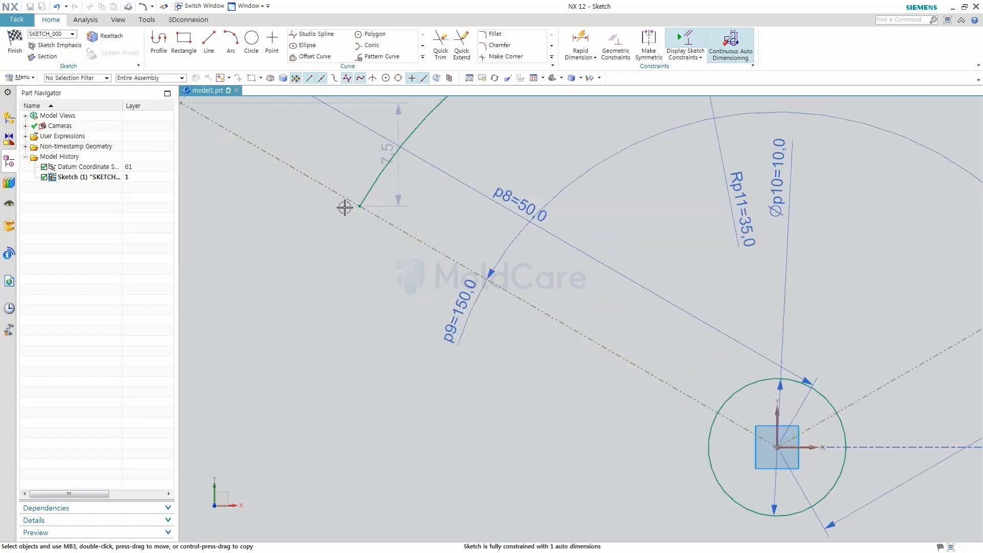
{"action": "scroll", "coordinate": [344, 206], "scroll_direction": "down", "scroll_amount": 2}
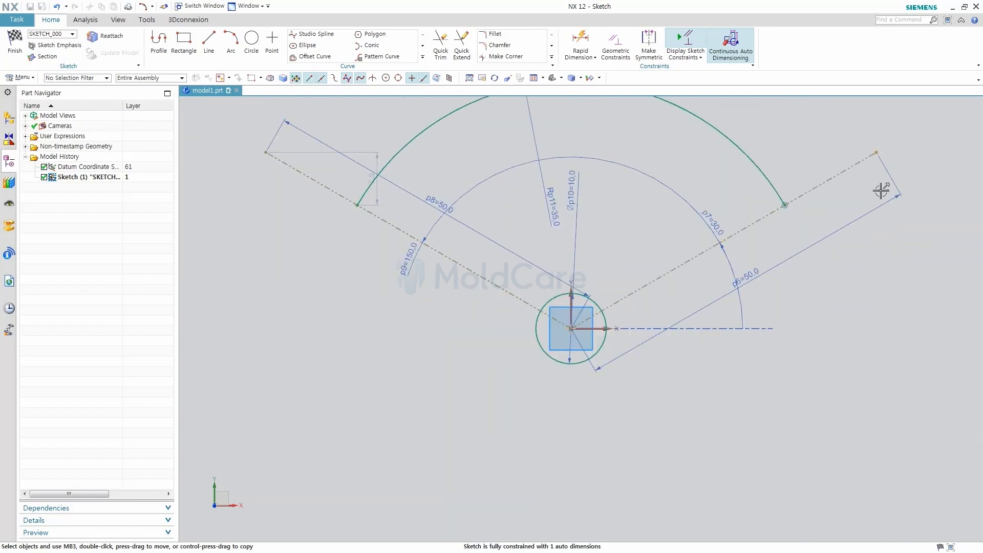
{"action": "scroll", "coordinate": [340, 197], "scroll_direction": "up", "scroll_amount": 2}
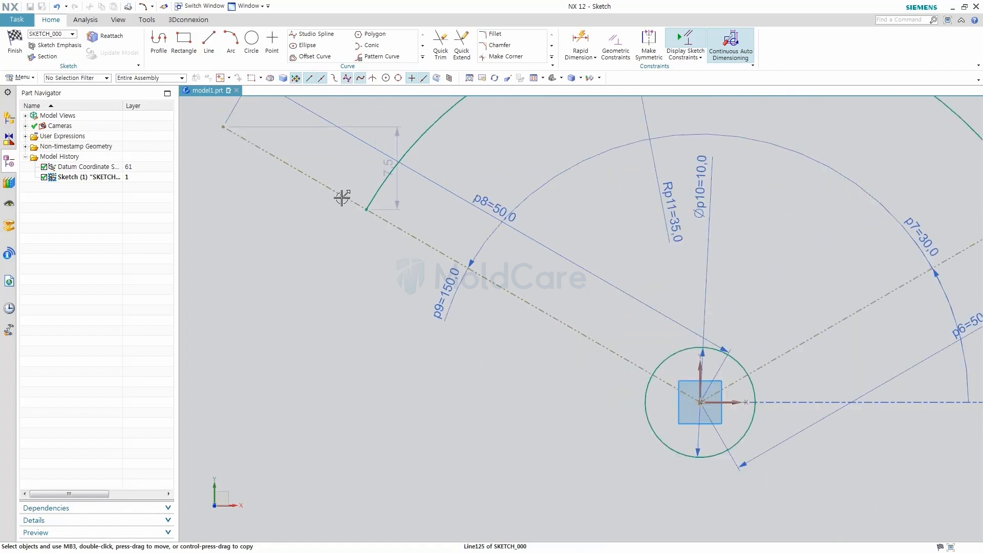
{"action": "scroll", "coordinate": [410, 231], "scroll_direction": "down", "scroll_amount": 3}
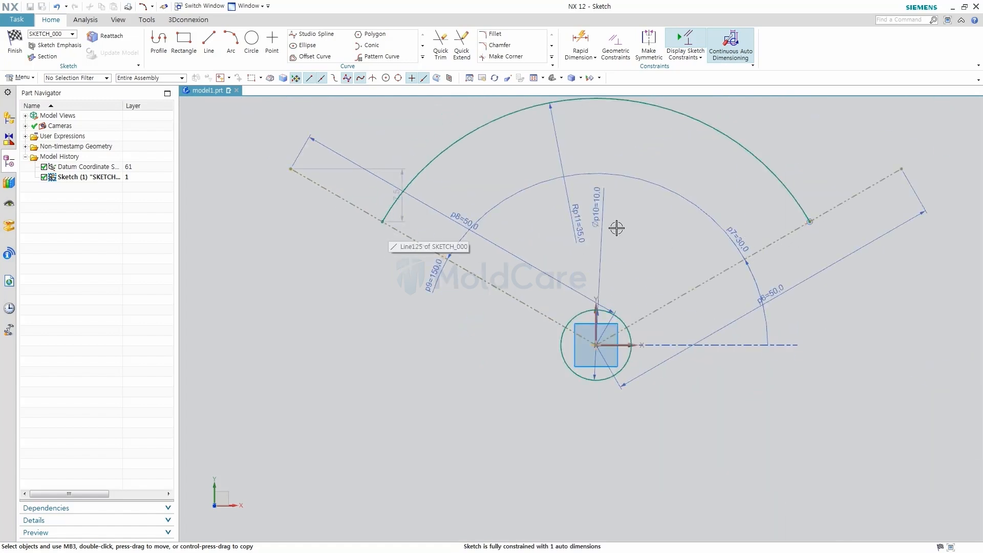
{"action": "left_click", "coordinate": [381, 223]}
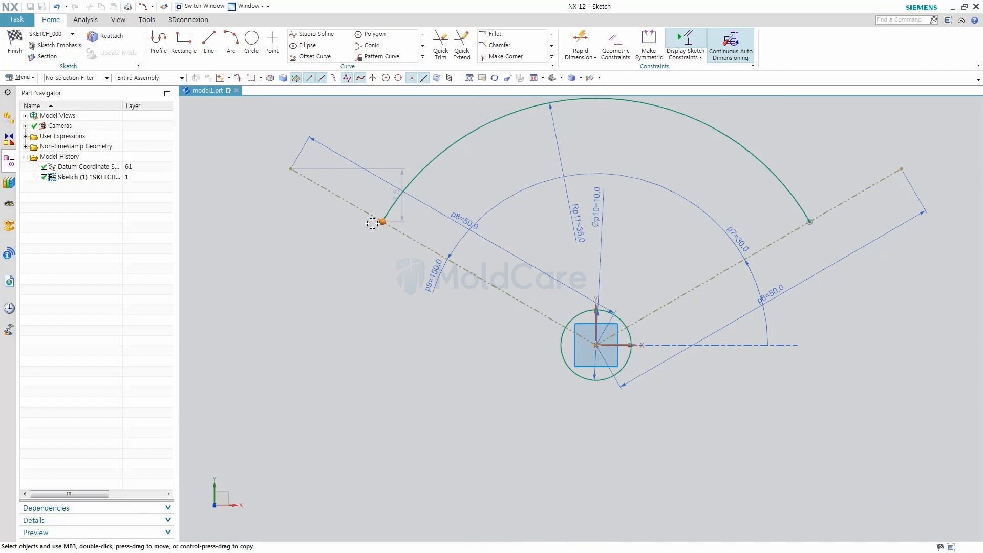
{"action": "left_click", "coordinate": [343, 198]}
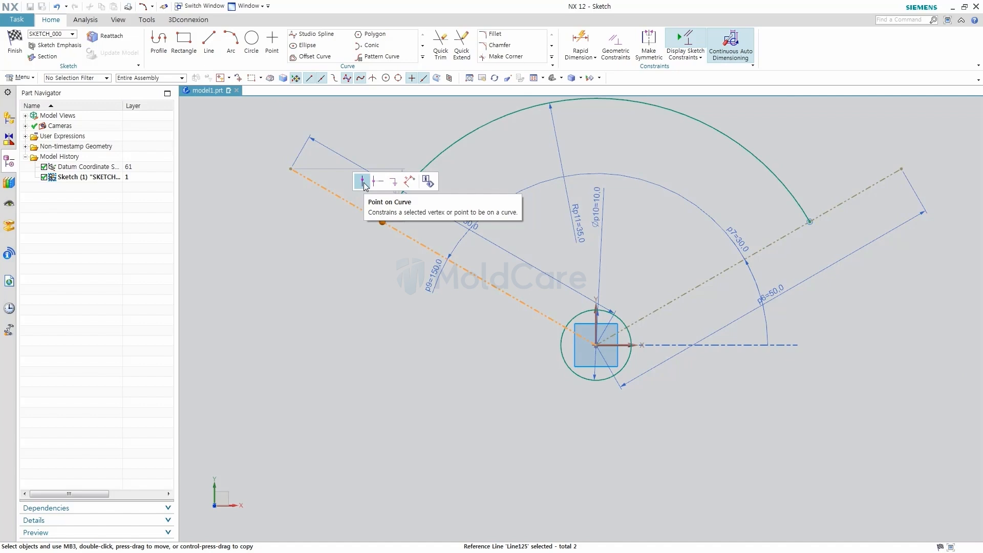
{"action": "left_click", "coordinate": [362, 182]}
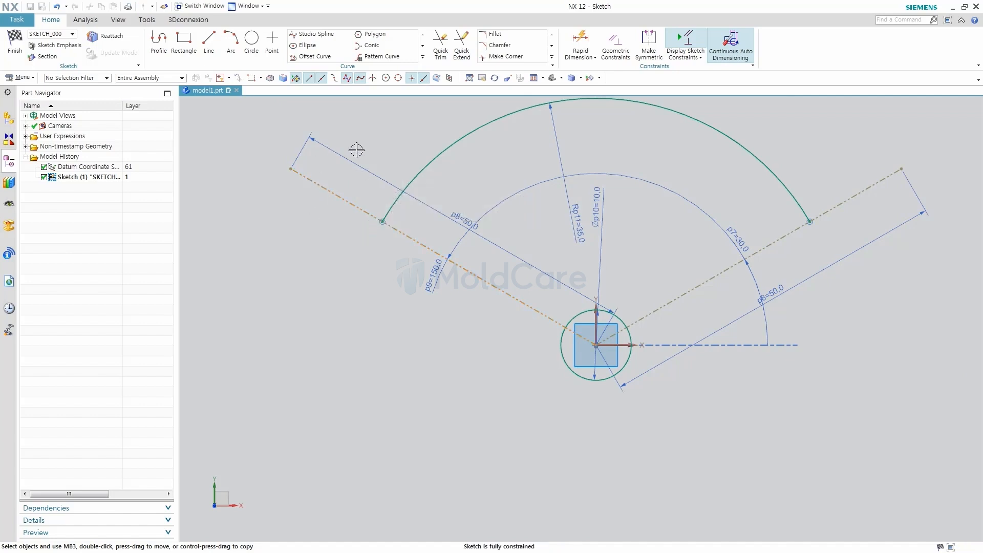
Offset the radius 35 arc symmetrically by 5 mm with 4 copies and dimension creation on.
{"action": "middle_click_drag", "start_coordinate": [552, 211], "coordinate": [512, 267], "text": "shift"}
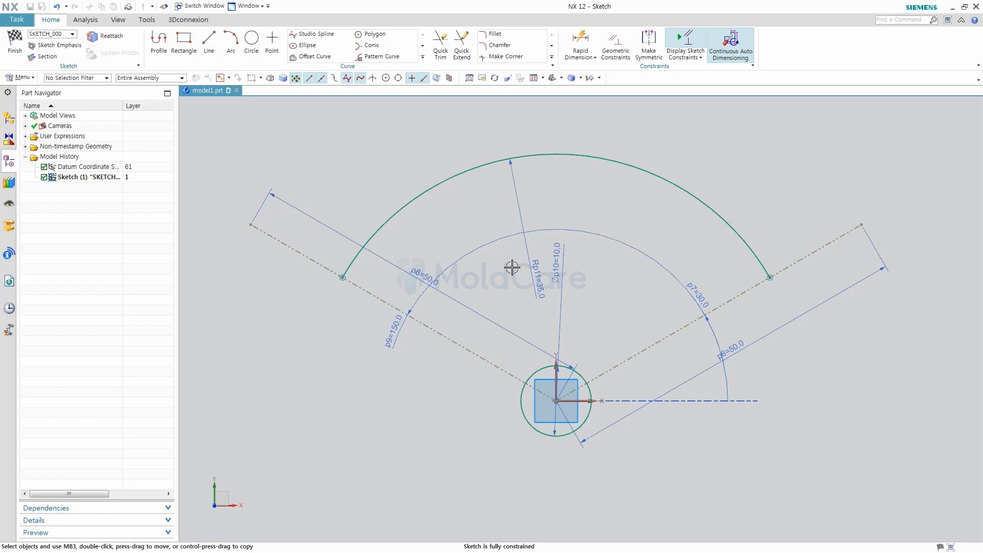
{"action": "left_click", "coordinate": [315, 56]}
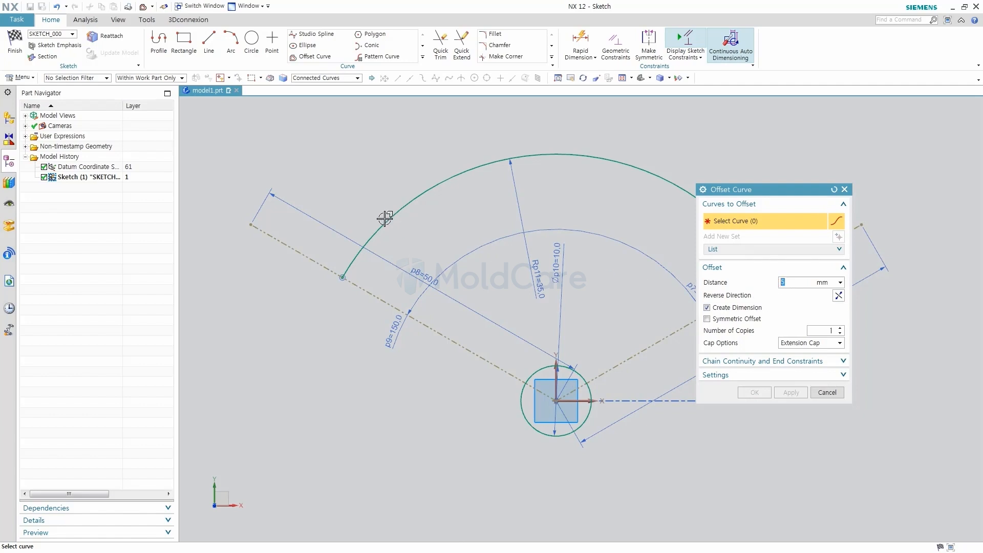
{"action": "left_click", "coordinate": [409, 205]}
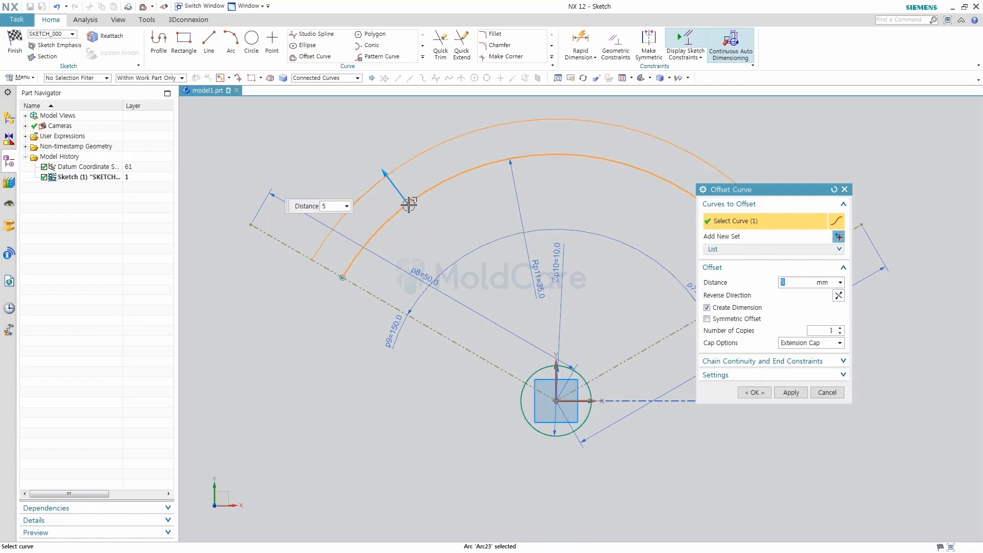
{"action": "left_click", "coordinate": [707, 319]}
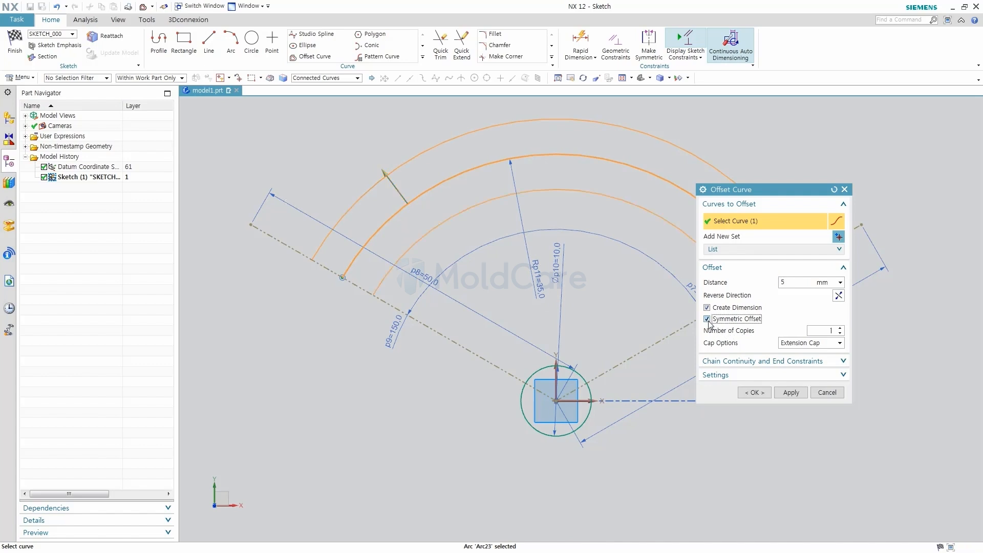
{"action": "left_click", "coordinate": [840, 329]}
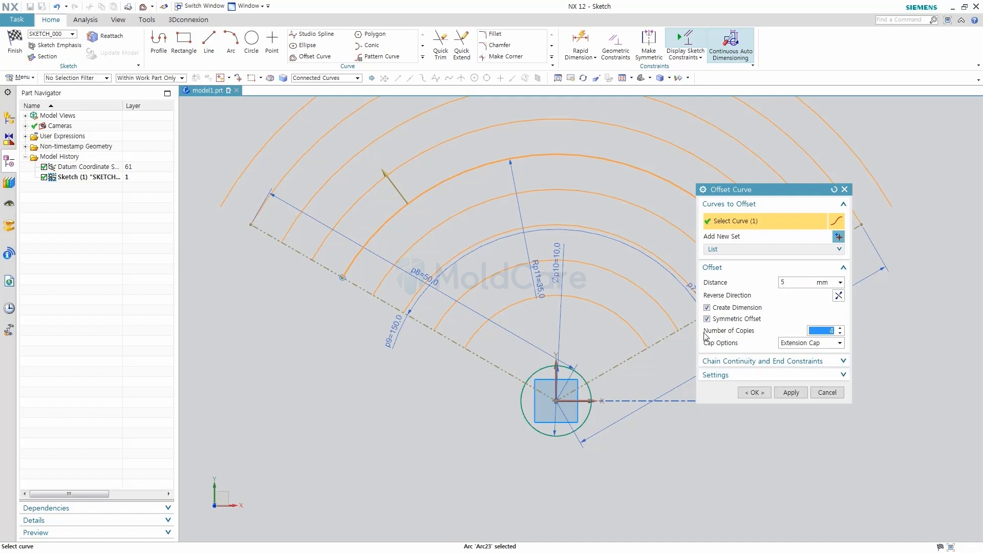
{"action": "left_click", "coordinate": [764, 393]}
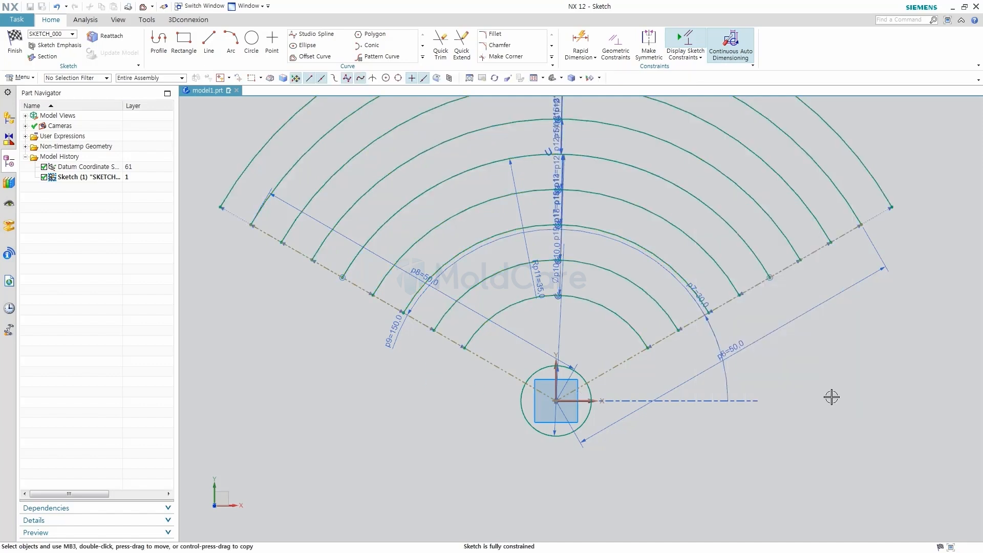
Convert the second-outermost arc, the original radius 35 arc and the second-innermost arc to reference curves.
{"action": "middle_click_drag", "start_coordinate": [332, 308], "coordinate": [364, 413], "text": "shift"}
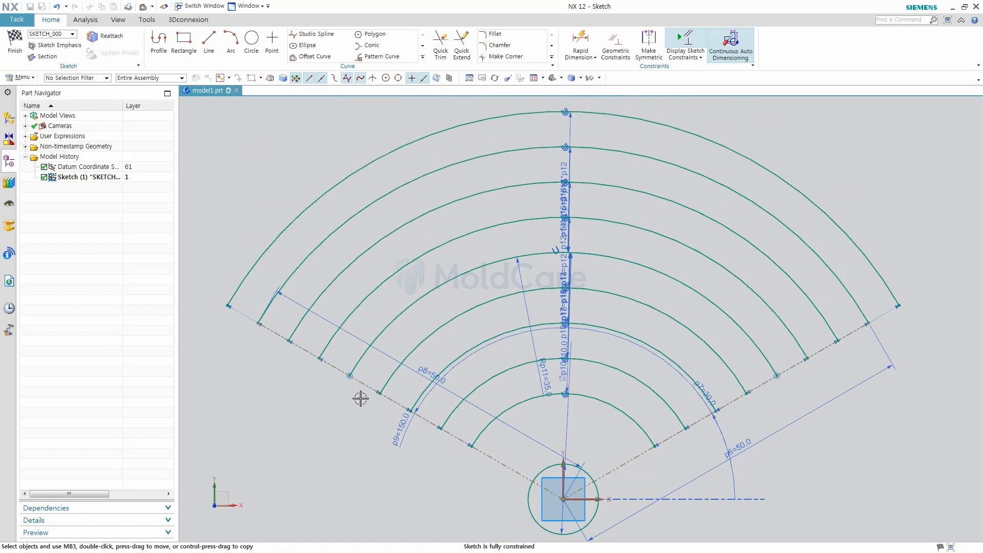
{"action": "left_click", "coordinate": [333, 237]}
{"action": "left_click", "coordinate": [404, 314]}
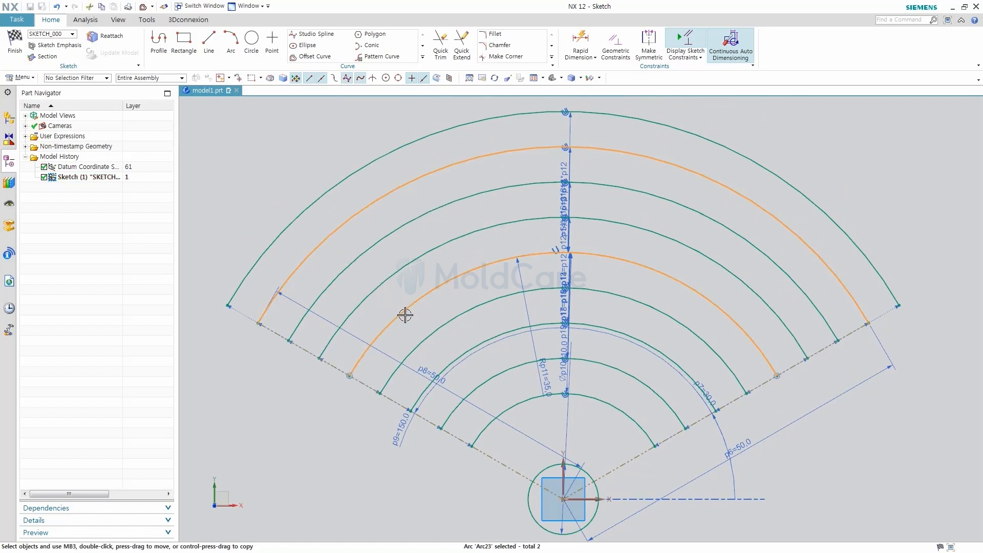
{"action": "left_click", "coordinate": [482, 384]}
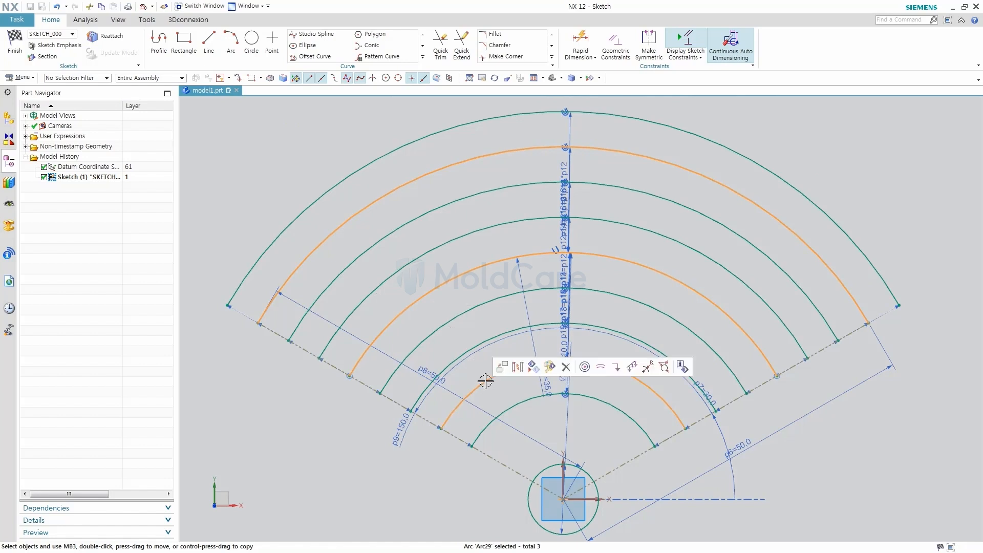
{"action": "left_click", "coordinate": [518, 367]}
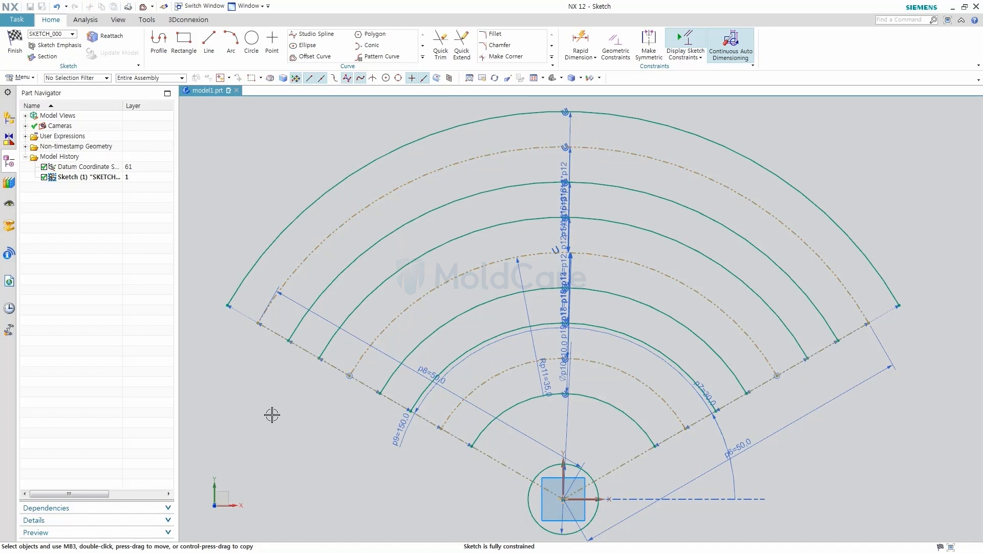
Draw a radius 5 semicircular end arc centered on the outermost reference arc's endpoint on the 150-degree line, joining the two solid arcs around it.
{"action": "middle_click_drag", "start_coordinate": [272, 415], "coordinate": [302, 389], "text": "shift"}
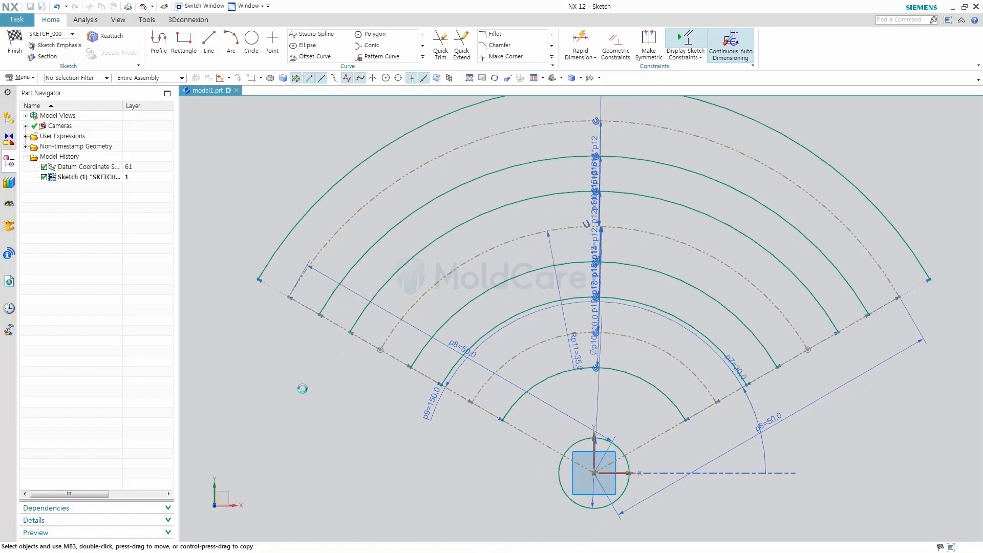
{"action": "left_click", "coordinate": [231, 42]}
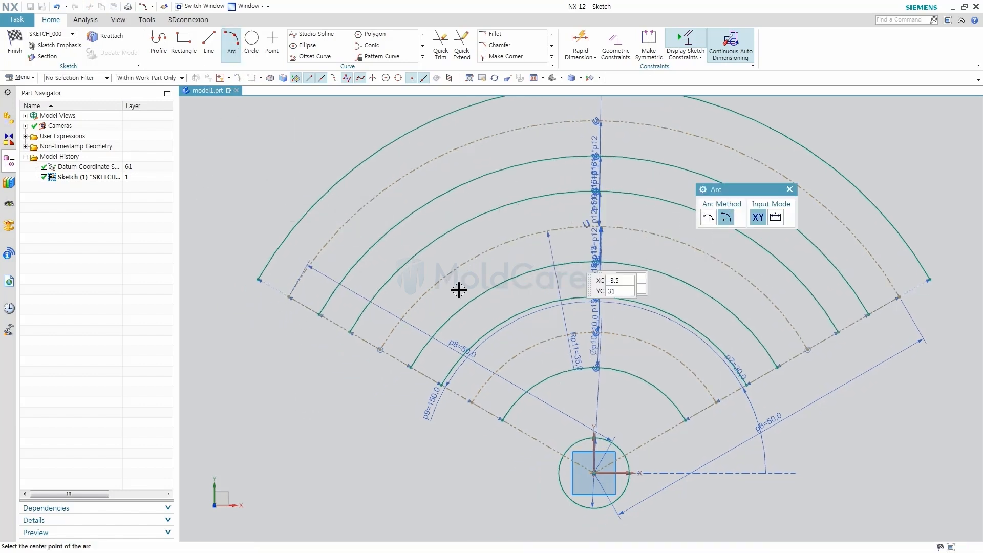
{"action": "left_click", "coordinate": [289, 296]}
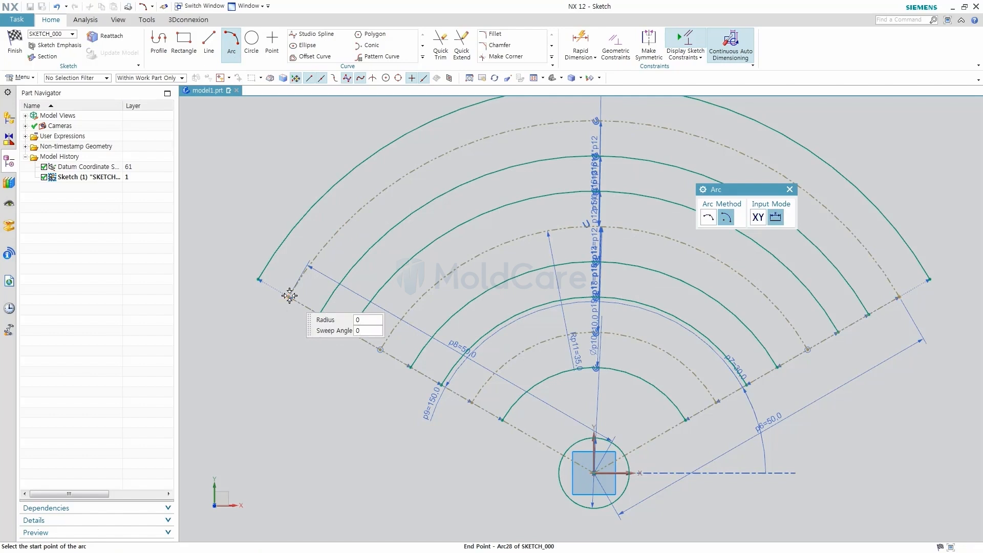
{"action": "left_click", "coordinate": [258, 280]}
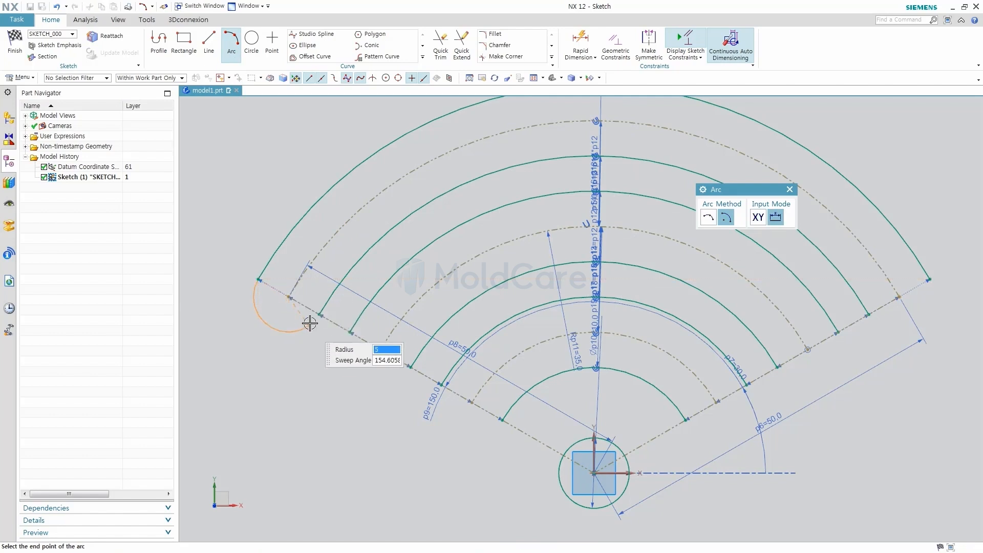
{"action": "left_click", "coordinate": [361, 324]}
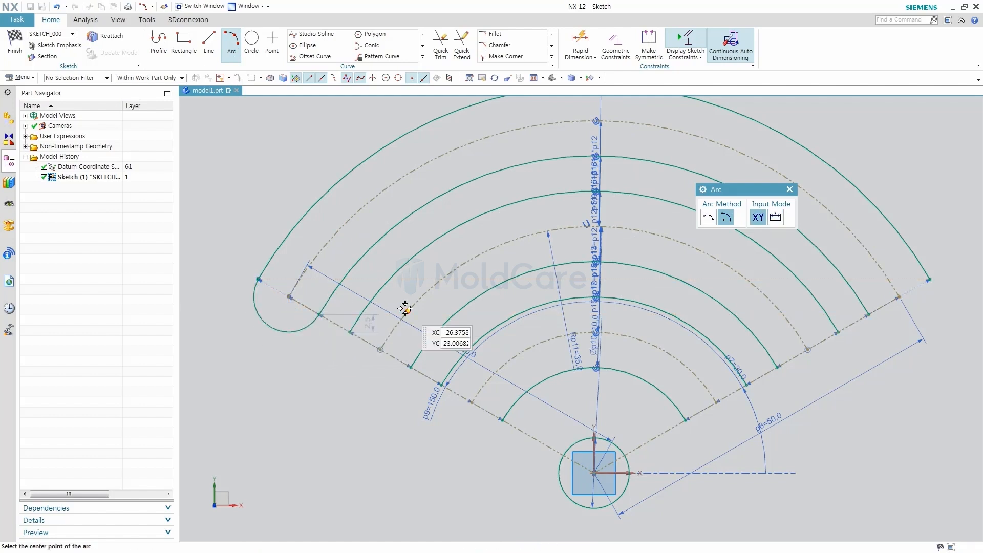
{"action": "left_click", "coordinate": [380, 351]}
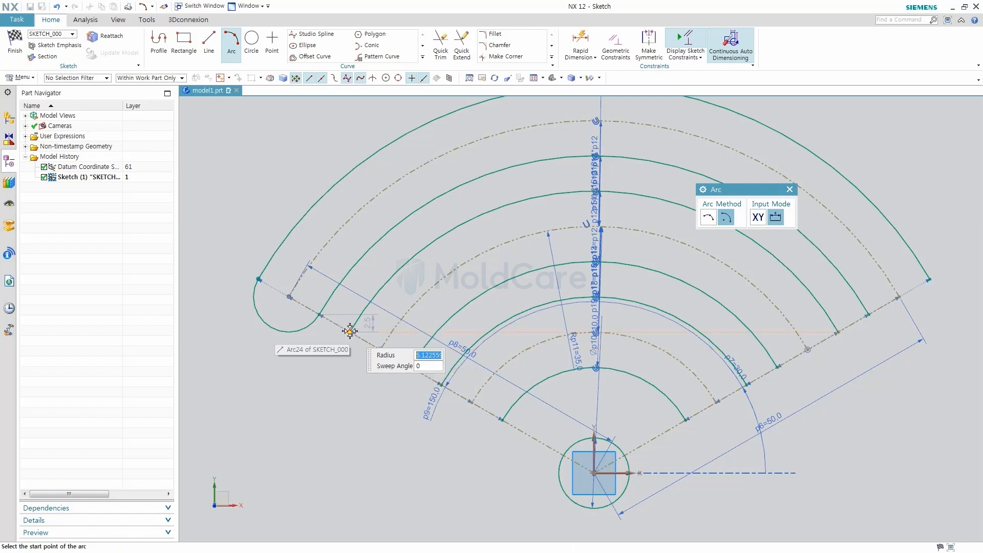
{"action": "left_click", "coordinate": [351, 332]}
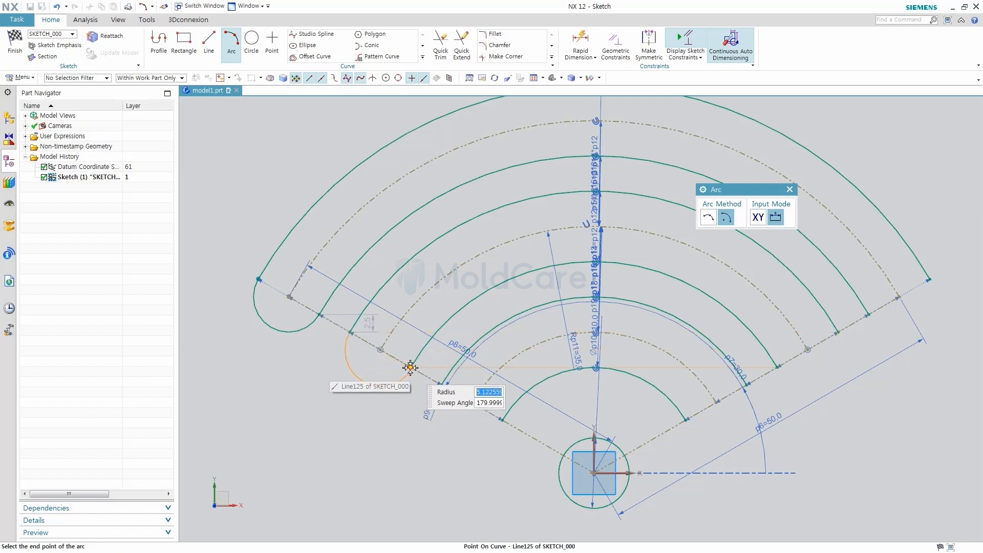
{"action": "left_click", "coordinate": [424, 79]}
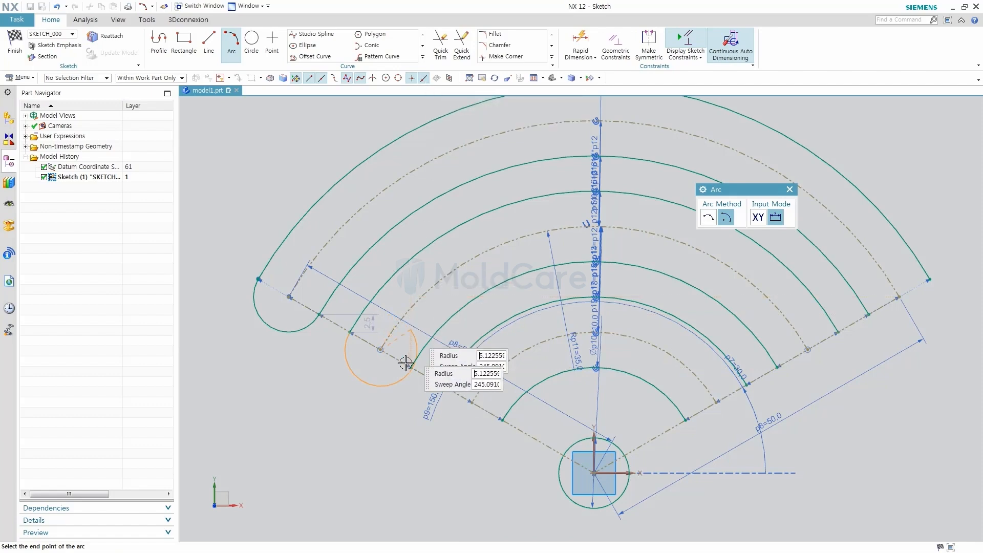
{"action": "scroll", "coordinate": [412, 372], "scroll_direction": "down", "scroll_amount": 5}
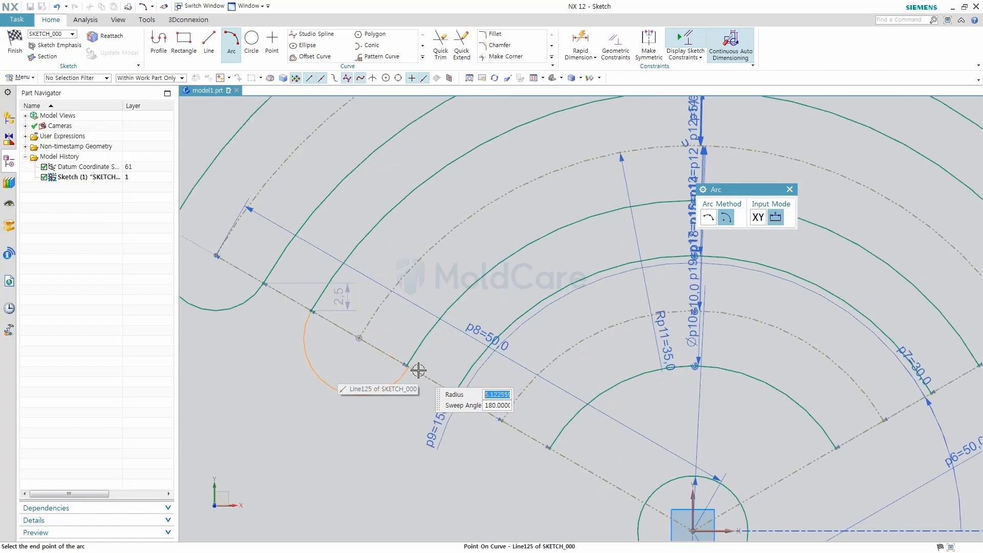
{"action": "scroll", "coordinate": [398, 365], "scroll_direction": "up", "scroll_amount": 5}
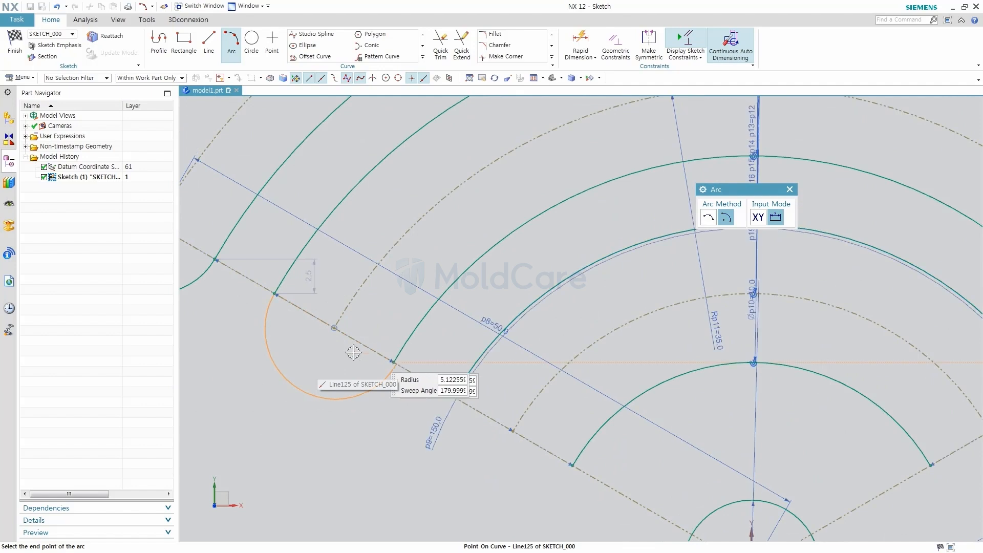
{"action": "left_click", "coordinate": [790, 190]}
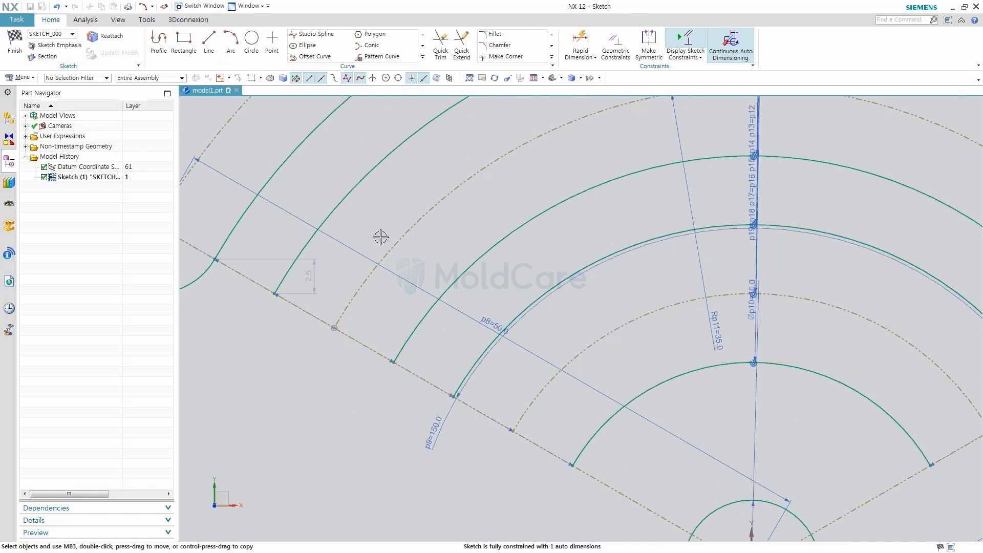
With Point on Curve snapping off, draw a radius 5 end arc centered on the radius 35 reference arc's 150-degree-side endpoint, joining its two neighboring solid arcs.
{"action": "left_click", "coordinate": [231, 42]}
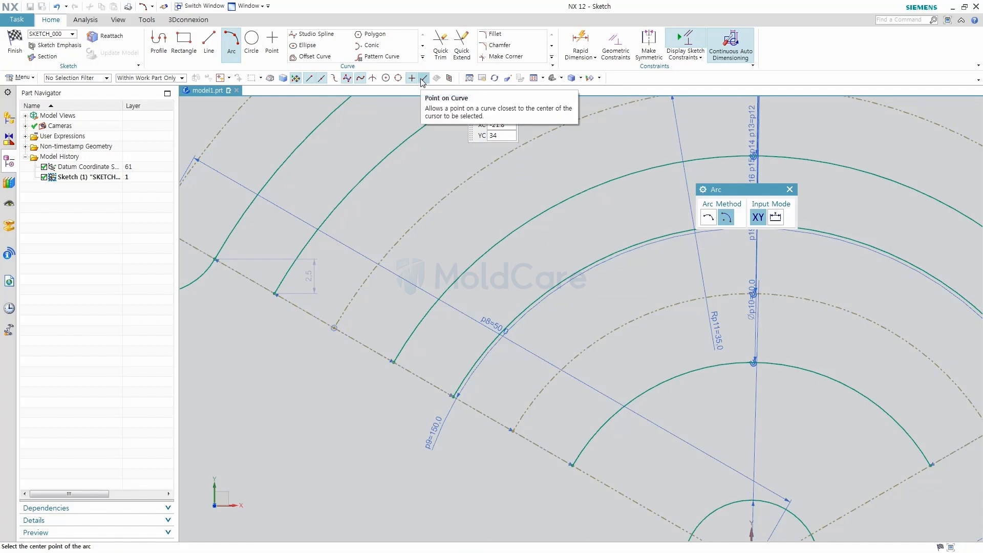
{"action": "left_click", "coordinate": [335, 328]}
{"action": "left_click", "coordinate": [275, 294]}
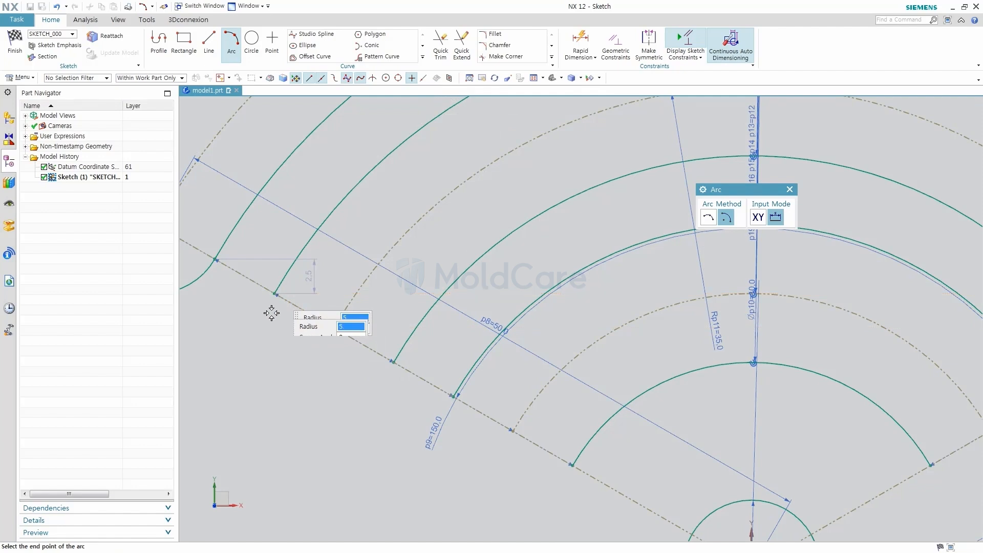
{"action": "left_click", "coordinate": [393, 361]}
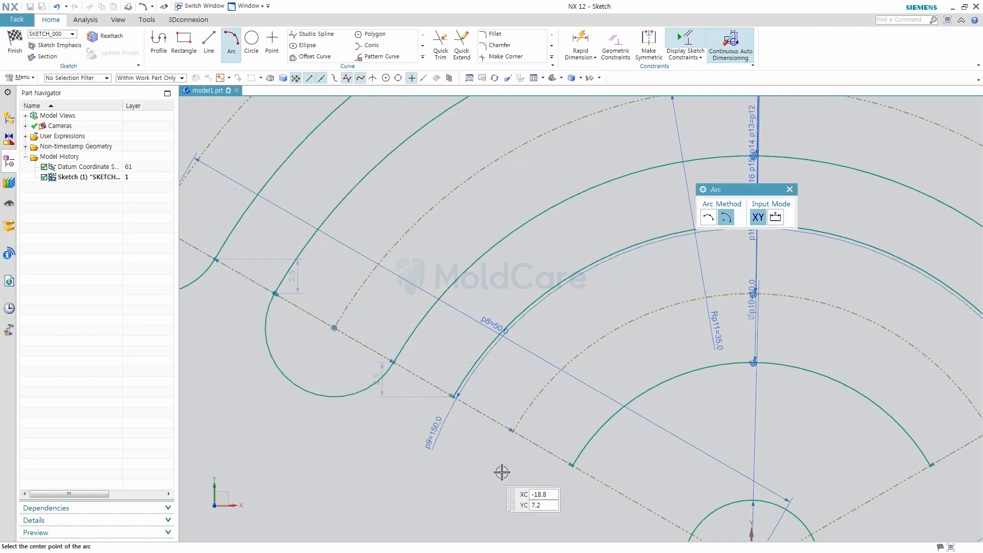
Draw a radius 5 end arc centered on the innermost reference arc's endpoint on the 150-degree line, joining the two innermost solid arcs.
{"action": "left_click", "coordinate": [512, 430]}
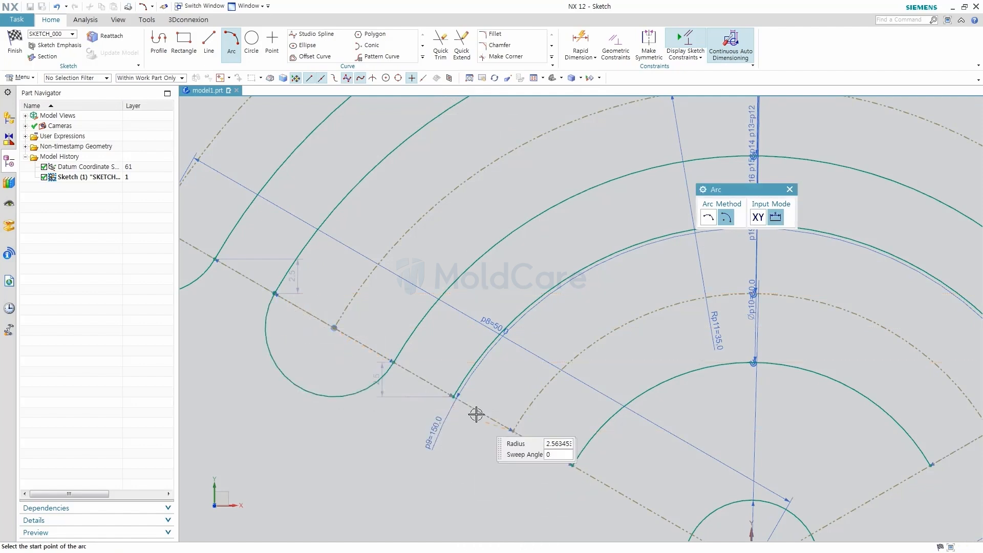
{"action": "left_click", "coordinate": [454, 397]}
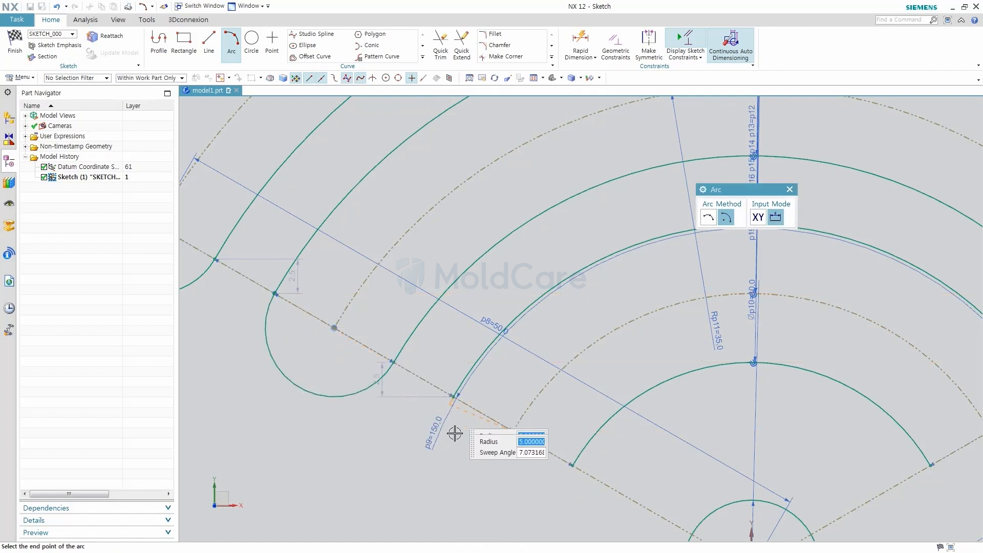
{"action": "left_click", "coordinate": [571, 465]}
{"action": "left_click", "coordinate": [789, 189]}
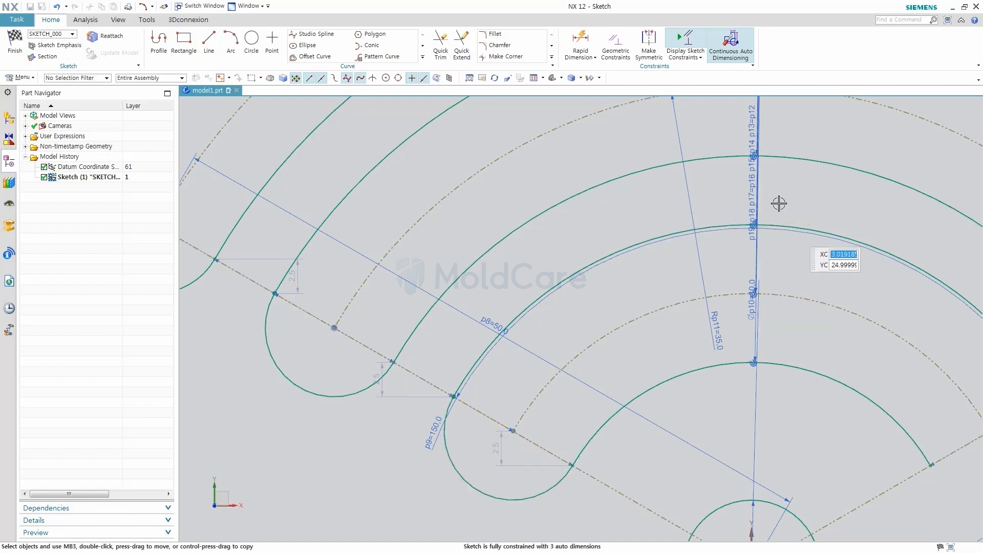
Set the vertical dimension between the outer end arc's free endpoint and the start of the middle end arc to 3 mm.
{"action": "scroll", "coordinate": [389, 407], "scroll_direction": "up", "scroll_amount": 2}
{"action": "scroll", "coordinate": [389, 407], "scroll_direction": "down", "scroll_amount": 4}
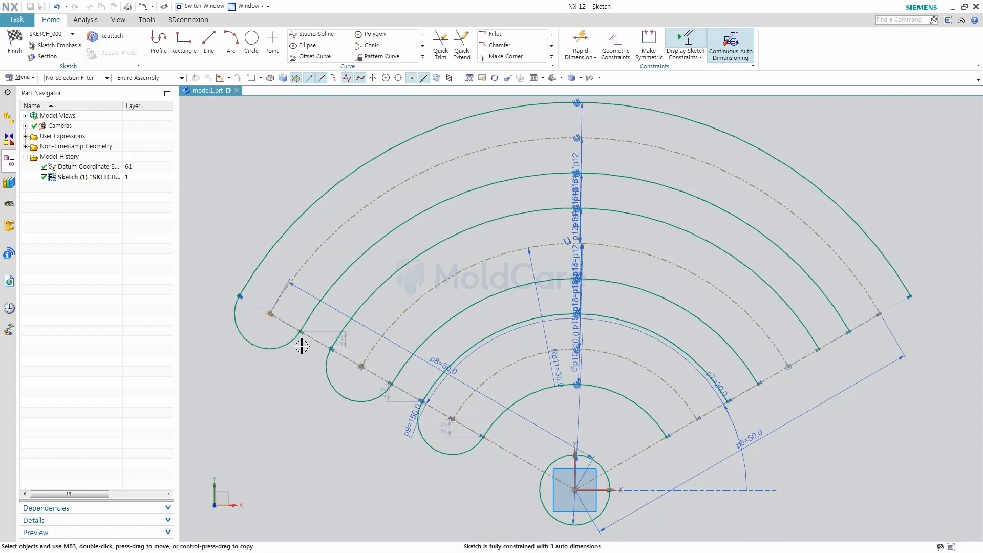
{"action": "scroll", "coordinate": [301, 346], "scroll_direction": "up", "scroll_amount": 5}
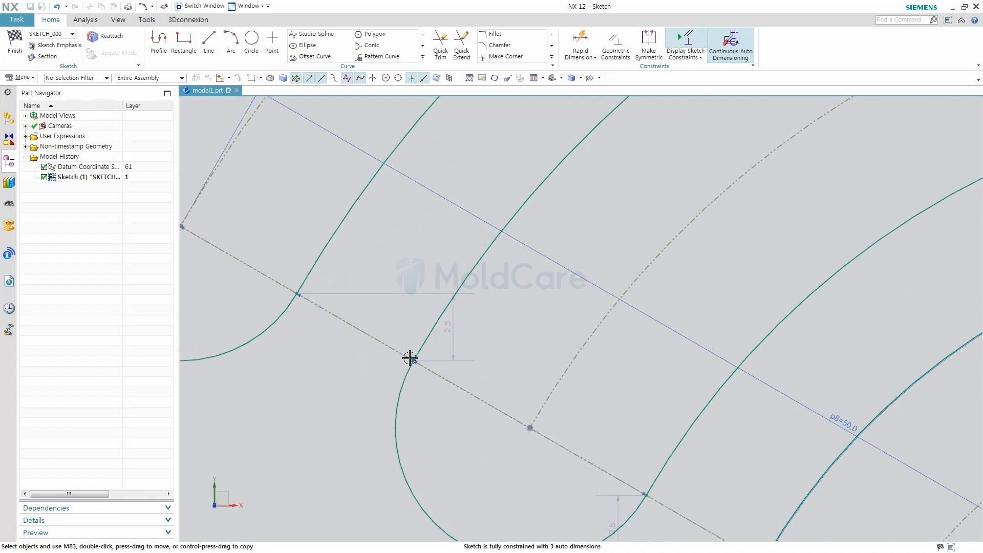
{"action": "scroll", "coordinate": [417, 378], "scroll_direction": "down", "scroll_amount": 3}
{"action": "scroll", "coordinate": [528, 439], "scroll_direction": "up", "scroll_amount": 4}
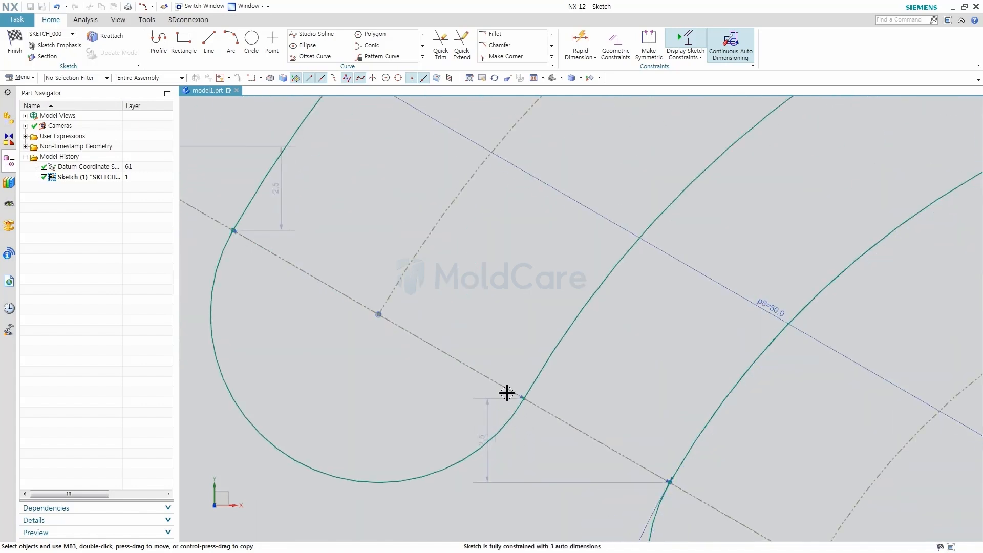
{"action": "scroll", "coordinate": [488, 419], "scroll_direction": "down", "scroll_amount": 2}
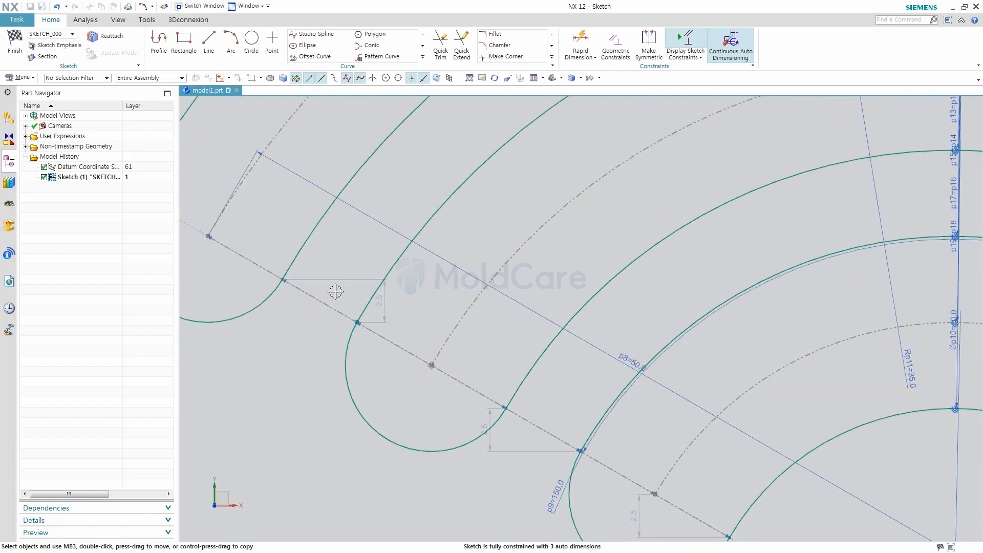
{"action": "scroll", "coordinate": [336, 291], "scroll_direction": "up", "scroll_amount": 3}
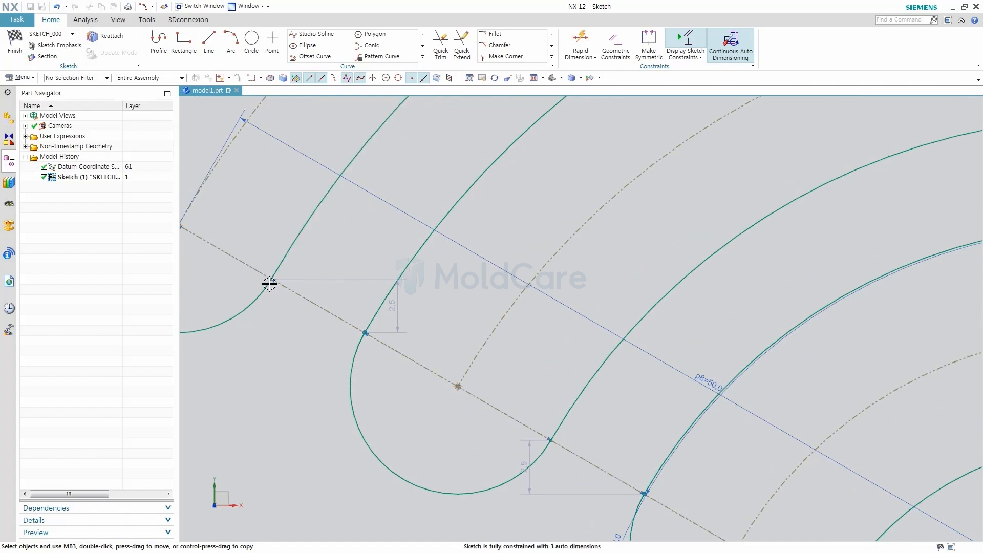
{"action": "double_click", "coordinate": [399, 306]}
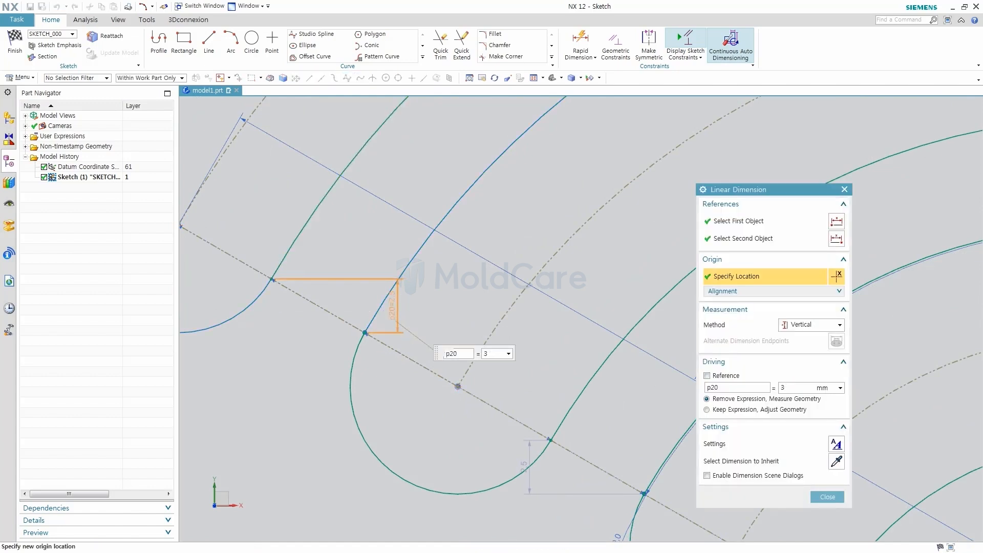
{"action": "key", "text": "Return"}
{"action": "left_click", "coordinate": [826, 497]}
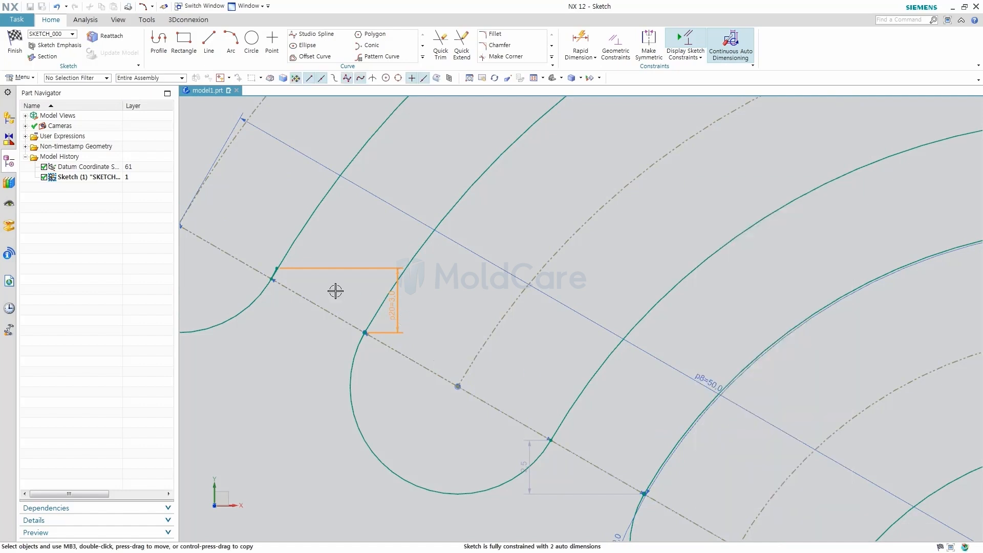
Delete the 3 mm vertical dimension at the outer end arc's free endpoint.
{"action": "scroll", "coordinate": [334, 290], "scroll_direction": "up", "scroll_amount": 6}
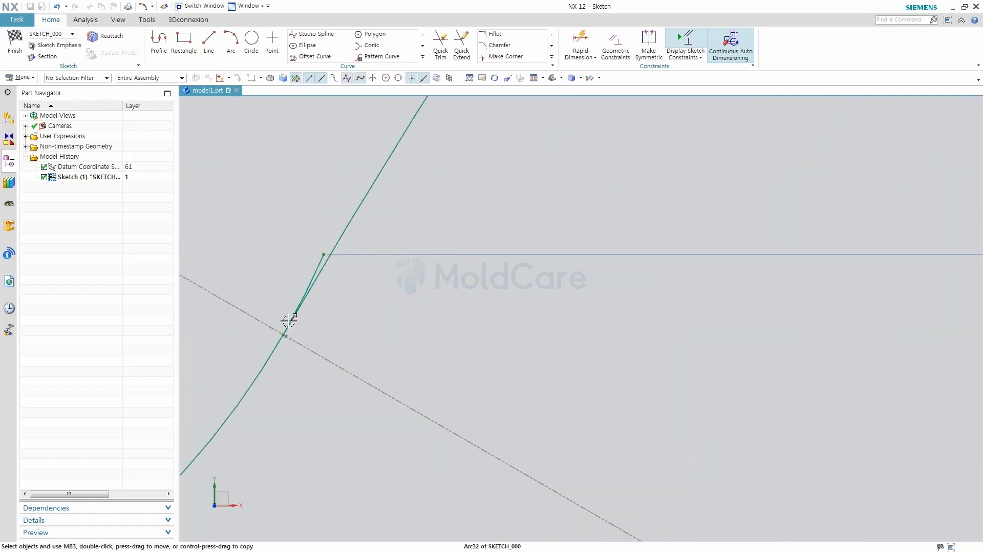
{"action": "scroll", "coordinate": [287, 320], "scroll_direction": "down", "scroll_amount": 4}
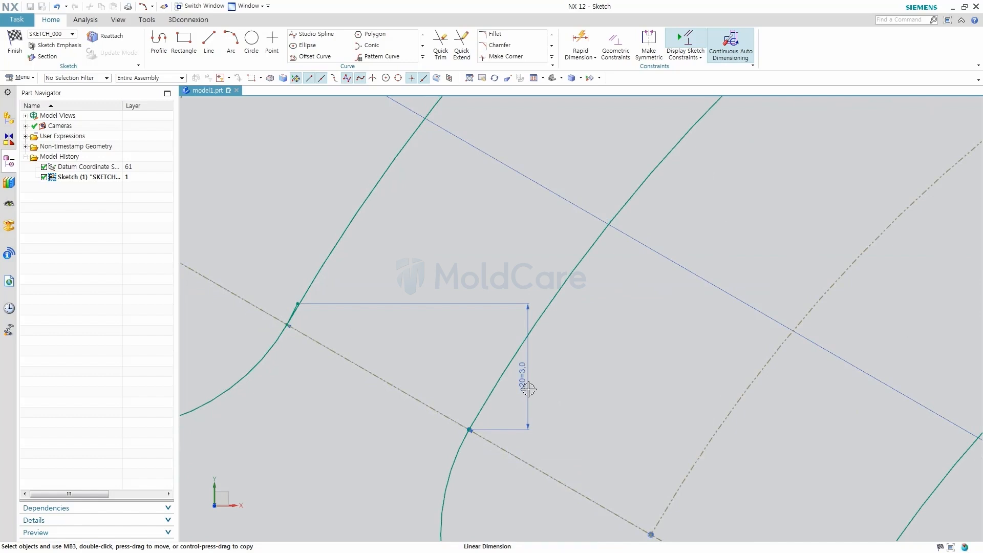
{"action": "left_click", "coordinate": [527, 389]}
{"action": "key", "text": "Delete"}
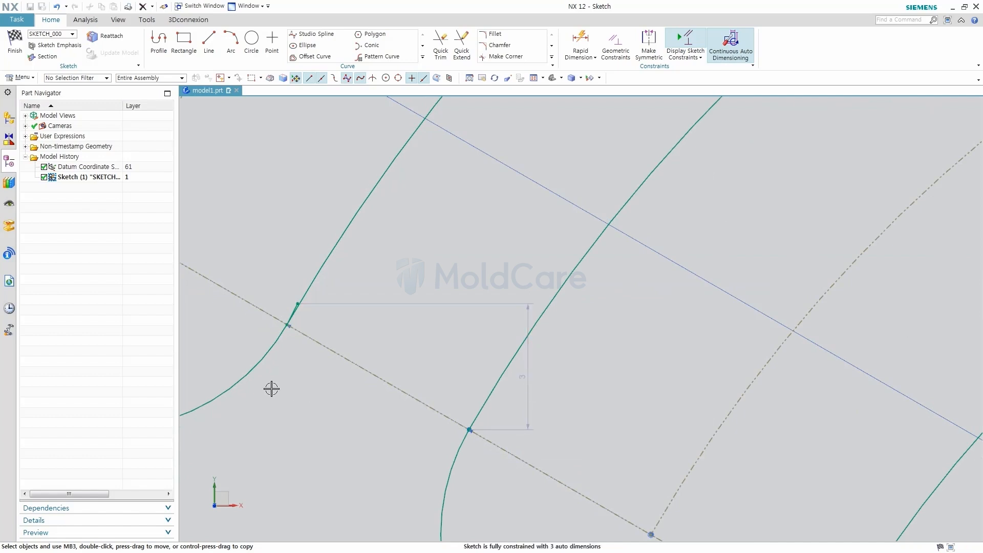
Constrain the outer end arc's free endpoint onto the adjoining solid concentric arc with Point on Curve.
{"action": "scroll", "coordinate": [289, 339], "scroll_direction": "down", "scroll_amount": 3}
{"action": "left_click", "coordinate": [325, 310]}
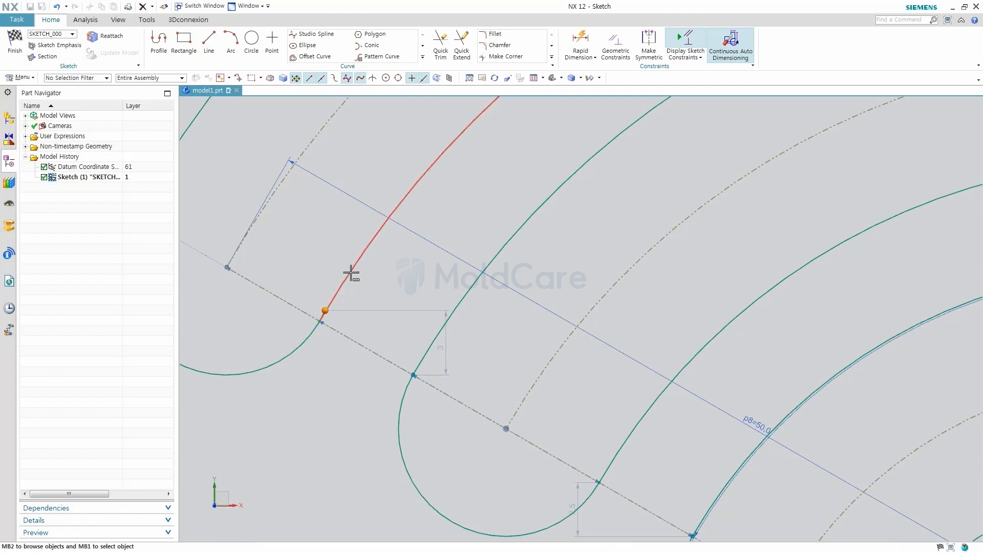
{"action": "left_click", "coordinate": [351, 274]}
{"action": "left_click", "coordinate": [397, 276]}
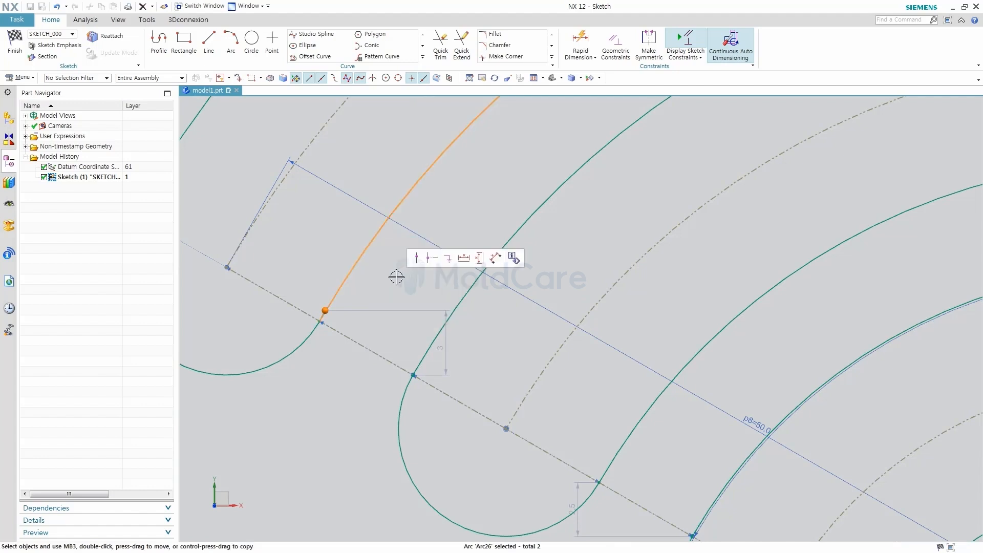
{"action": "left_click", "coordinate": [417, 258]}
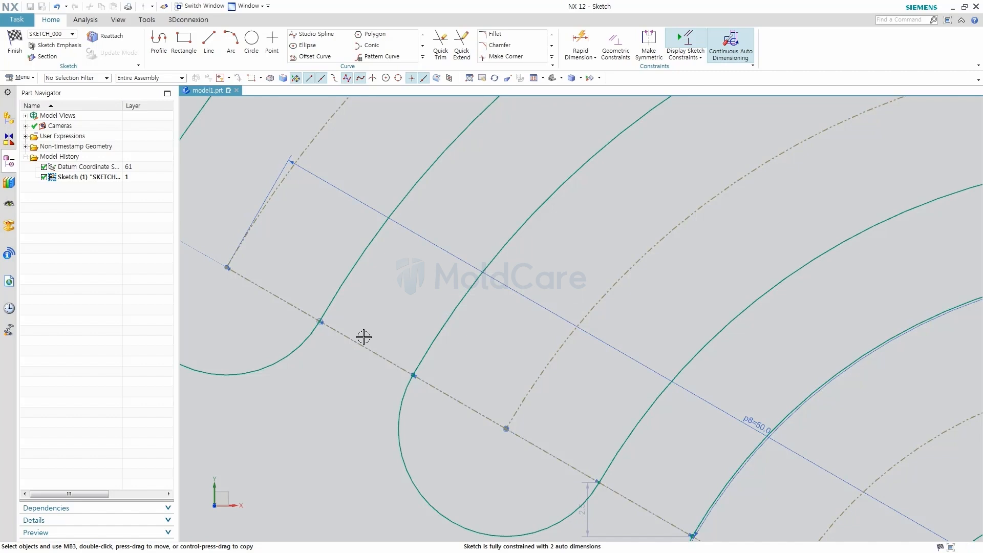
Constrain the middle end arc's free endpoint onto the solid arc just inside the radius 35 reference arc with Point on Curve.
{"action": "scroll", "coordinate": [364, 337], "scroll_direction": "up", "scroll_amount": 3}
{"action": "scroll", "coordinate": [364, 337], "scroll_direction": "down", "scroll_amount": 4}
{"action": "scroll", "coordinate": [476, 389], "scroll_direction": "up", "scroll_amount": 3}
{"action": "scroll", "coordinate": [338, 276], "scroll_direction": "down", "scroll_amount": 6}
{"action": "scroll", "coordinate": [412, 346], "scroll_direction": "up", "scroll_amount": 5}
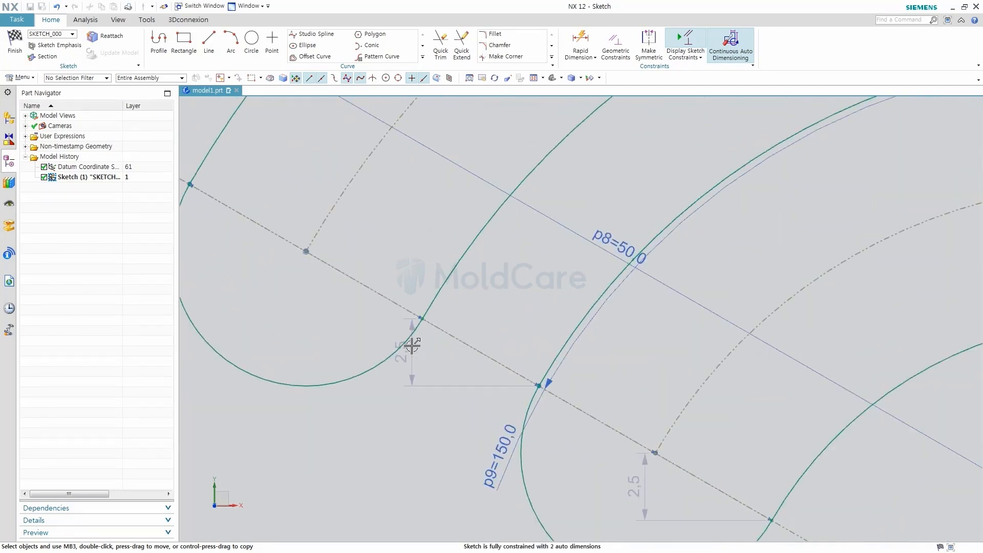
{"action": "scroll", "coordinate": [413, 346], "scroll_direction": "up", "scroll_amount": 2}
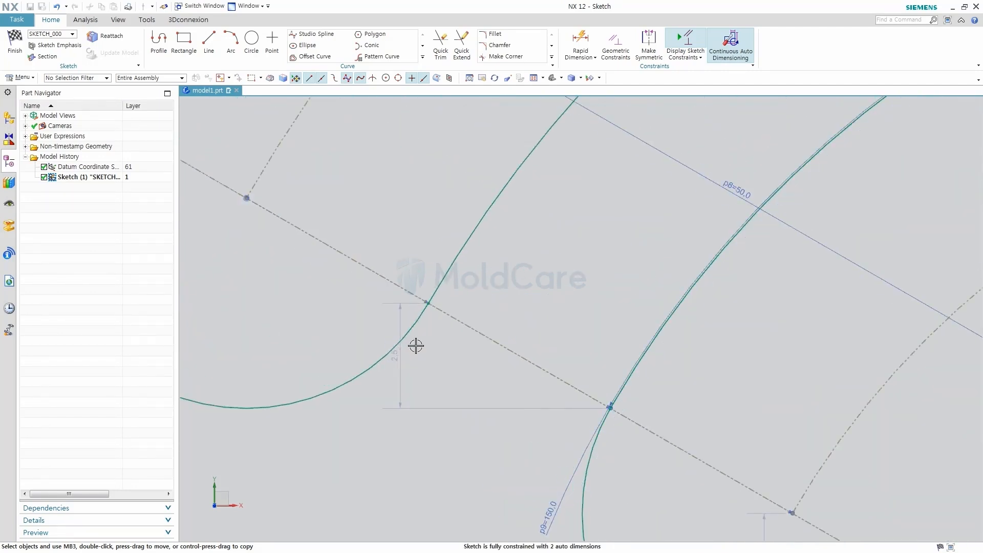
{"action": "left_click", "coordinate": [428, 304]}
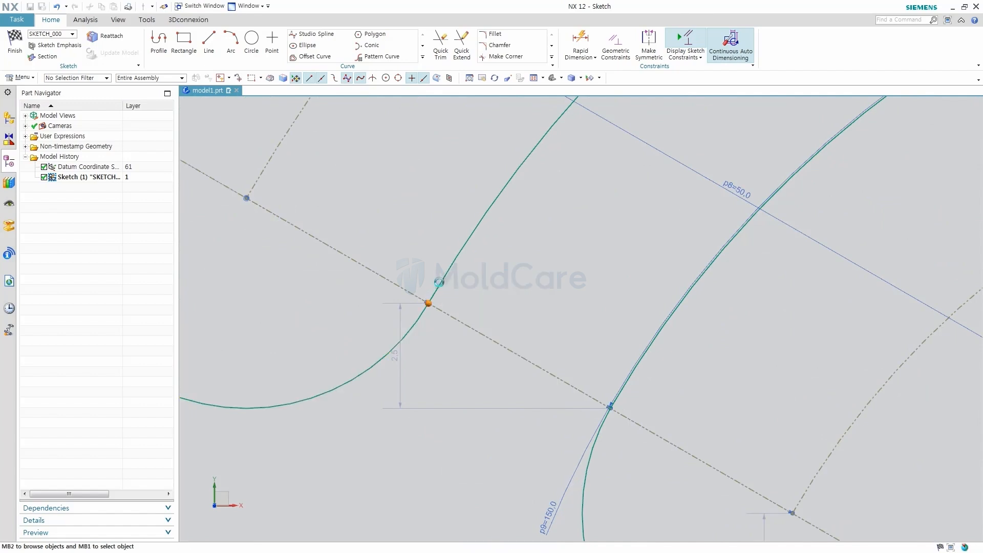
{"action": "left_click", "coordinate": [439, 282]}
{"action": "left_click", "coordinate": [473, 284]}
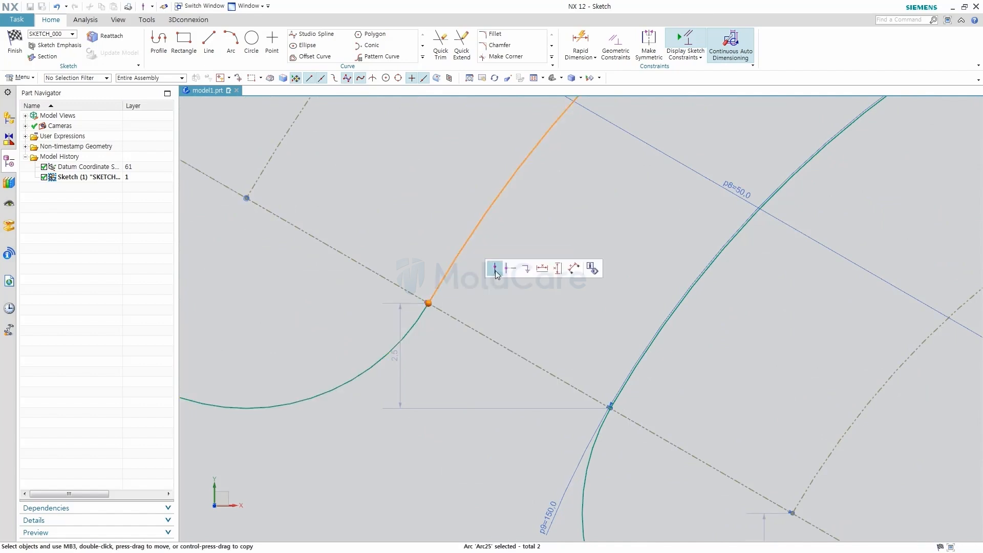
{"action": "left_click", "coordinate": [495, 268]}
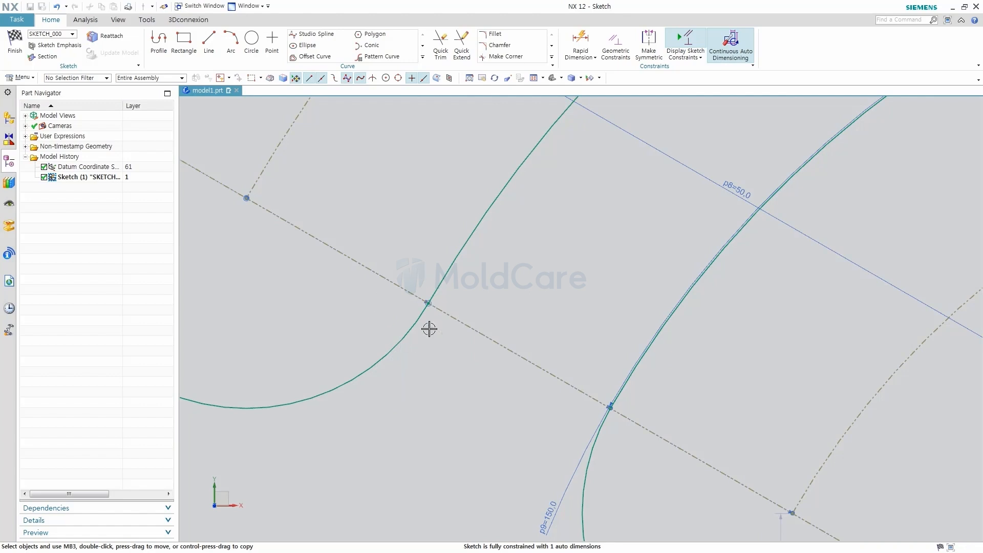
Constrain the inner end arc's free endpoint onto the innermost solid concentric arc with Point on Curve.
{"action": "scroll", "coordinate": [419, 344], "scroll_direction": "down", "scroll_amount": 5}
{"action": "scroll", "coordinate": [537, 421], "scroll_direction": "up", "scroll_amount": 6}
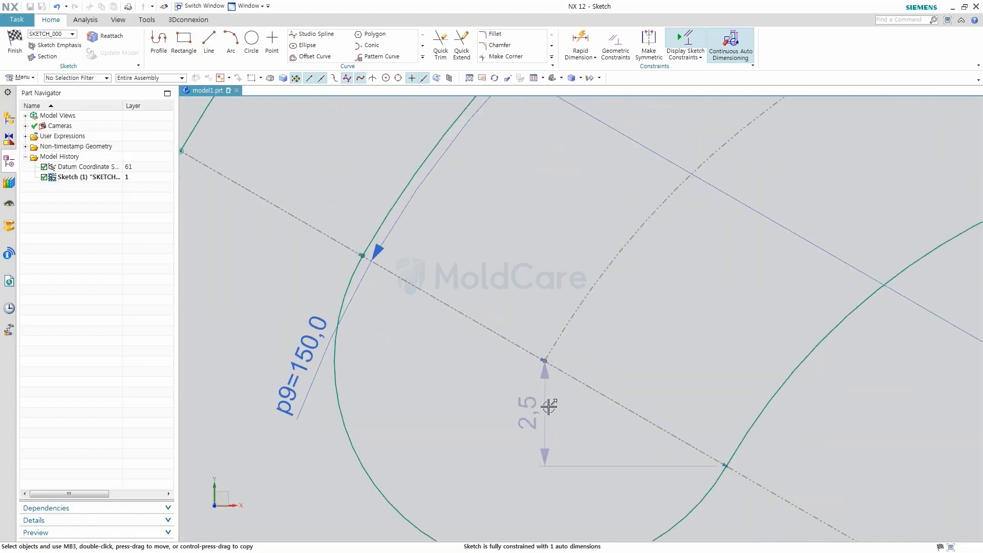
{"action": "left_click", "coordinate": [727, 467]}
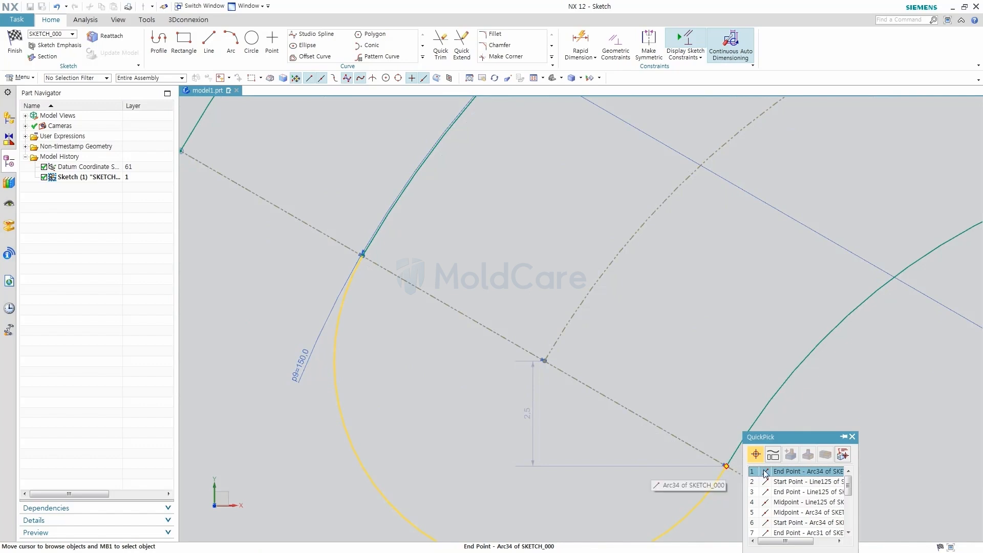
{"action": "left_click", "coordinate": [765, 471]}
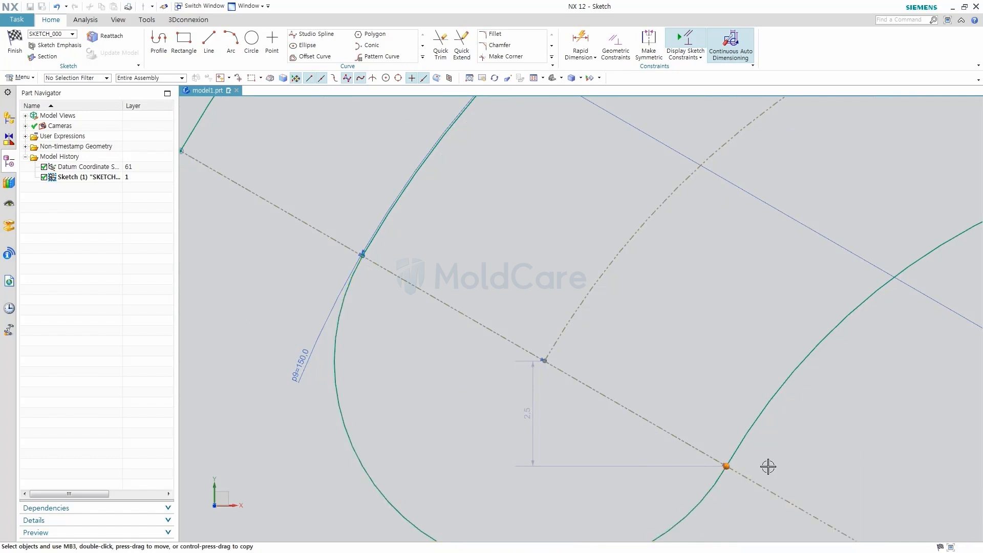
{"action": "left_click", "coordinate": [744, 432]}
{"action": "left_click", "coordinate": [774, 434]}
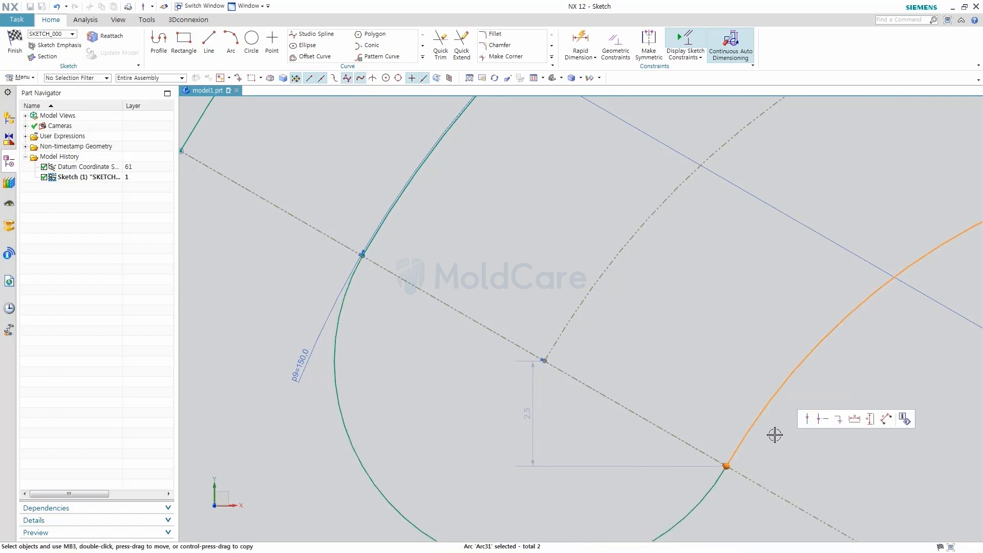
{"action": "left_click", "coordinate": [805, 422]}
{"action": "scroll", "coordinate": [595, 402], "scroll_direction": "down", "scroll_amount": 8}
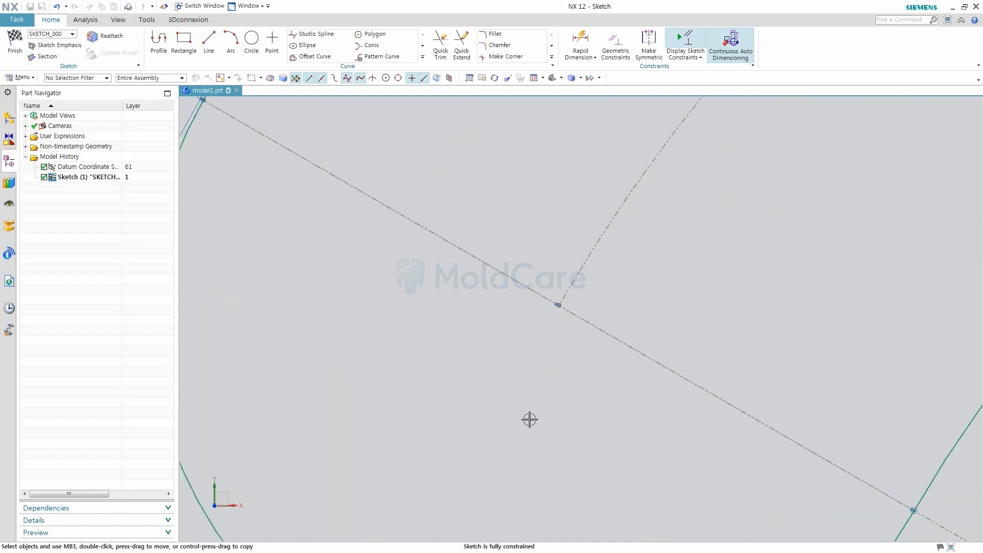
{"action": "scroll", "coordinate": [481, 357], "scroll_direction": "down", "scroll_amount": 4}
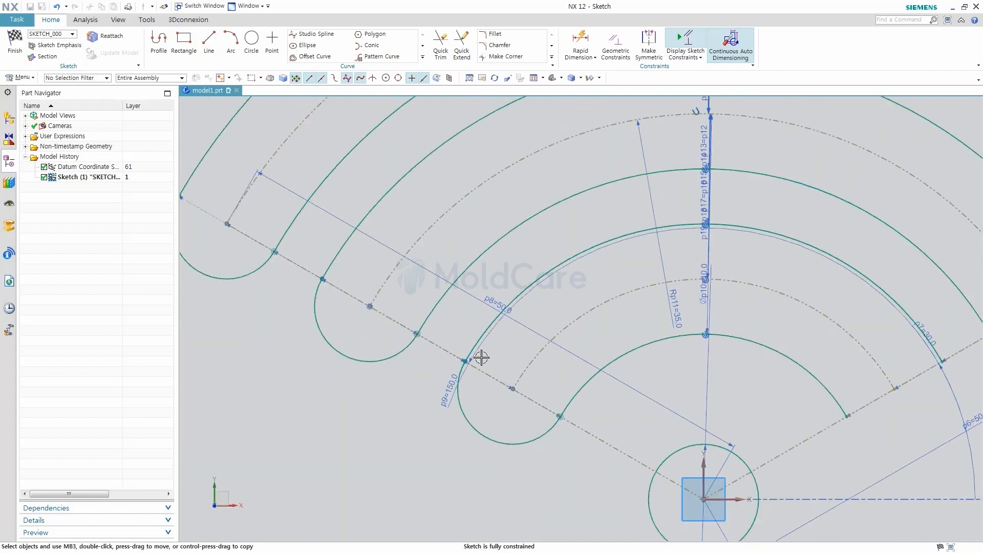
{"action": "middle_click_drag", "start_coordinate": [494, 314], "coordinate": [483, 330], "text": "shift"}
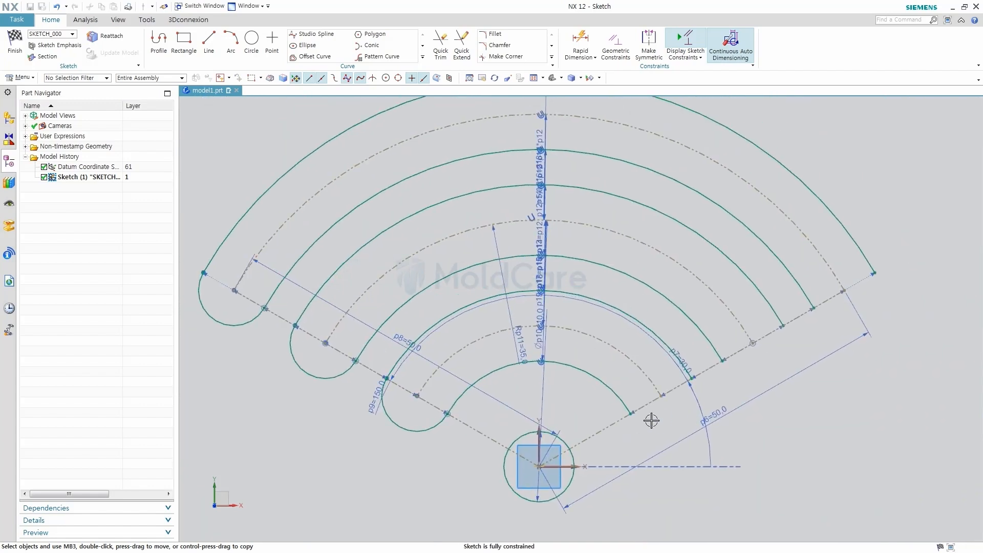
{"action": "scroll", "coordinate": [523, 356], "scroll_direction": "down", "scroll_amount": 2}
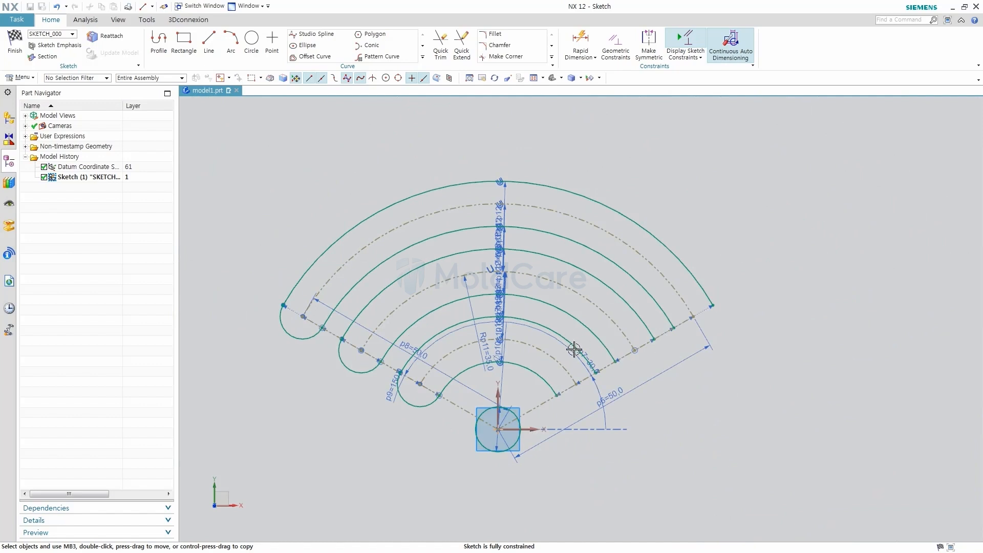
Mirror the three end arcs across the vertical sketch axis with Mirror Curve, picking them individually with the Single Curve rule.
{"action": "left_click", "coordinate": [423, 58]}
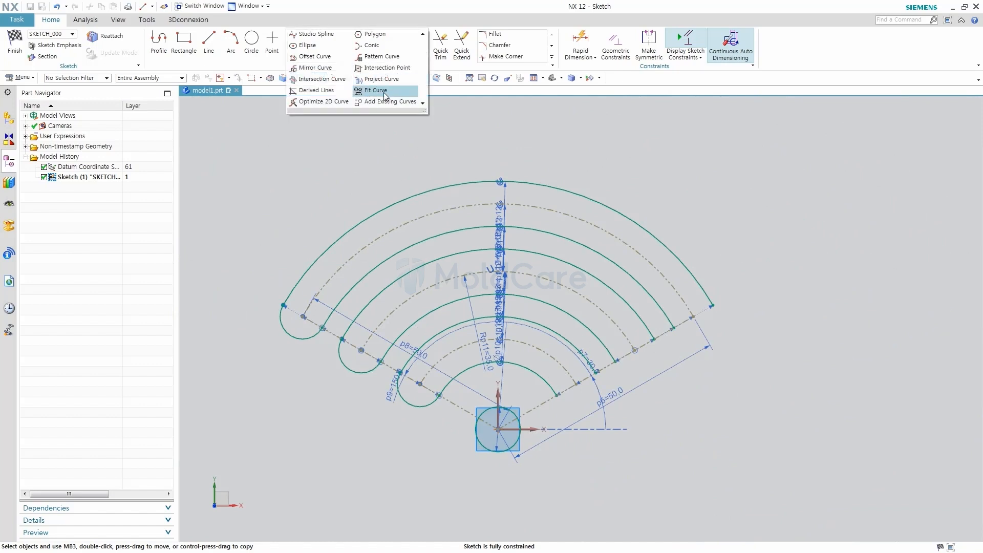
{"action": "left_click", "coordinate": [321, 72]}
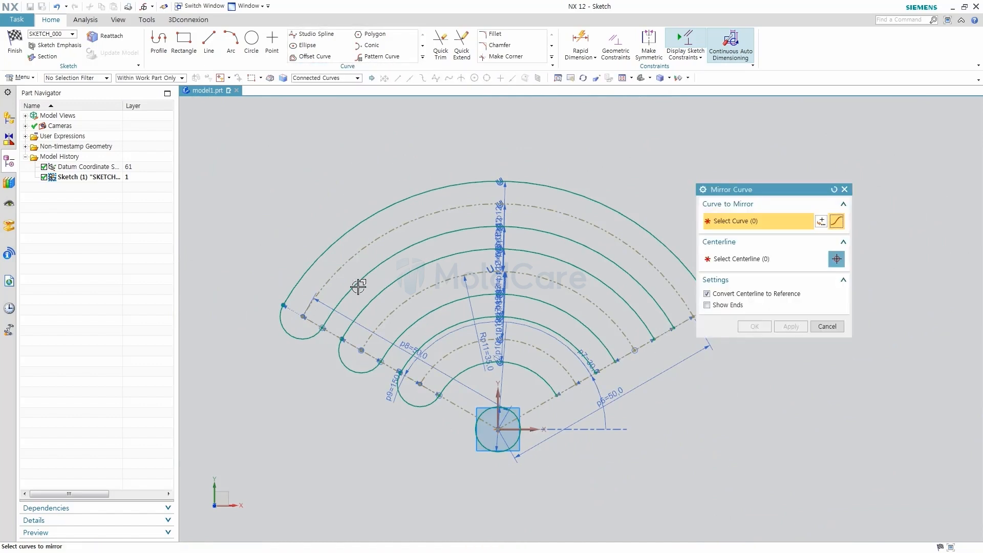
{"action": "left_click", "coordinate": [285, 333]}
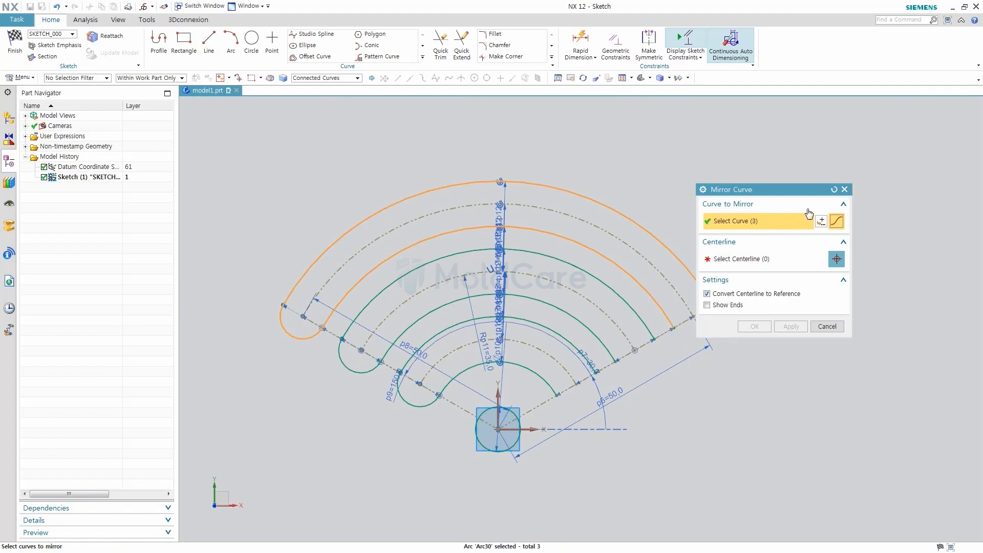
{"action": "left_click", "coordinate": [833, 189]}
{"action": "left_click", "coordinate": [317, 78]}
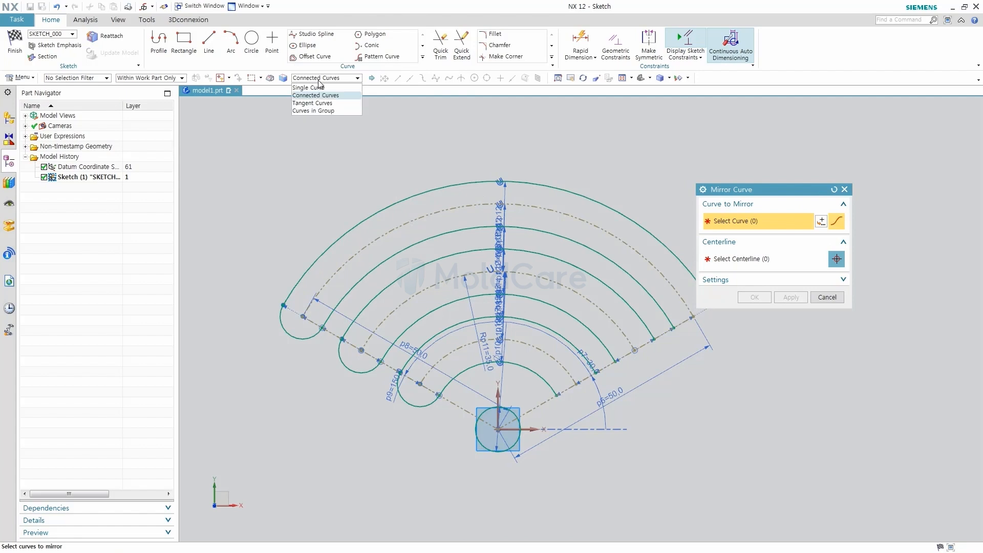
{"action": "left_click", "coordinate": [313, 88]}
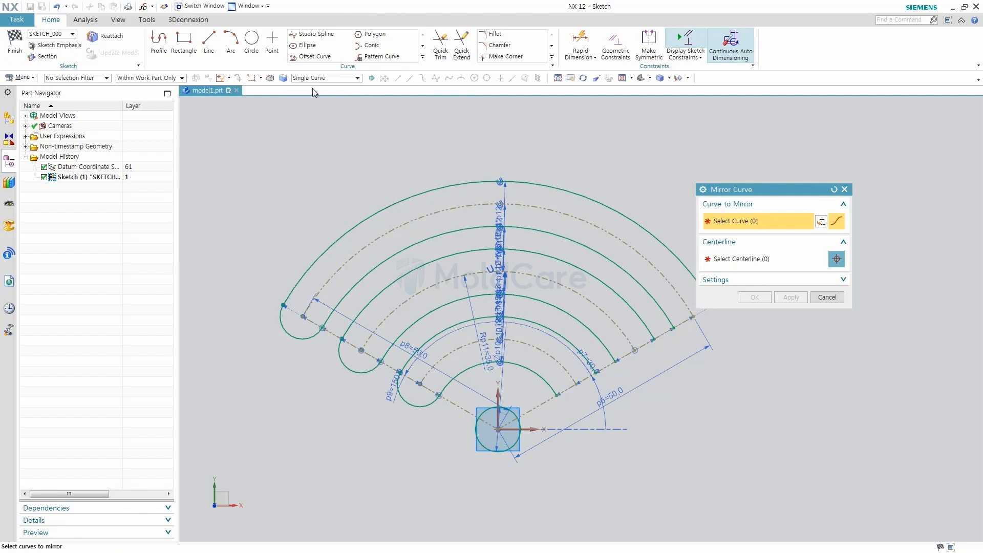
{"action": "left_click", "coordinate": [283, 330]}
{"action": "left_click", "coordinate": [350, 370]}
{"action": "left_click", "coordinate": [412, 405]}
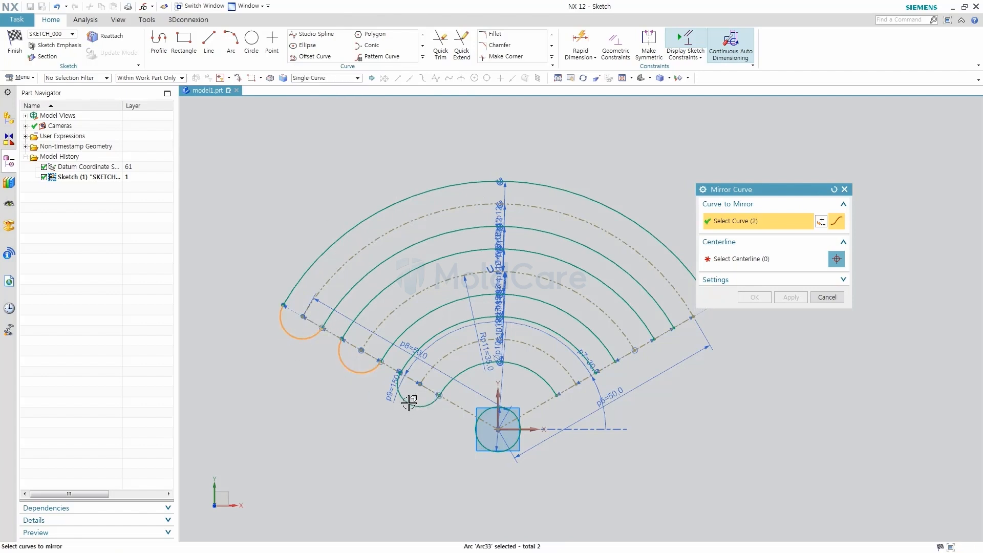
{"action": "left_click", "coordinate": [733, 260]}
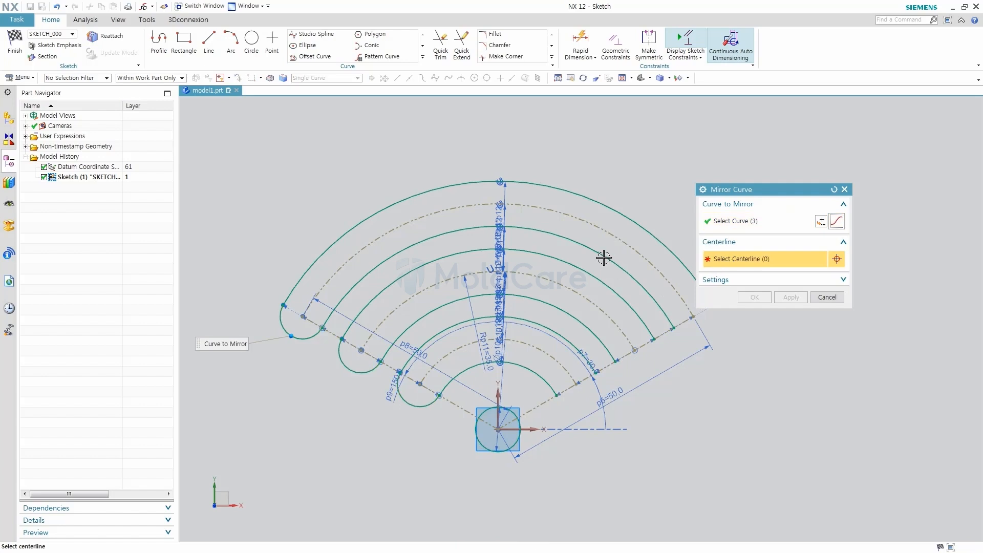
{"action": "left_click", "coordinate": [497, 390]}
{"action": "left_click", "coordinate": [541, 392]}
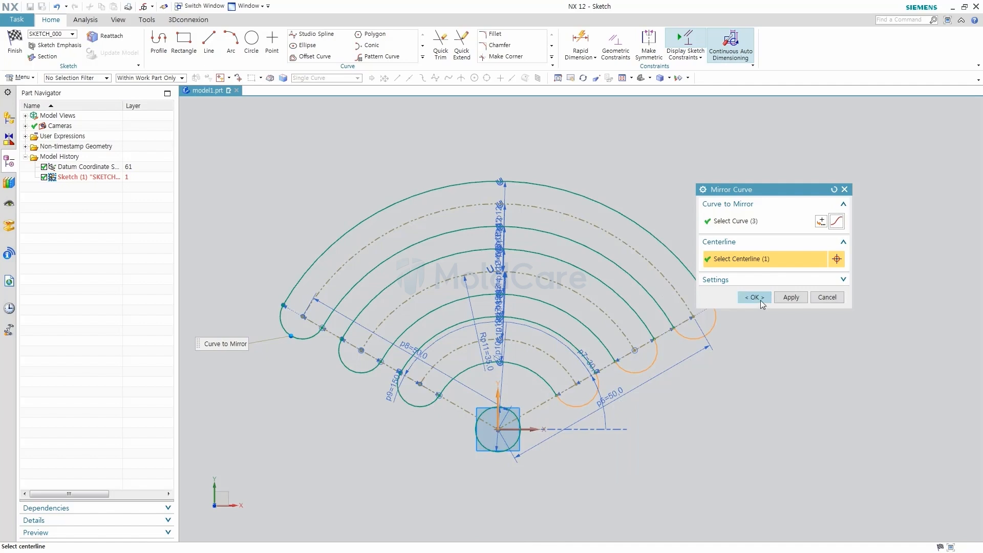
{"action": "left_click", "coordinate": [756, 297]}
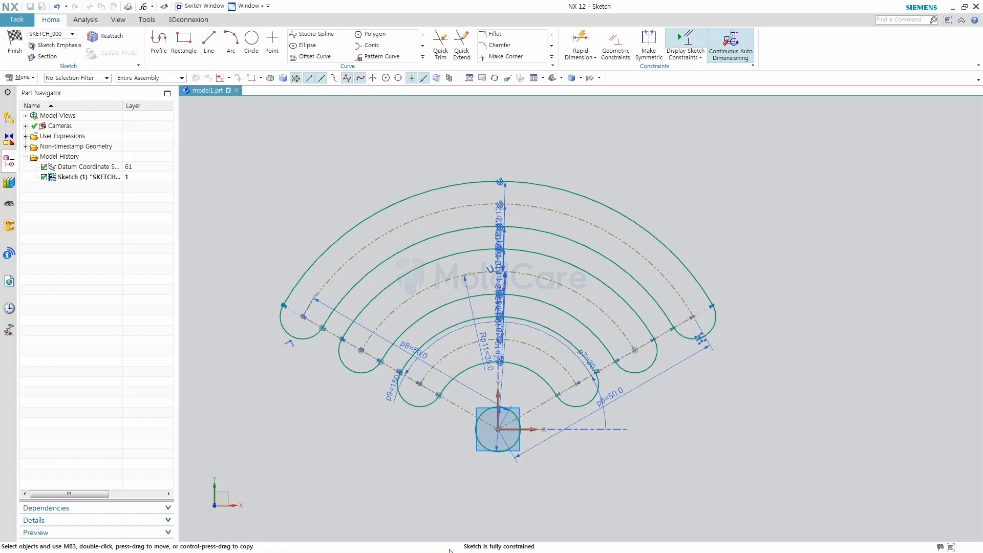
Finish the concentric arc sketch and hide it in the model.
{"action": "scroll", "coordinate": [430, 434], "scroll_direction": "down", "scroll_amount": 3}
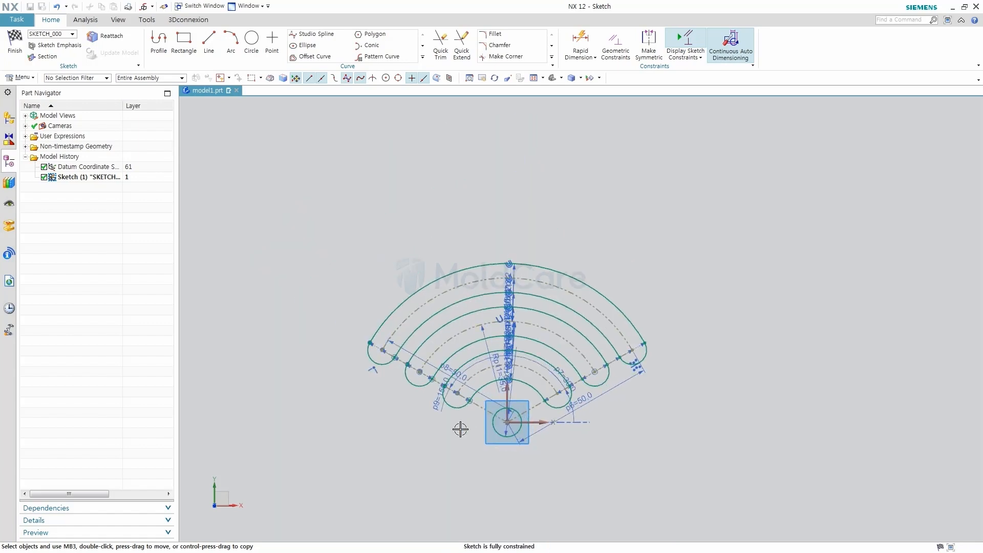
{"action": "scroll", "coordinate": [435, 434], "scroll_direction": "up", "scroll_amount": 2}
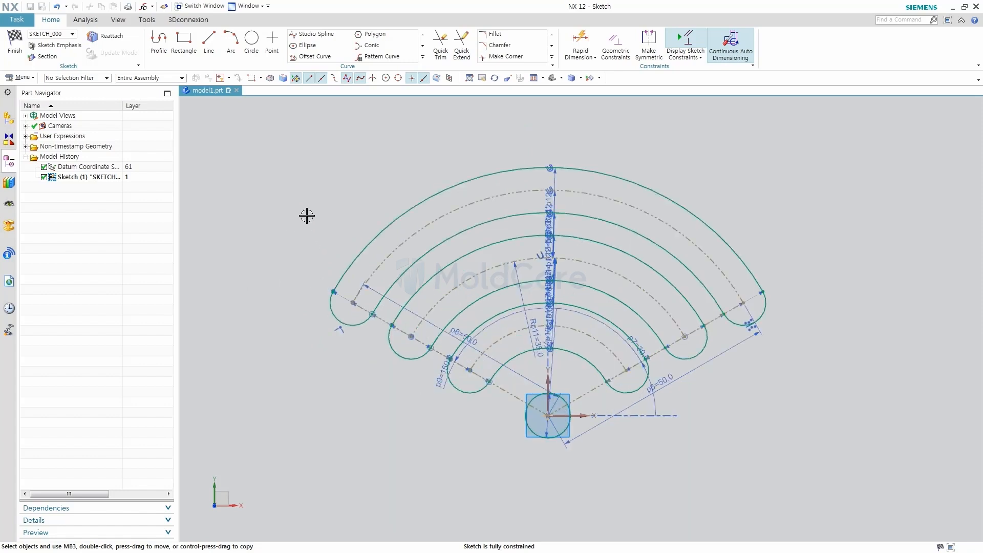
{"action": "left_click", "coordinate": [15, 44]}
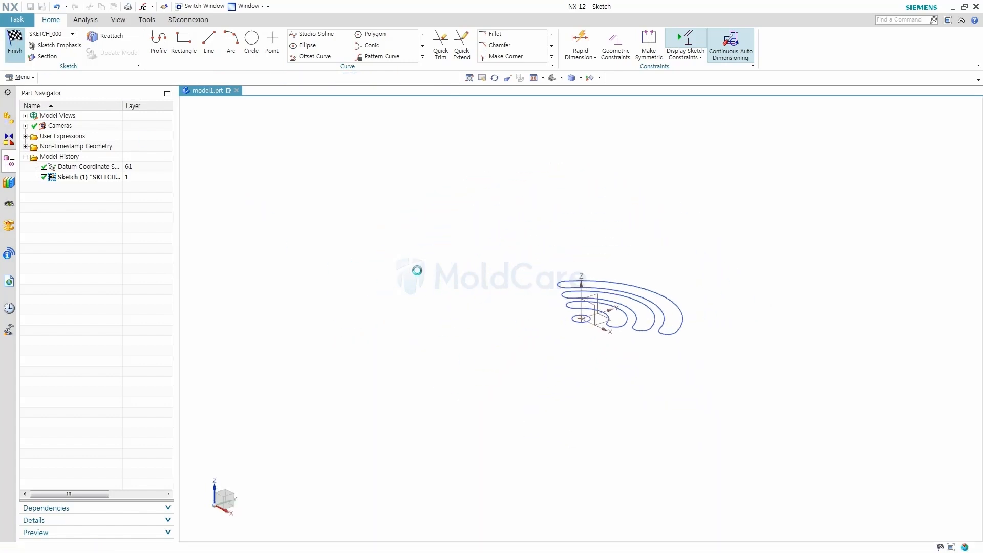
{"action": "middle_click_drag", "start_coordinate": [516, 246], "coordinate": [355, 268], "text": "shift"}
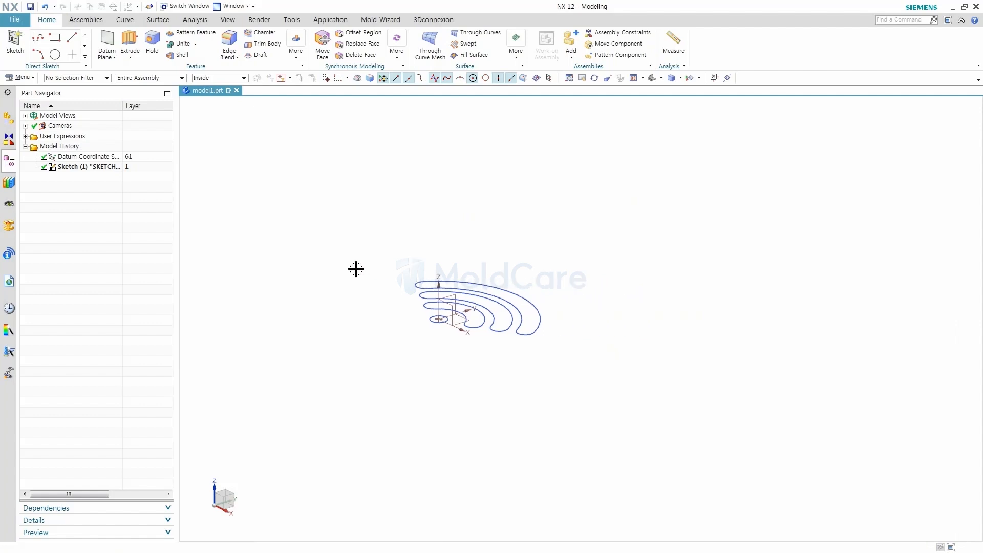
{"action": "left_click", "coordinate": [110, 169]}
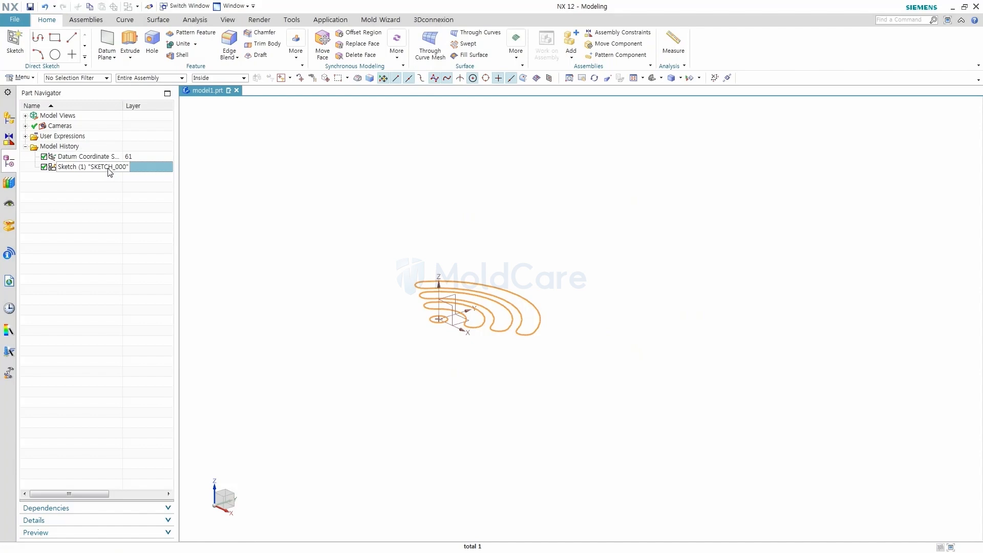
{"action": "key", "text": "ctrl"}
{"action": "key", "text": "ctrl+b"}
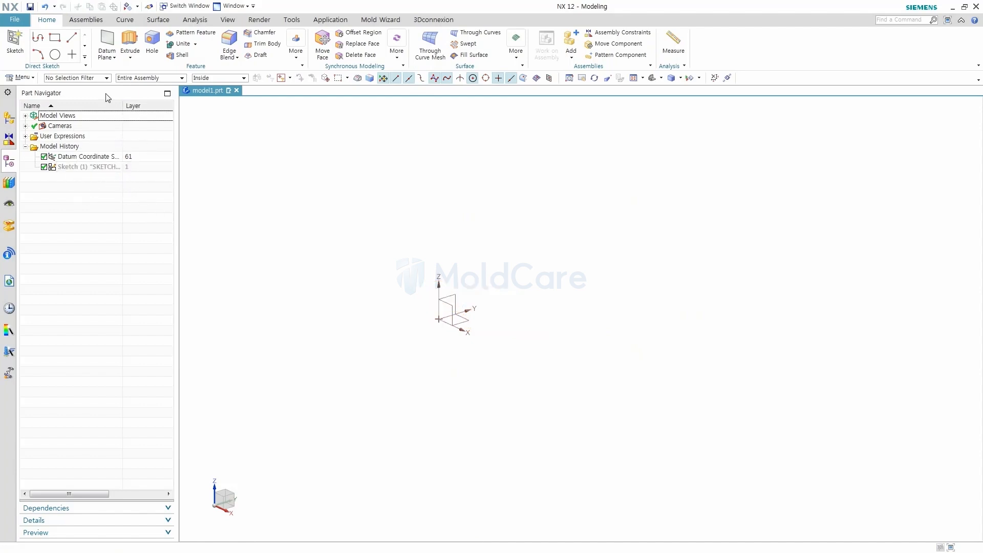
Create a new sketch on the default XY plane and open it in the Sketch Task Environment.
{"action": "left_click", "coordinate": [15, 42]}
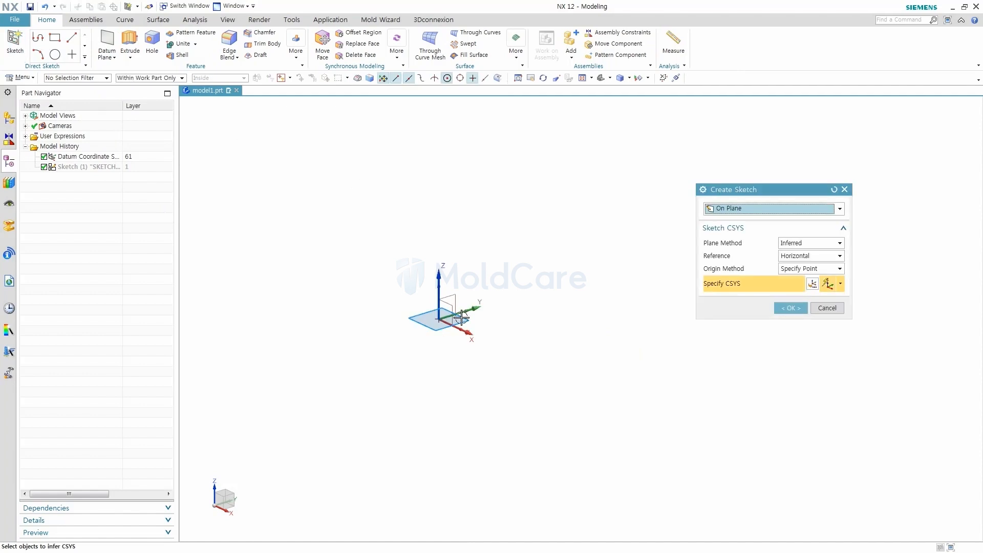
{"action": "left_click", "coordinate": [791, 307]}
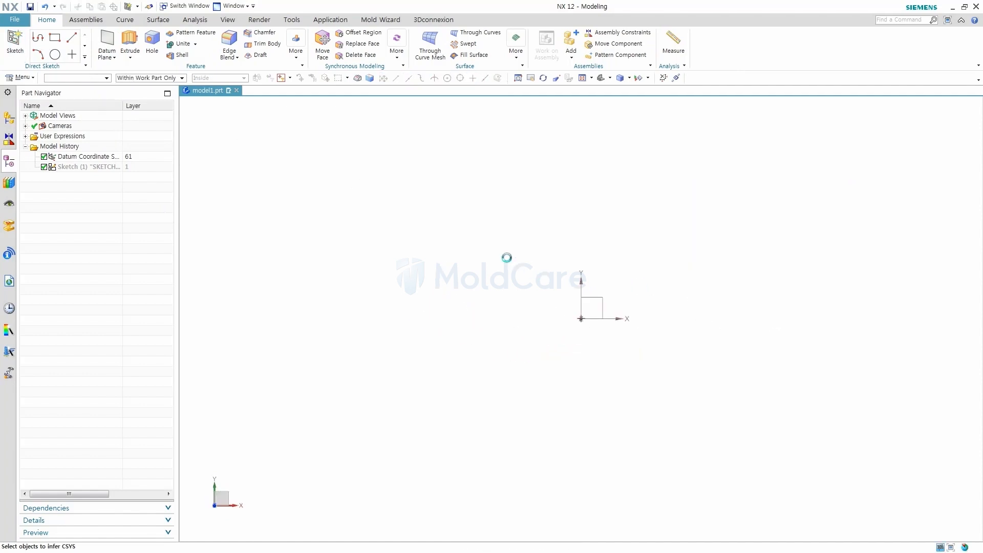
{"action": "left_click", "coordinate": [249, 56]}
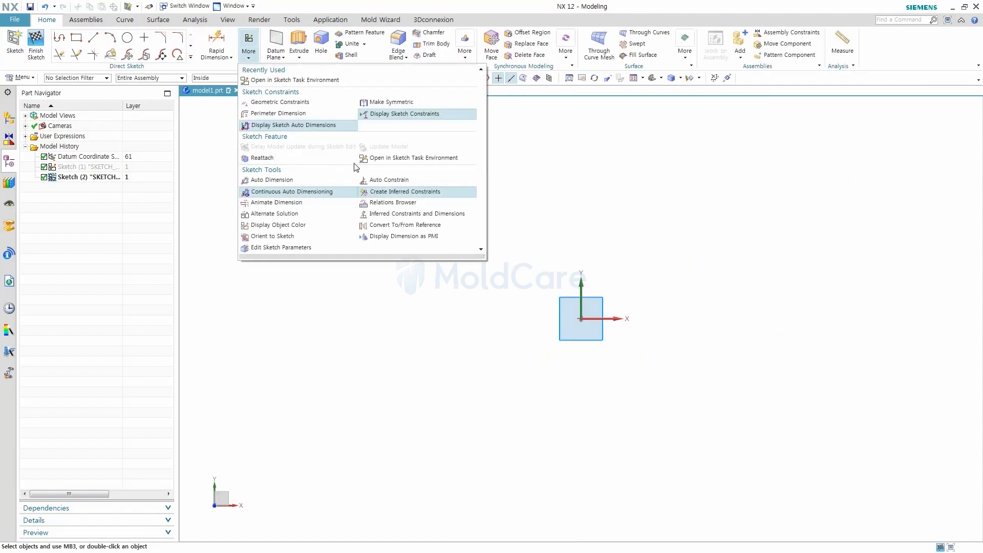
{"action": "left_click", "coordinate": [369, 158]}
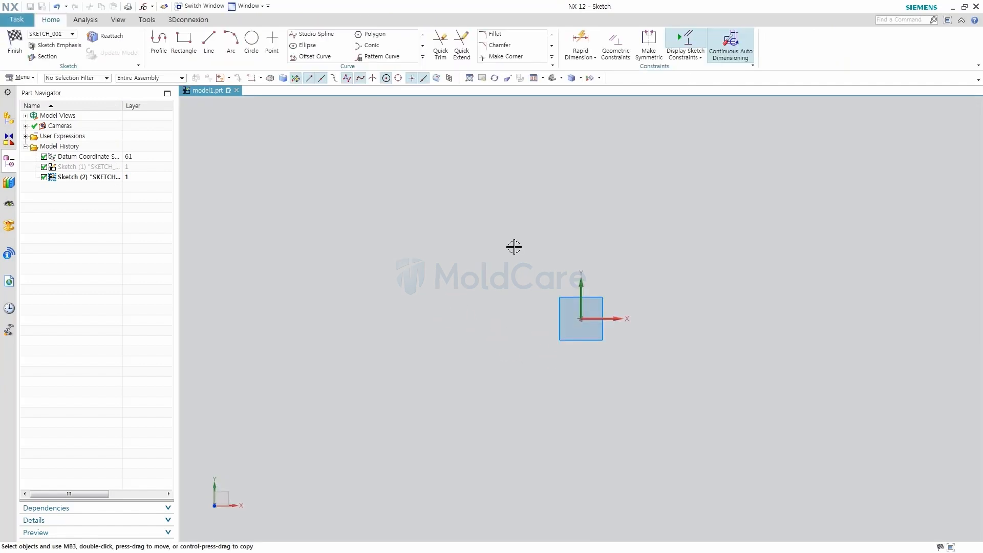
Draw a rectangle 80 wide and 140 high with its lower-left corner at the sketch origin.
{"action": "middle_click_drag", "start_coordinate": [531, 243], "coordinate": [417, 301], "text": "shift"}
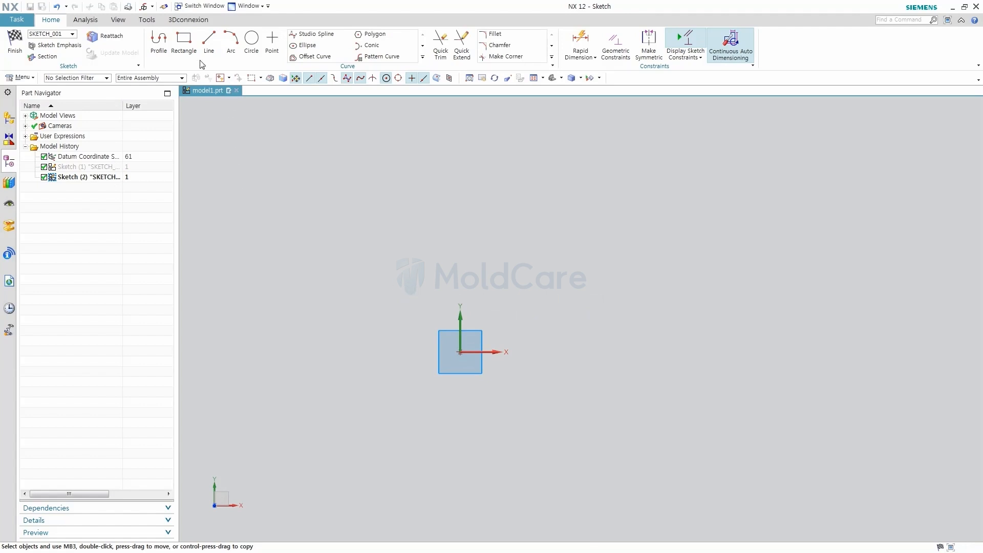
{"action": "left_click", "coordinate": [184, 41]}
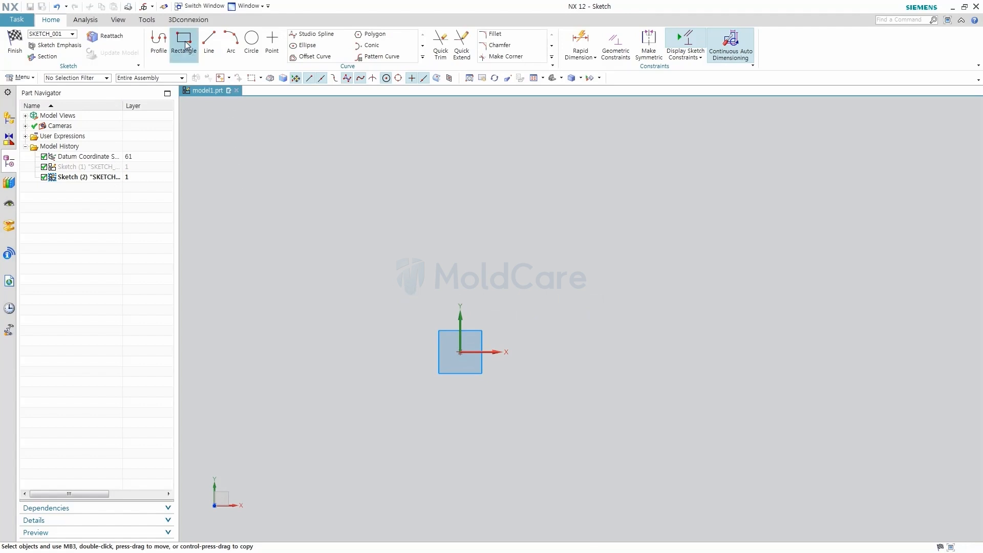
{"action": "left_click", "coordinate": [460, 351]}
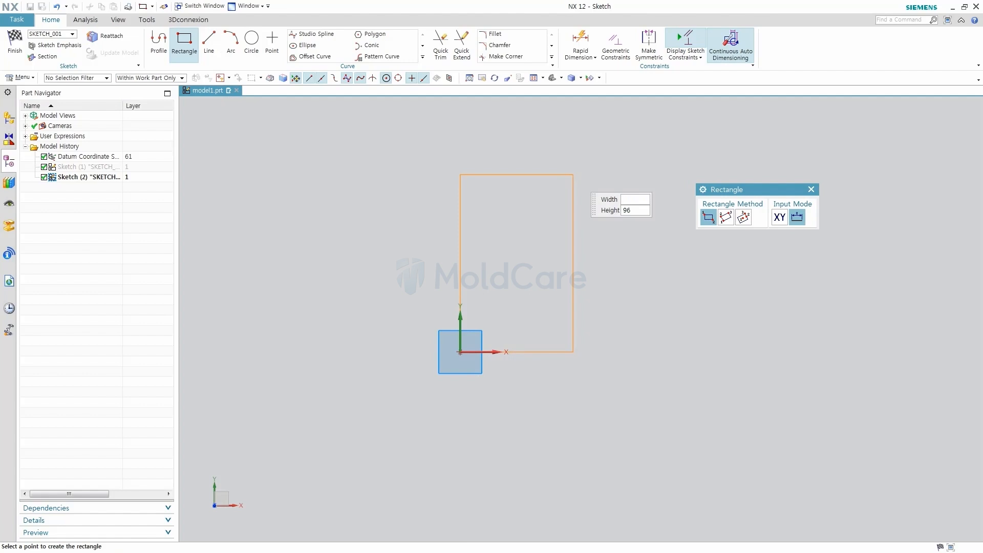
{"action": "key", "text": "Tab"}
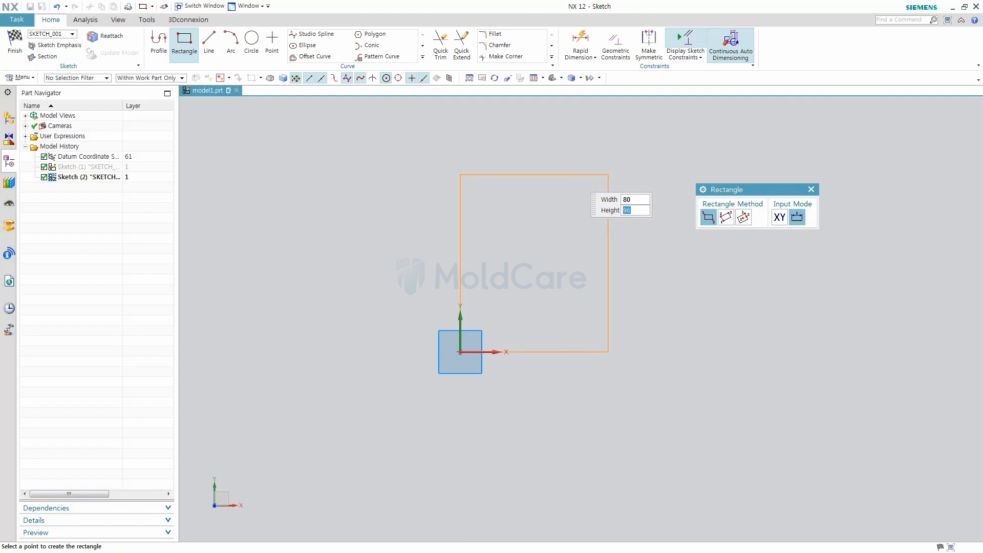
{"action": "key", "text": "Tab"}
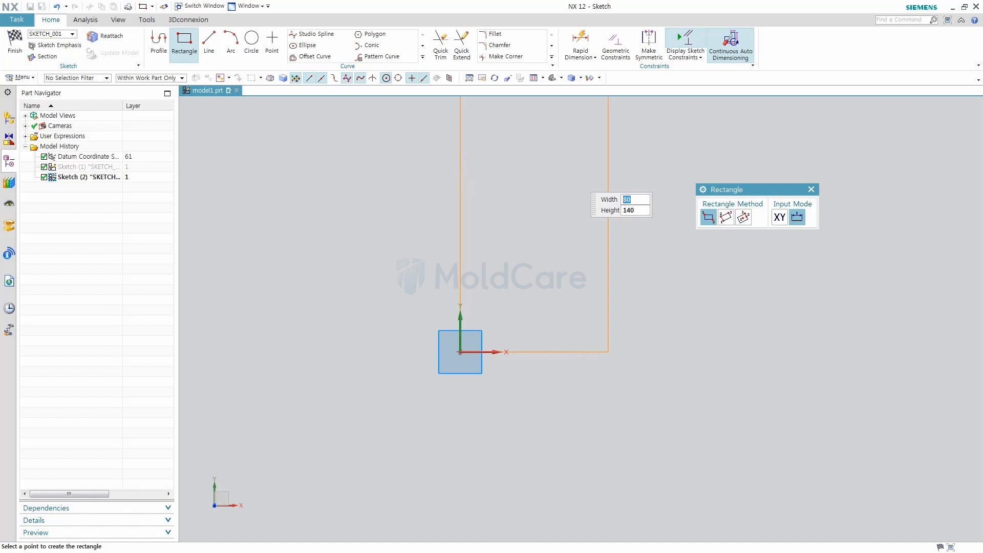
{"action": "left_click", "coordinate": [573, 176]}
{"action": "scroll", "coordinate": [574, 175], "scroll_direction": "up", "scroll_amount": 1}
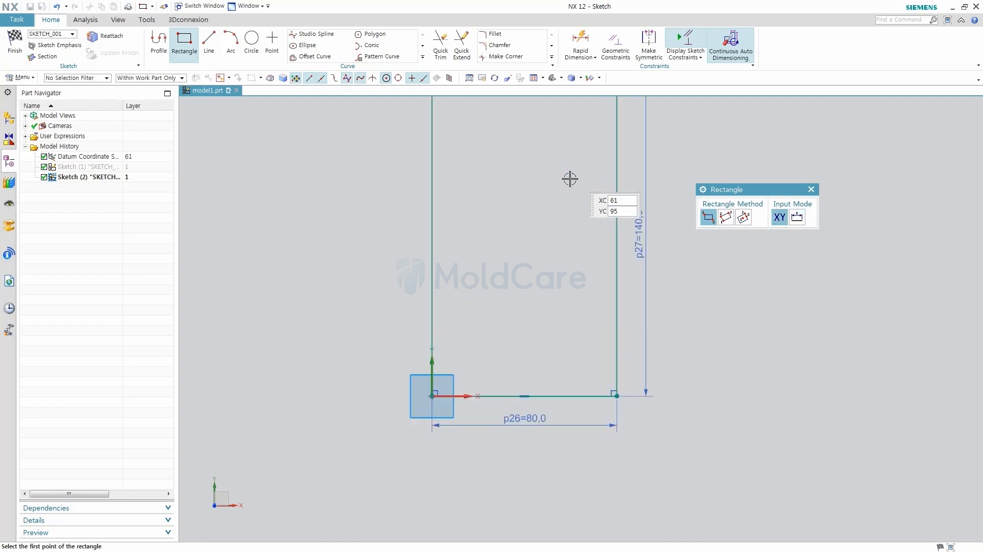
{"action": "middle_click_drag", "start_coordinate": [566, 180], "coordinate": [486, 289], "text": "shift"}
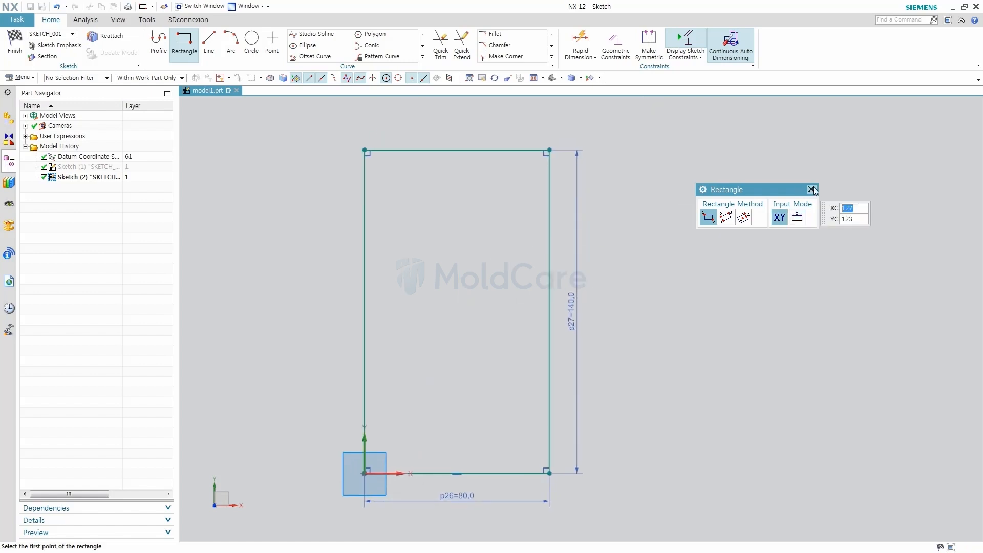
{"action": "left_click", "coordinate": [811, 189]}
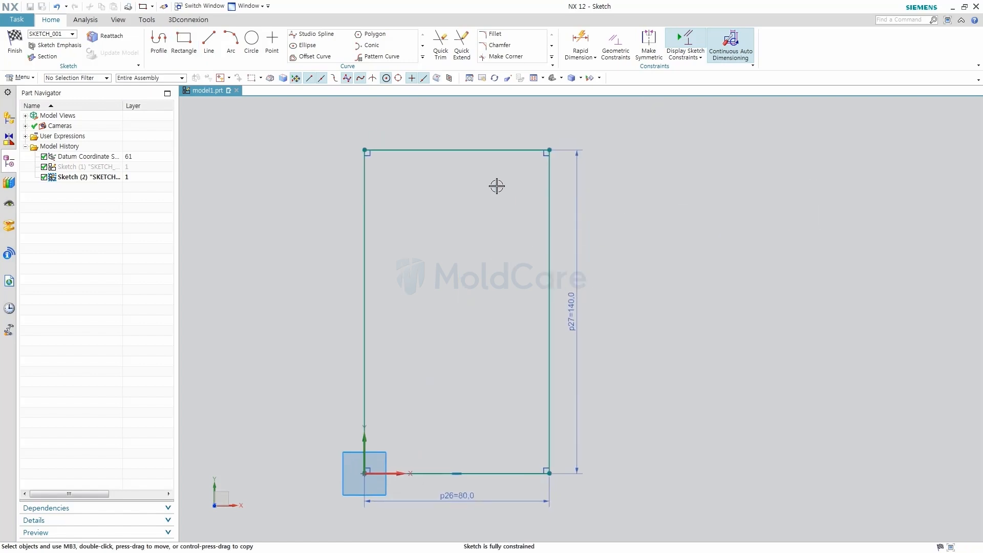
Draw two concentric circles of 20 and 10 mm diameter near the rectangle's lower-left corner, centred at about X 17, Y 19.
{"action": "left_click", "coordinate": [251, 42]}
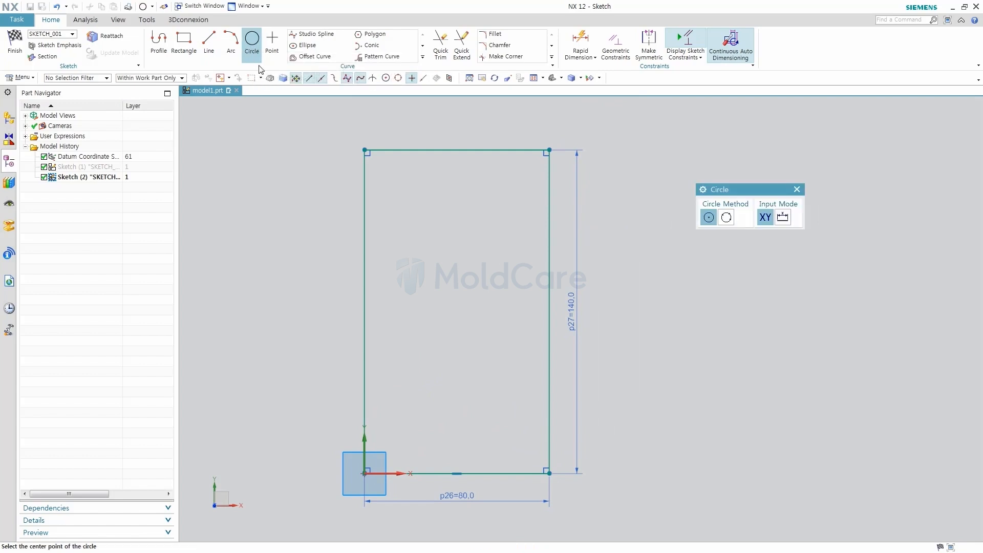
{"action": "left_click", "coordinate": [404, 430]}
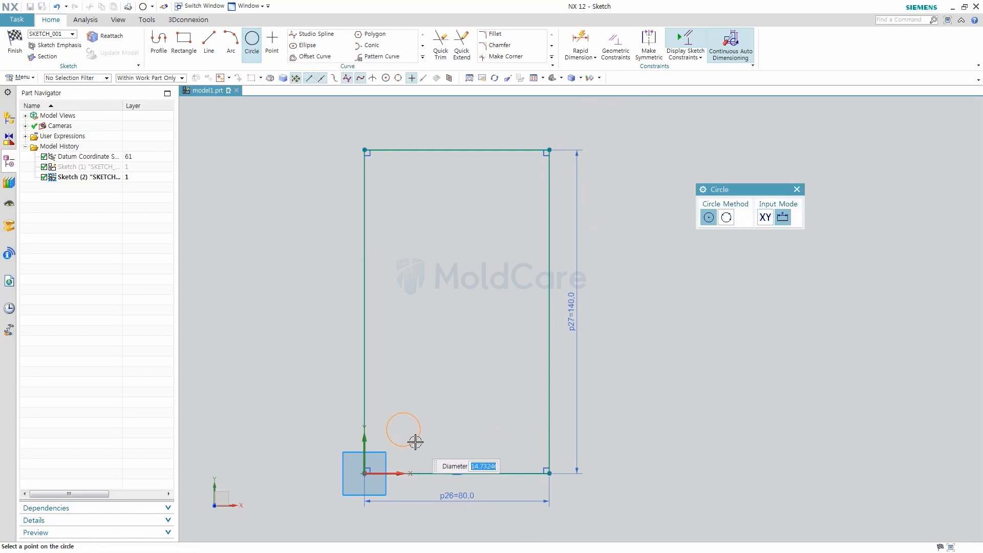
{"action": "type", "text": "20"}
{"action": "key", "text": "Return"}
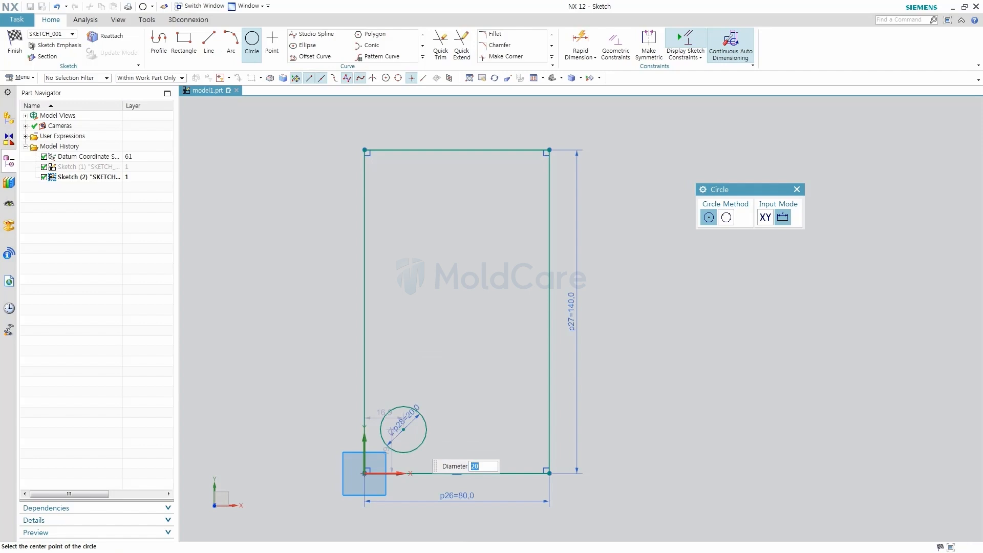
{"action": "left_click", "coordinate": [403, 429]}
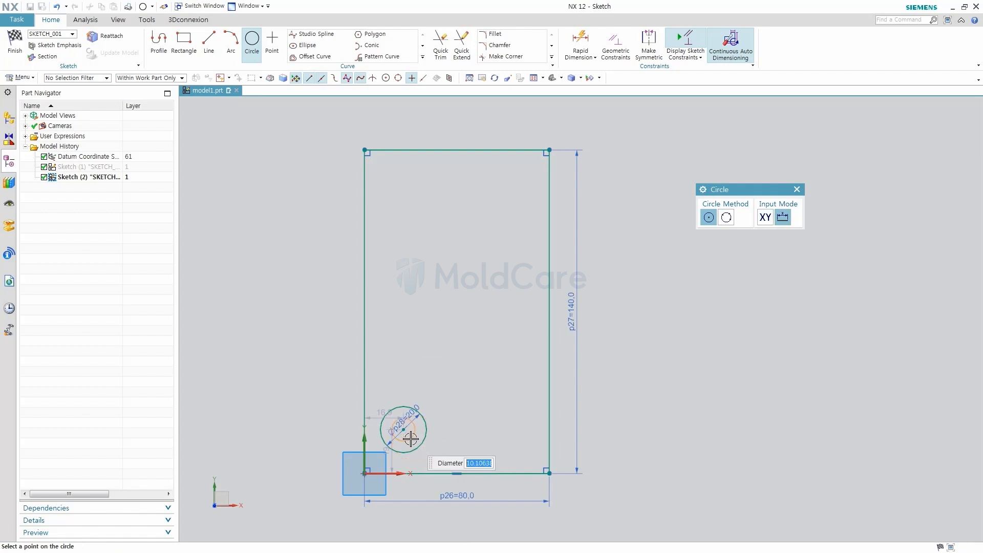
{"action": "type", "text": "10"}
{"action": "key", "text": "Return"}
{"action": "key", "text": "Escape"}
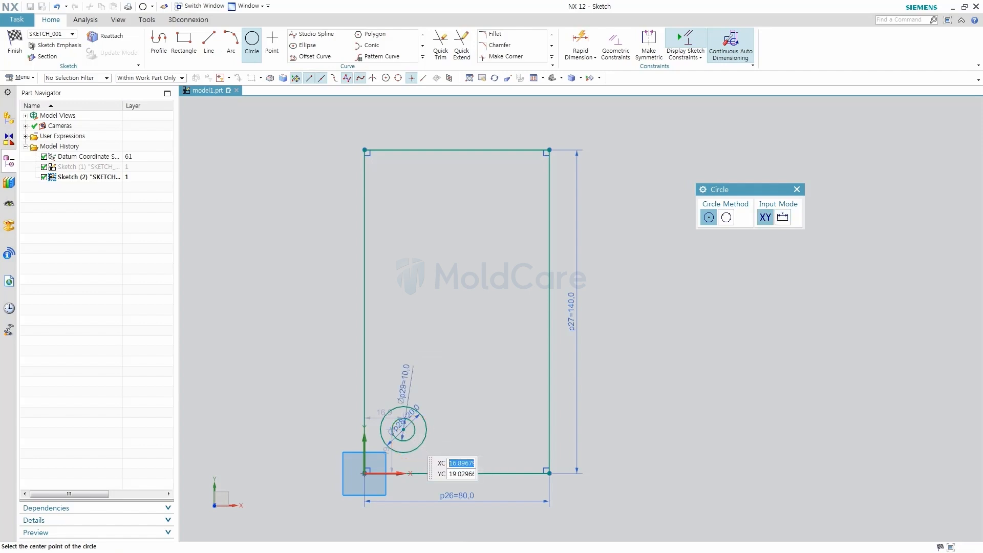
{"action": "scroll", "coordinate": [405, 444], "scroll_direction": "down", "scroll_amount": 4}
{"action": "scroll", "coordinate": [422, 430], "scroll_direction": "up", "scroll_amount": 4}
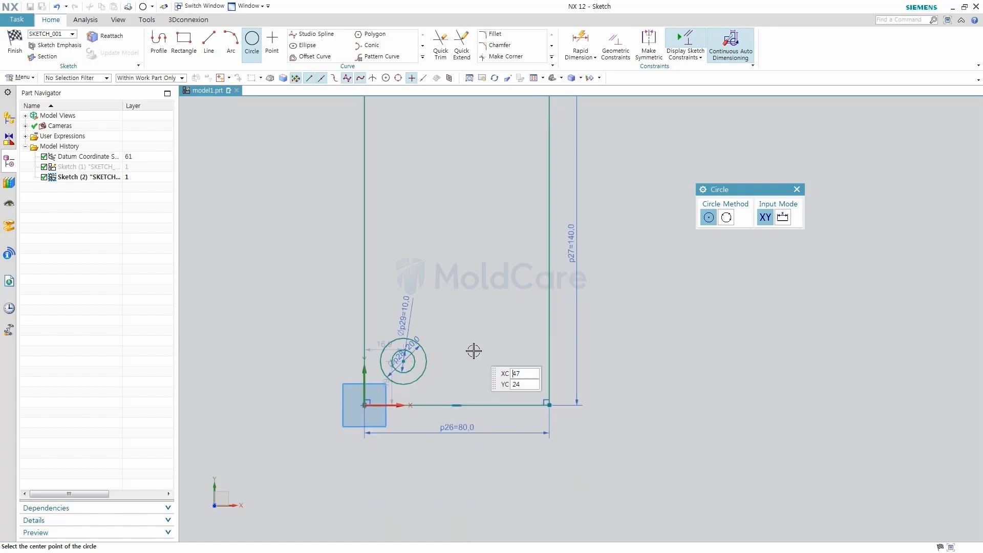
{"action": "left_click", "coordinate": [797, 190]}
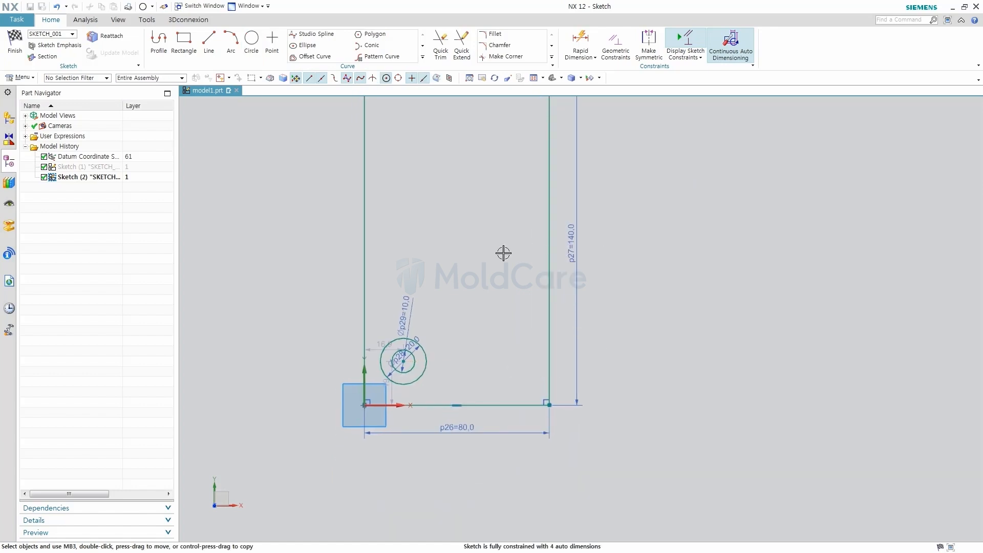
Draw a separate 10 mm diameter circle about 25 mm above the concentric pair, centred at about X 15, Y 44.
{"action": "left_click", "coordinate": [251, 44]}
{"action": "left_click", "coordinate": [398, 304]}
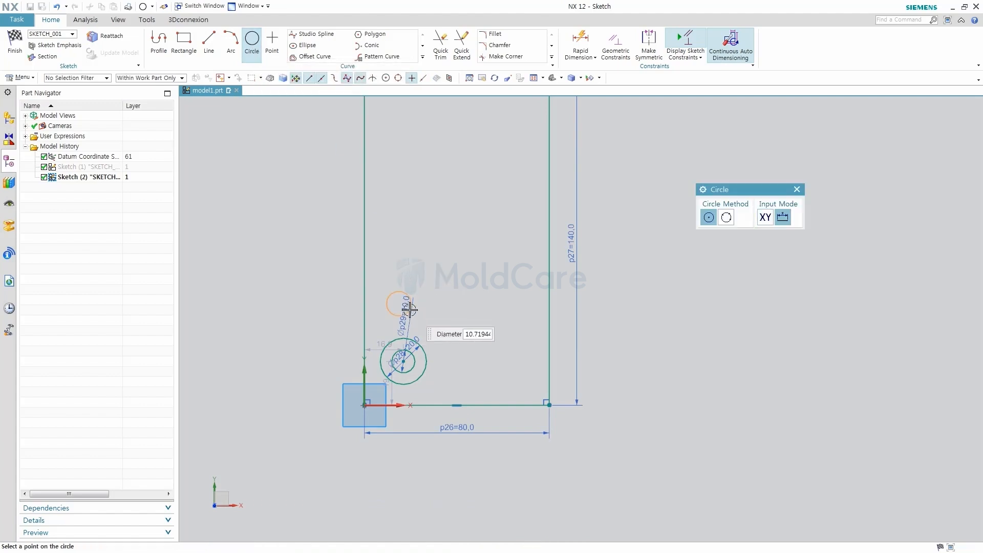
{"action": "type", "text": "21"}
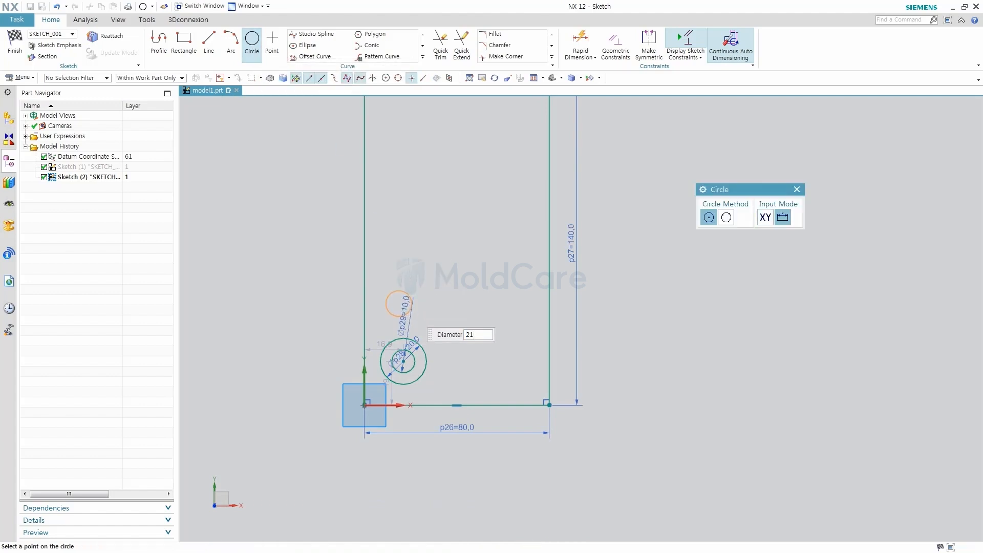
{"action": "key", "text": "Return"}
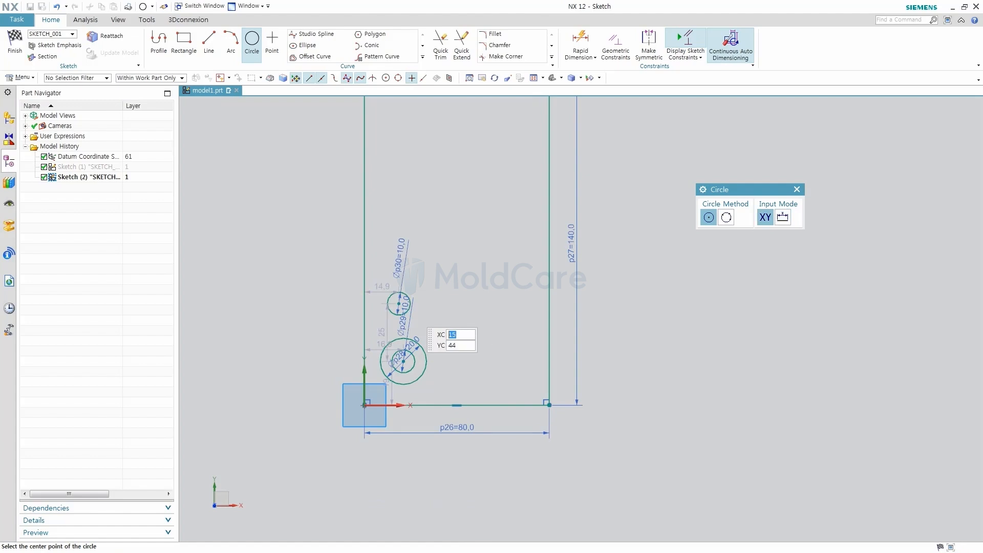
{"action": "scroll", "coordinate": [409, 331], "scroll_direction": "down", "scroll_amount": 2}
{"action": "key", "text": "Escape"}
Set the vertical distance from the rectangle's bottom edge to the 20 mm circle's centre to 20 mm.
{"action": "scroll", "coordinate": [405, 327], "scroll_direction": "up", "scroll_amount": 5}
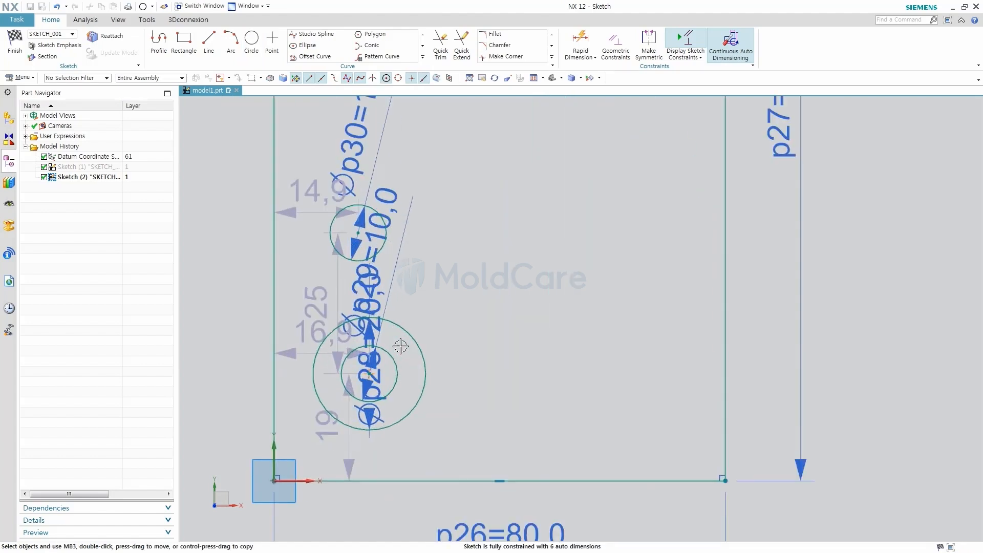
{"action": "middle_click_drag", "start_coordinate": [464, 247], "coordinate": [478, 226], "text": "shift"}
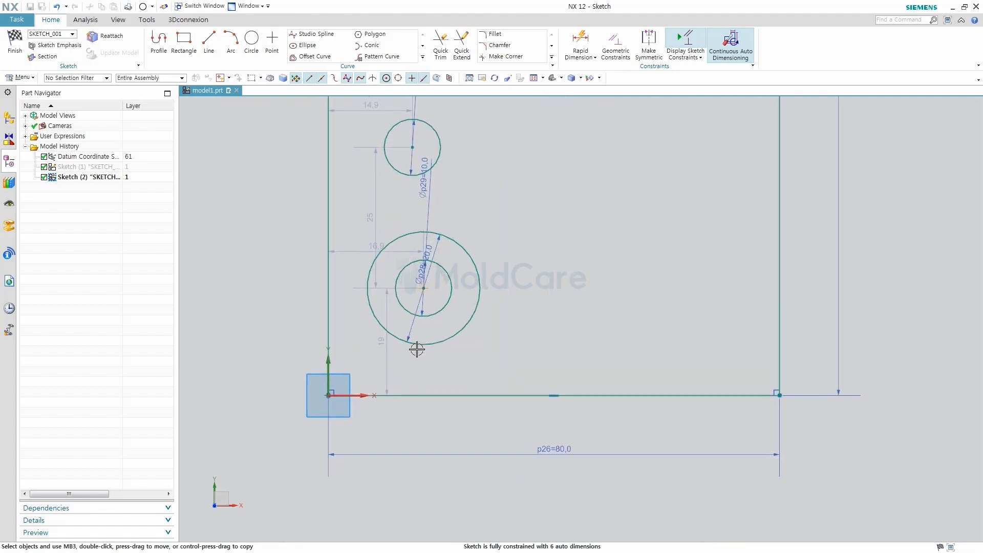
{"action": "double_click", "coordinate": [384, 347]}
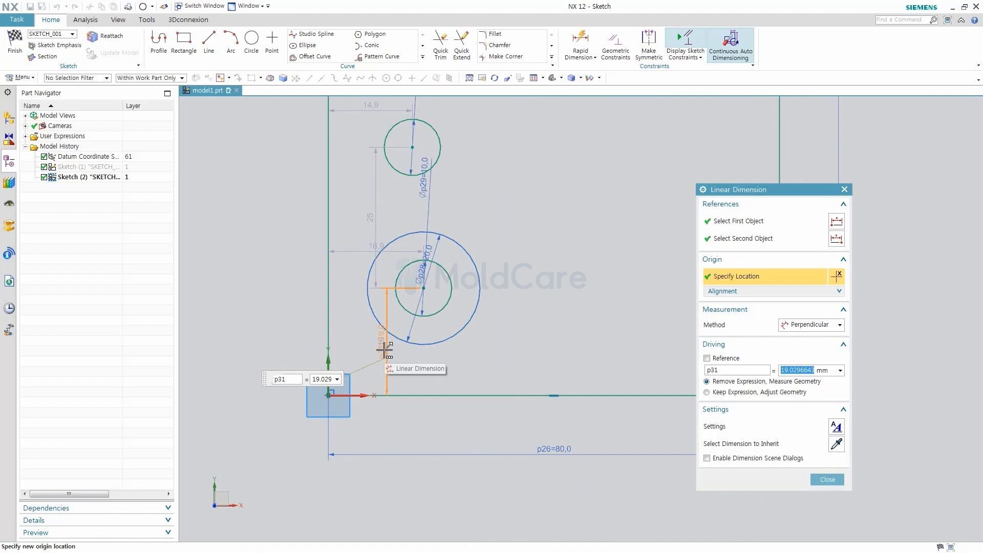
{"action": "type", "text": "20"}
{"action": "key", "text": "Return"}
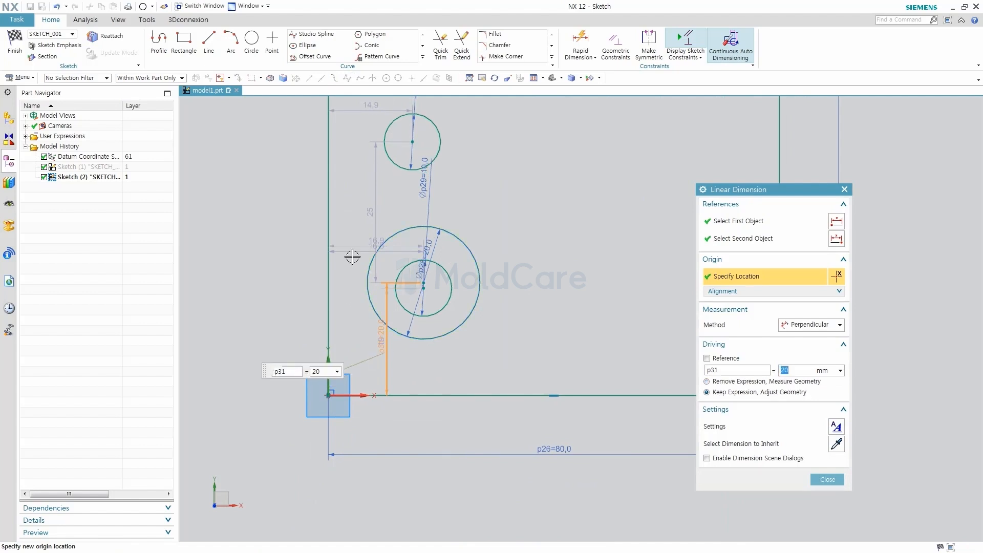
Set the horizontal distance from the rectangle's left edge to the inner circle's centre equal to the expression p31.
{"action": "double_click", "coordinate": [352, 252]}
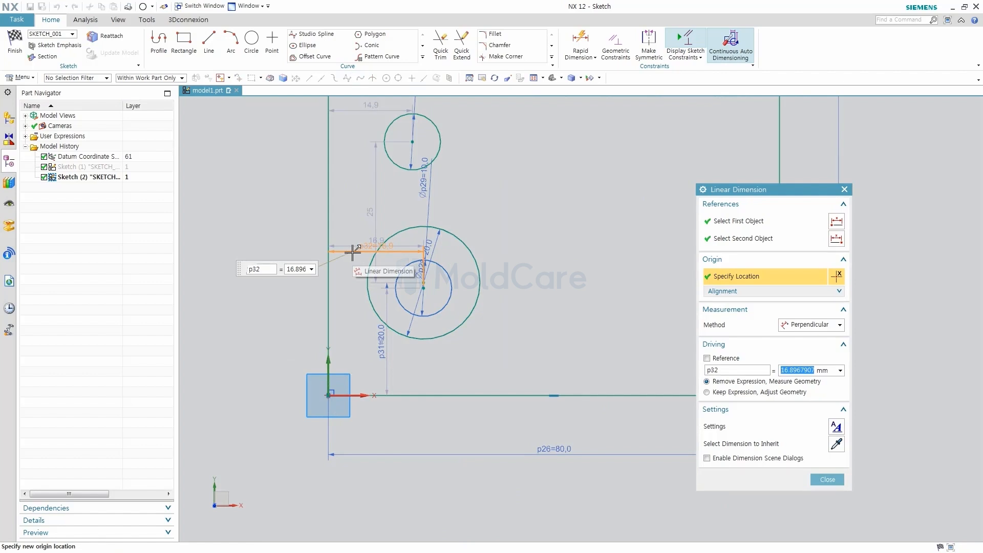
{"action": "type", "text": "p31"}
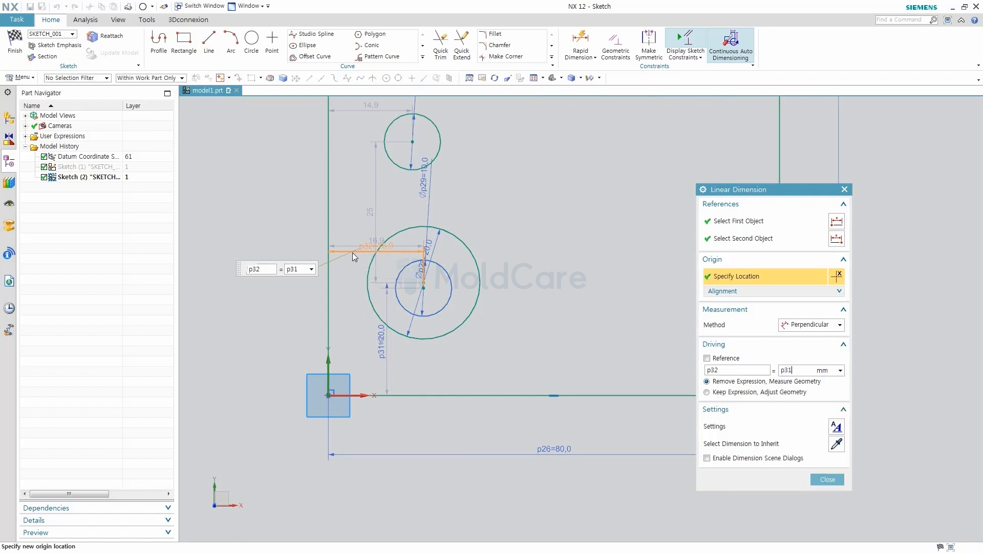
{"action": "key", "text": "Return"}
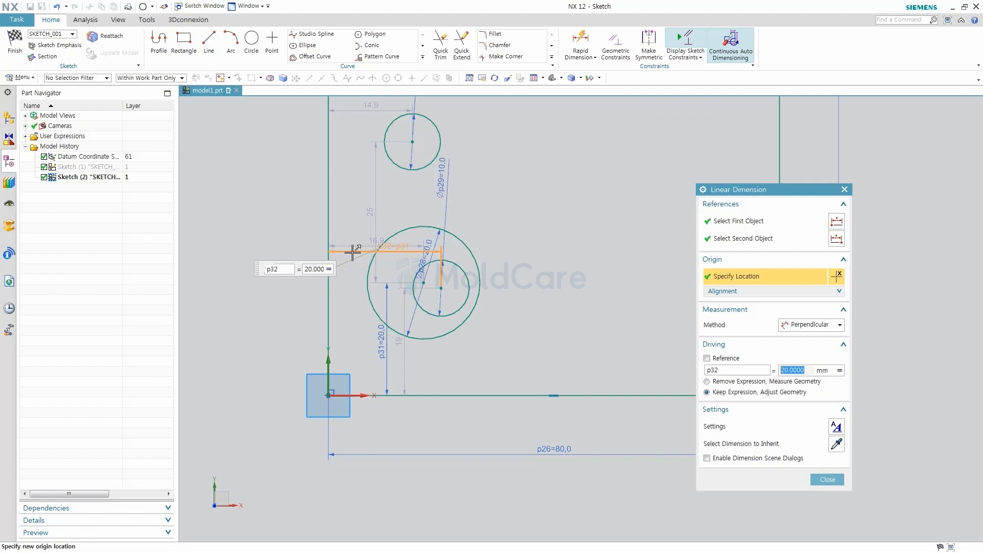
{"action": "left_click", "coordinate": [821, 480]}
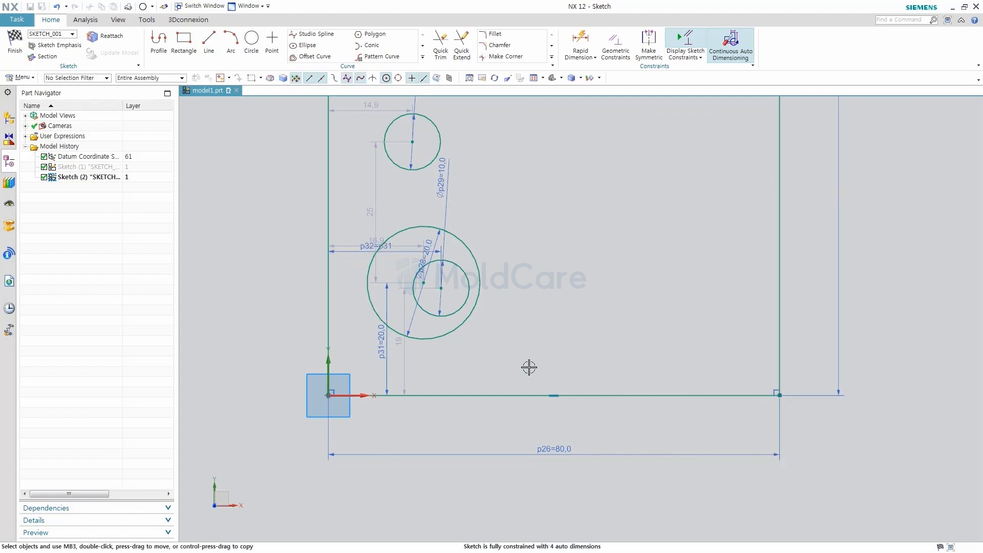
Make the centres of the 20 mm circle and its inner 10 mm circle coincident.
{"action": "left_click", "coordinate": [441, 288]}
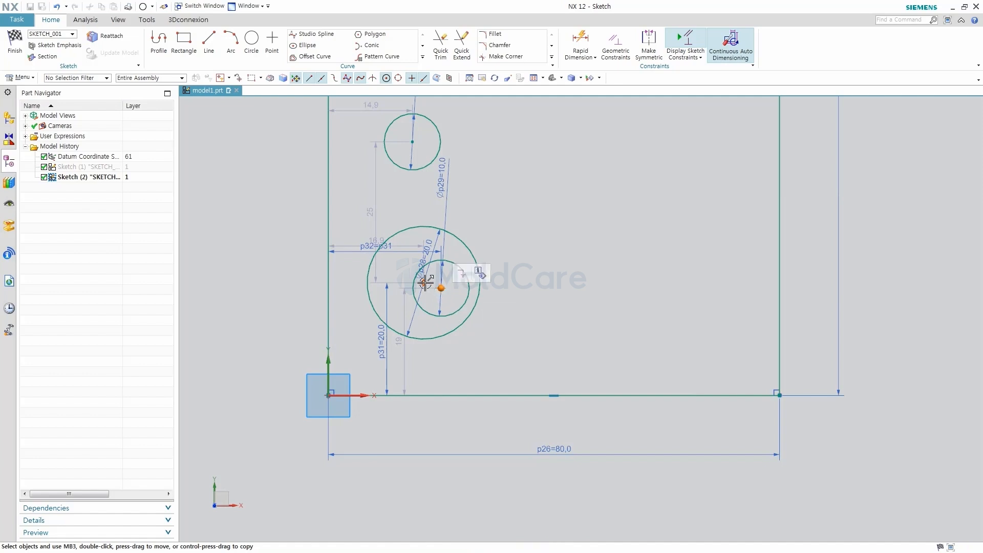
{"action": "left_click", "coordinate": [424, 282]}
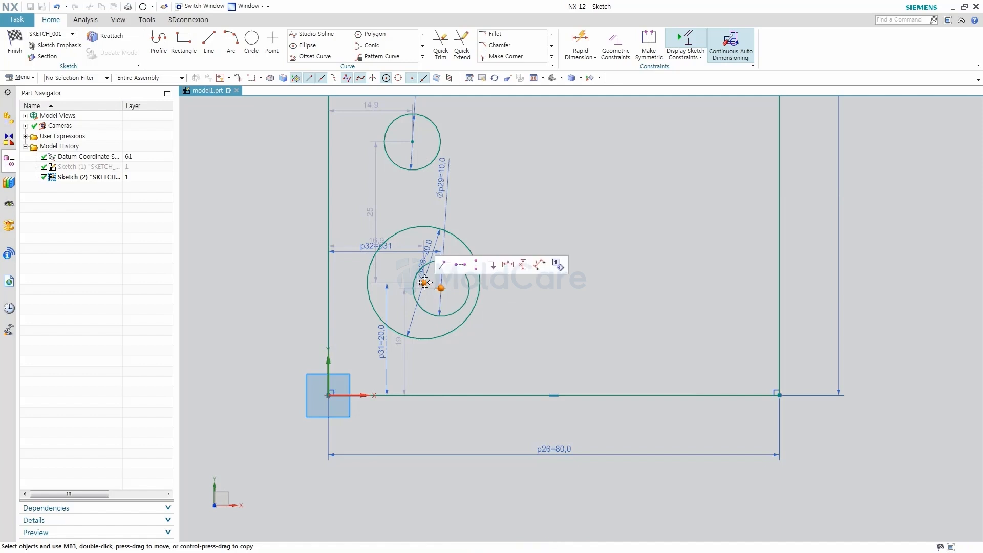
{"action": "left_click", "coordinate": [444, 265]}
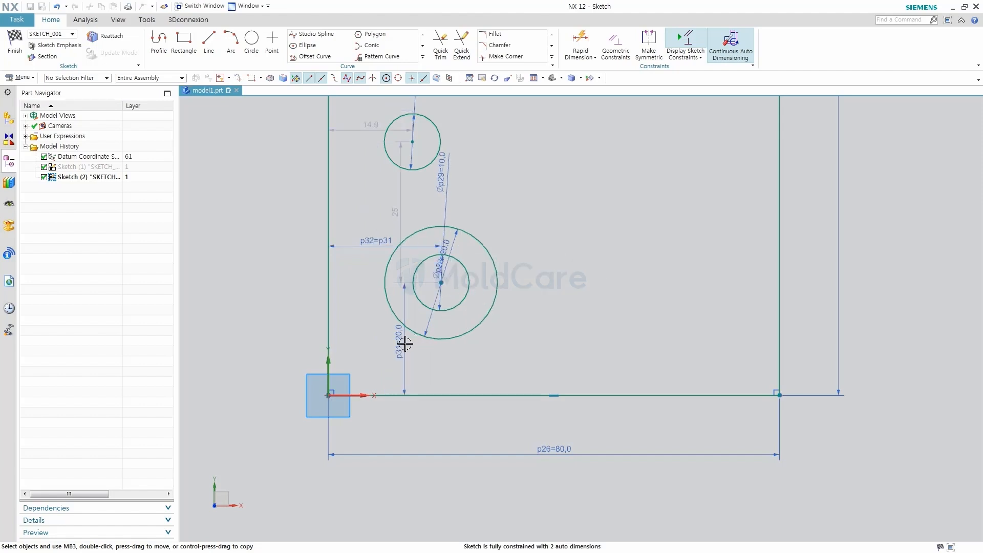
Reposition the concentric circles' location dimensions, placing the vertical one to their right and the horizontal one below their centre.
{"action": "left_click_drag", "start_coordinate": [404, 344], "coordinate": [512, 344]}
{"action": "left_click_drag", "start_coordinate": [376, 244], "coordinate": [369, 323]}
{"action": "left_click_drag", "start_coordinate": [506, 330], "coordinate": [498, 331]}
{"action": "scroll", "coordinate": [487, 307], "scroll_direction": "up", "scroll_amount": 1}
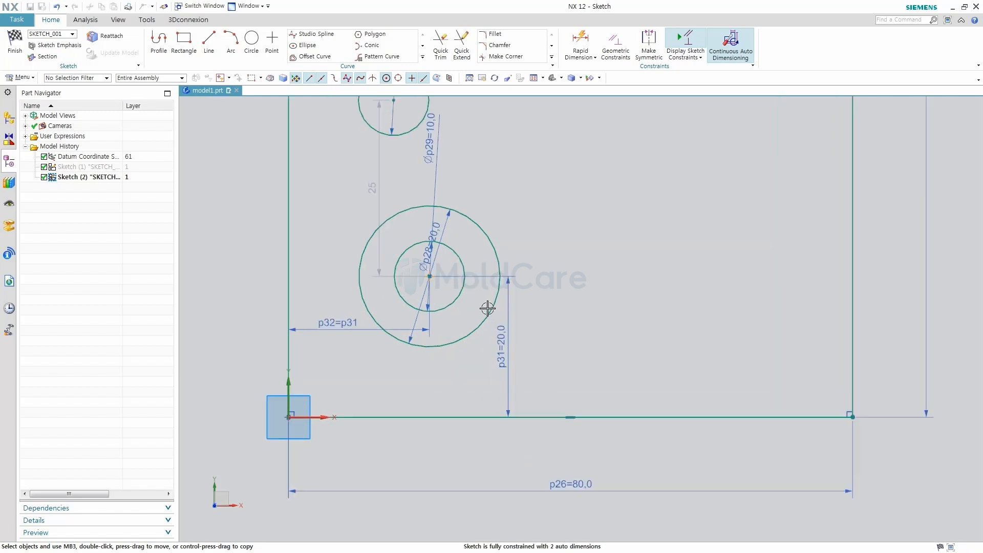
Apply a Vertical Alignment constraint between the upper circle's centre and the concentric circles' centre.
{"action": "scroll", "coordinate": [487, 307], "scroll_direction": "down", "scroll_amount": 2}
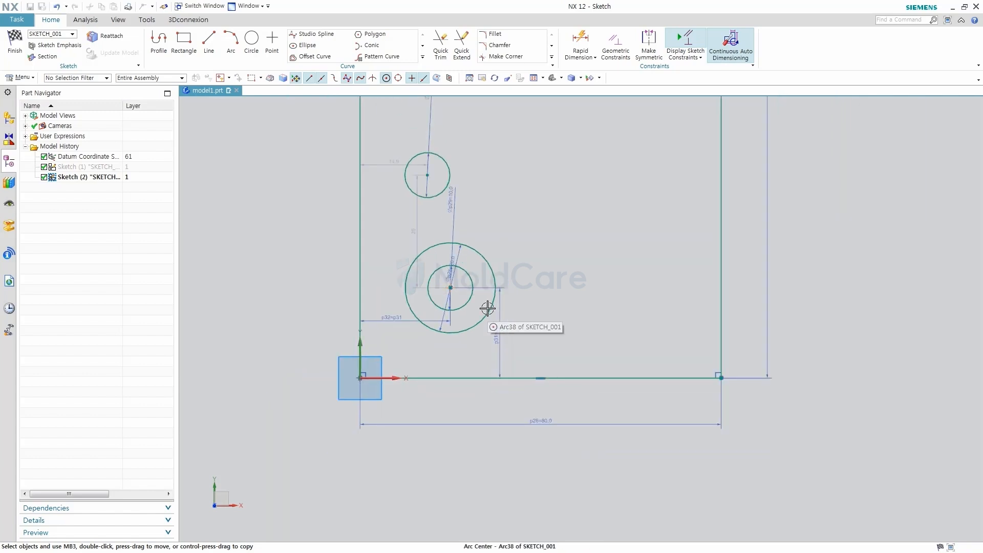
{"action": "left_click", "coordinate": [451, 287]}
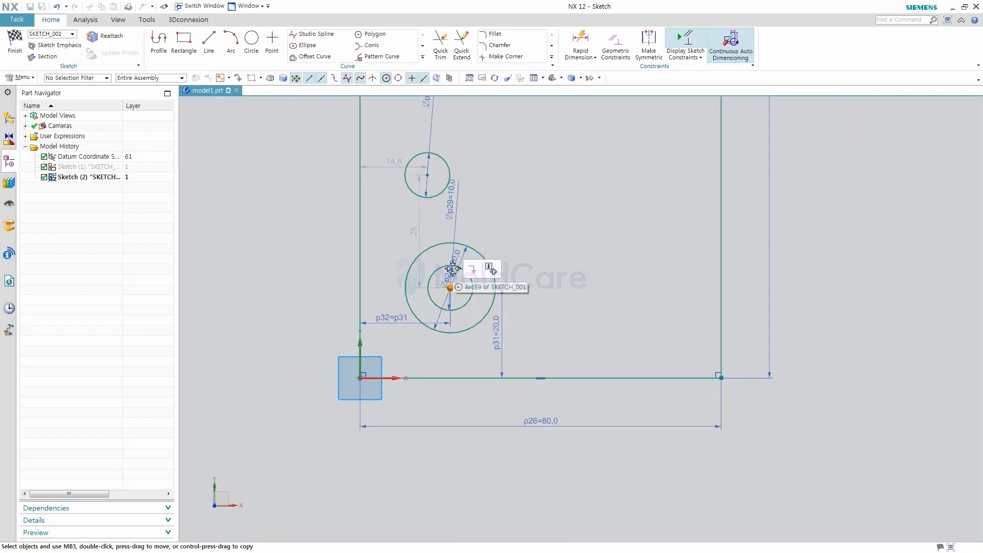
{"action": "left_click", "coordinate": [428, 176]}
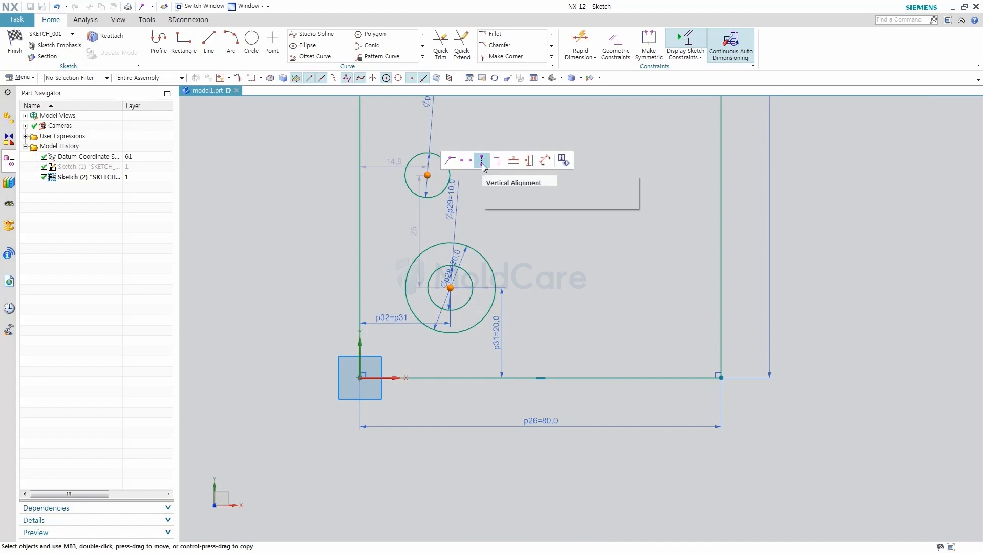
{"action": "left_click", "coordinate": [482, 160]}
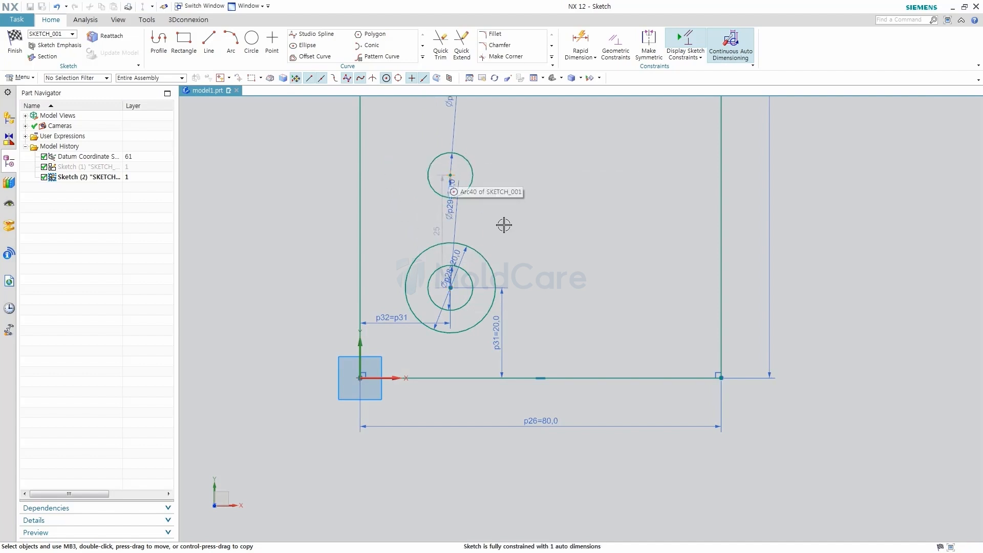
Dimension the upper circle's centre 40 mm above the rectangle's bottom edge with Rapid Dimension, placing the dimension left of the rectangle.
{"action": "key", "text": "d"}
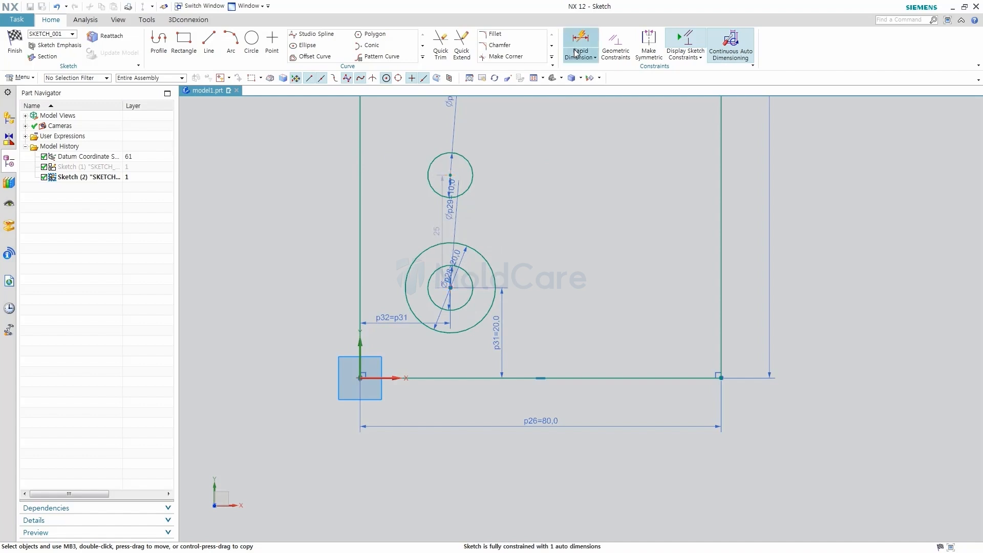
{"action": "left_click", "coordinate": [439, 378]}
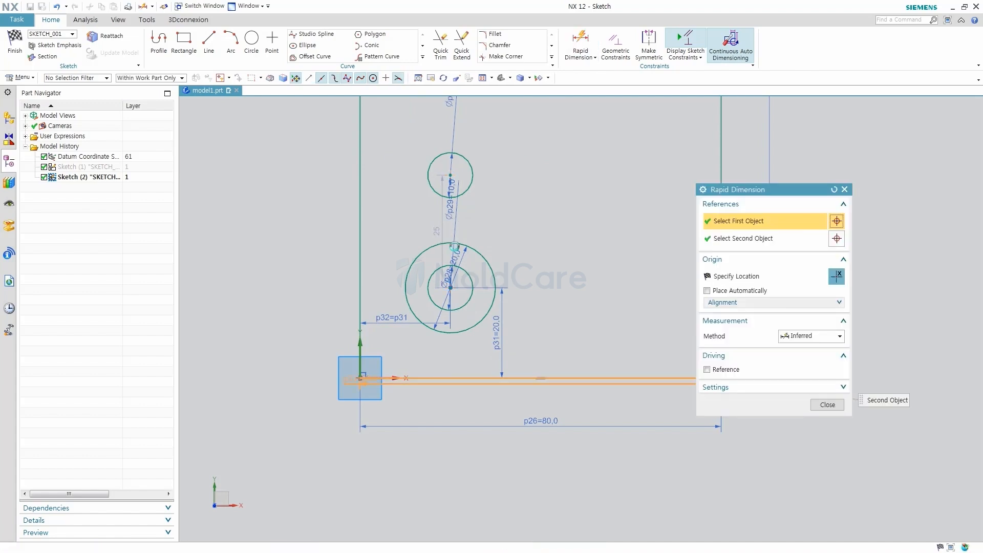
{"action": "left_click", "coordinate": [452, 174]}
{"action": "left_click", "coordinate": [451, 174]}
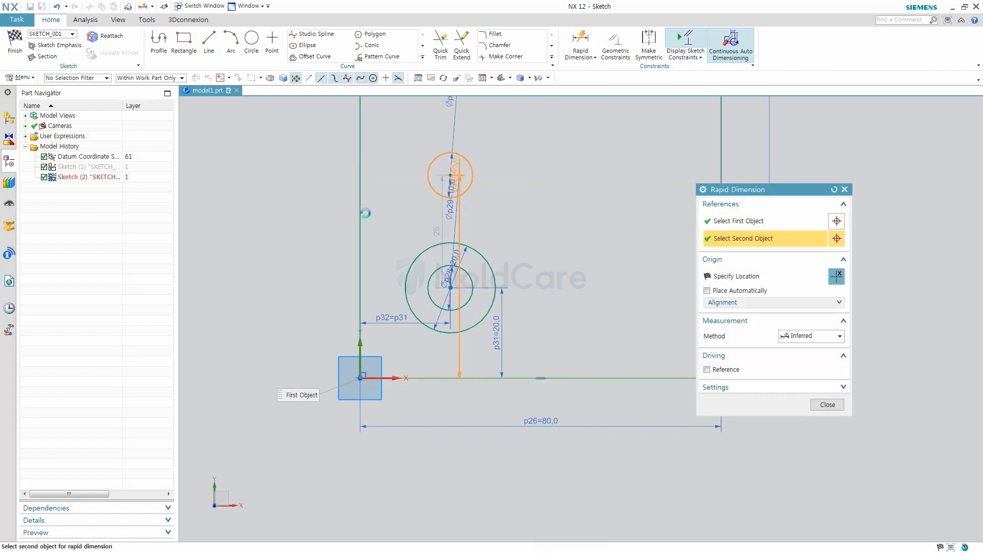
{"action": "left_click", "coordinate": [284, 265]}
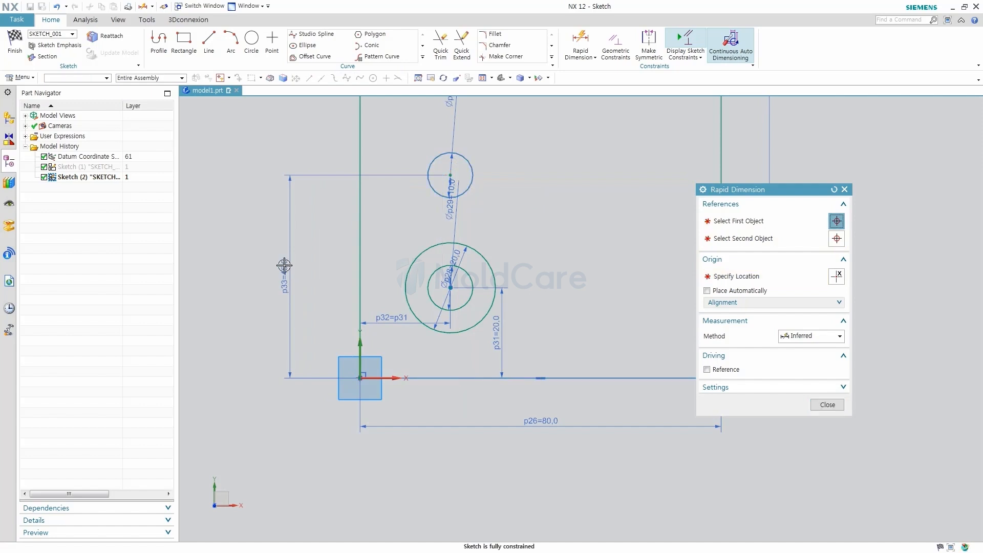
{"action": "type", "text": "40"}
{"action": "key", "text": "Return"}
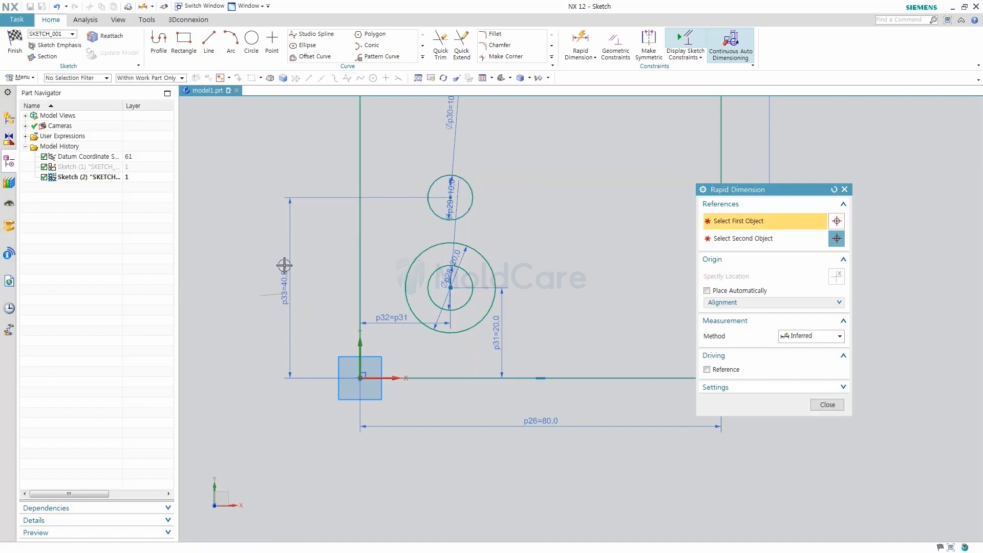
{"action": "key", "text": "Escape"}
Start a Pattern Curve on the 20 mm circle and its concentric 10 mm circle, with the layout set to Linear.
{"action": "scroll", "coordinate": [533, 268], "scroll_direction": "down", "scroll_amount": 5}
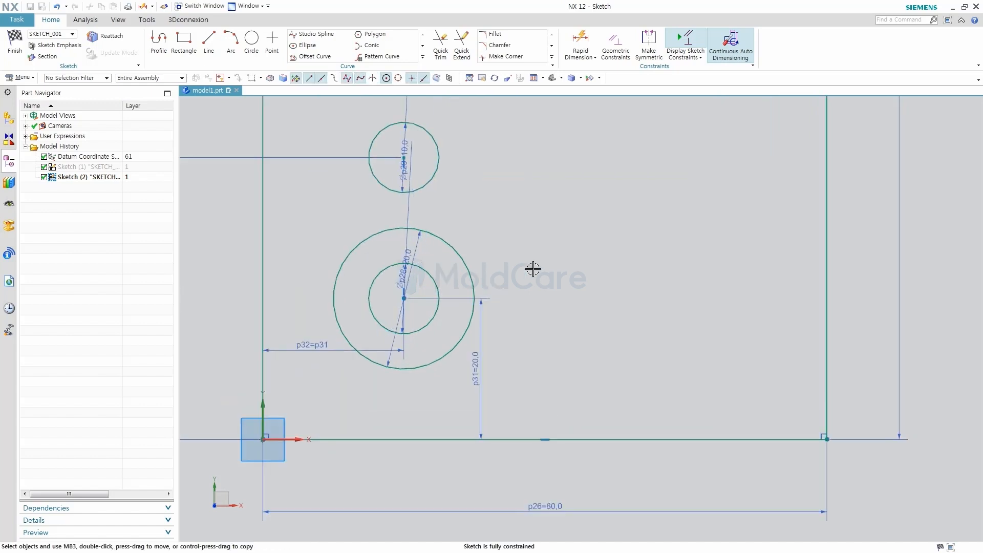
{"action": "middle_click_drag", "start_coordinate": [539, 220], "coordinate": [479, 343], "text": "shift"}
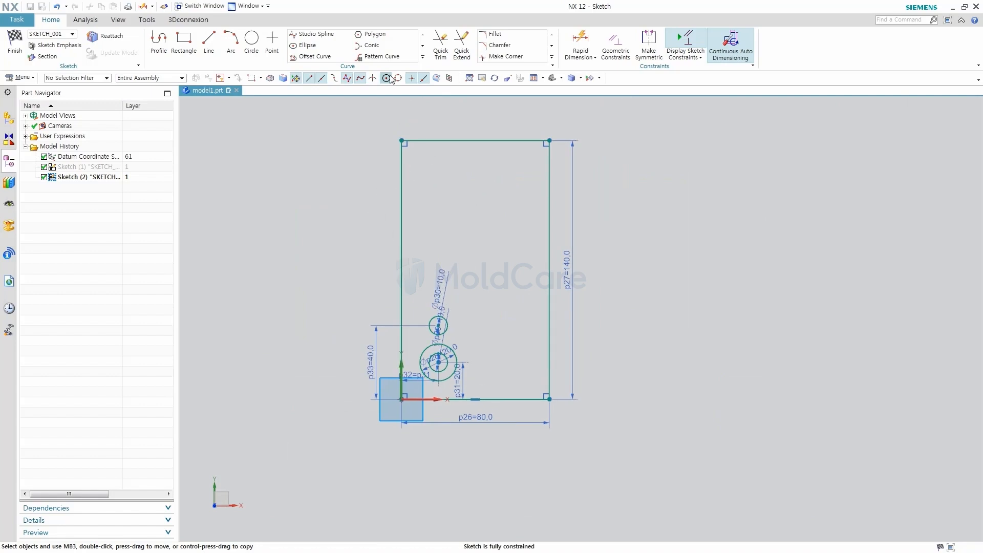
{"action": "left_click", "coordinate": [382, 56]}
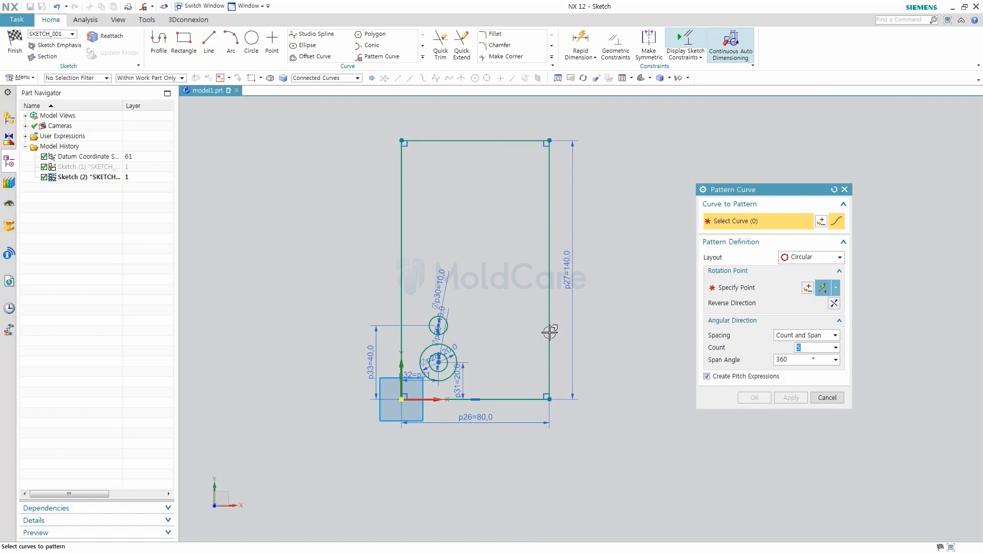
{"action": "scroll", "coordinate": [461, 343], "scroll_direction": "up", "scroll_amount": 3}
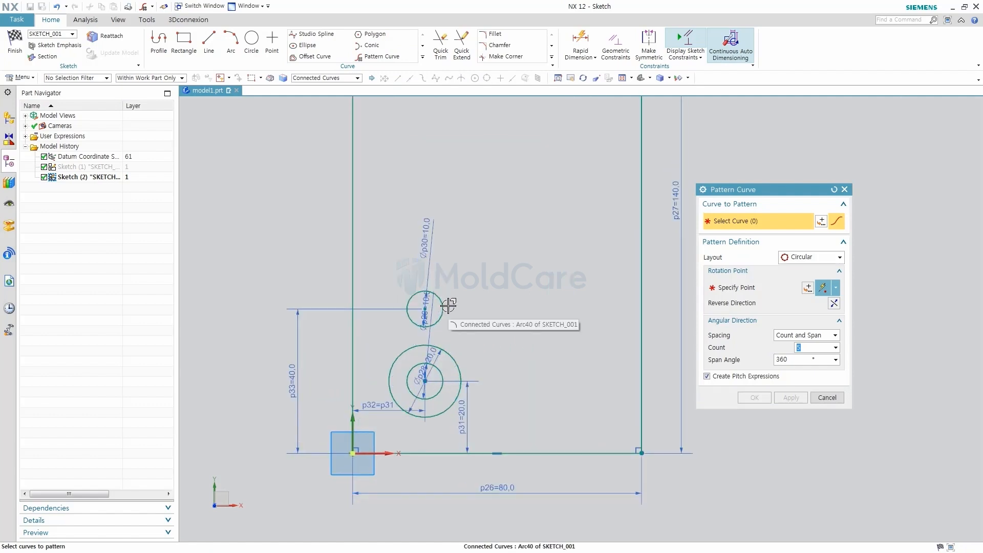
{"action": "left_click_drag", "start_coordinate": [375, 333], "coordinate": [484, 425]}
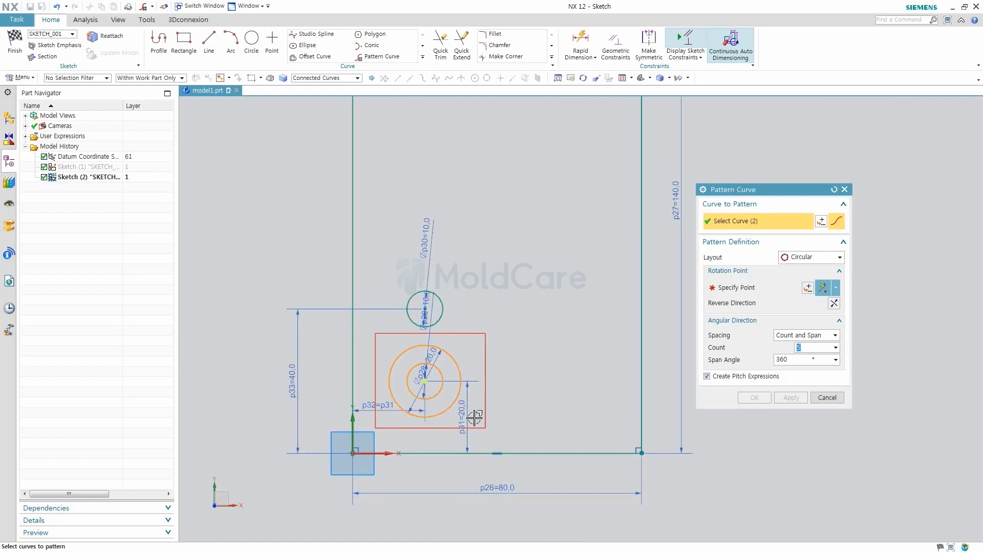
{"action": "scroll", "coordinate": [531, 351], "scroll_direction": "down", "scroll_amount": 1}
{"action": "left_click", "coordinate": [810, 257]}
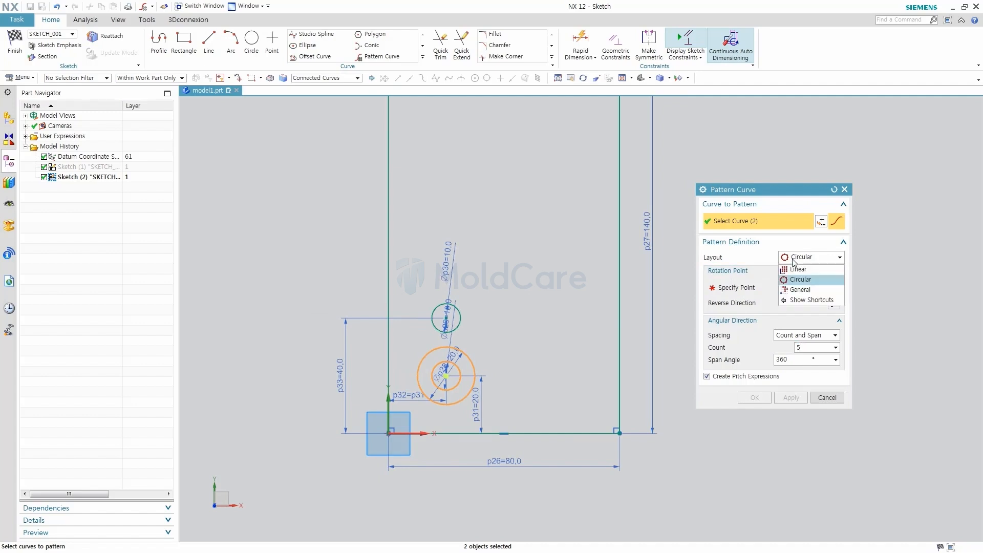
{"action": "left_click", "coordinate": [800, 267]}
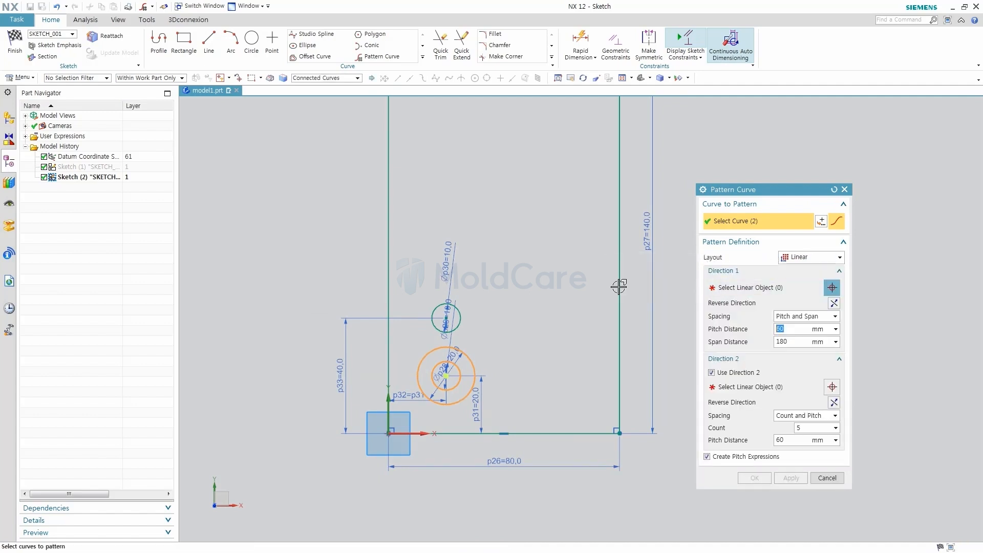
Set the rectangle's left edge as the concentric-circle pattern's Direction 1, reversed to point upward, keeping only the two circles as curves to pattern.
{"action": "left_click", "coordinate": [389, 258]}
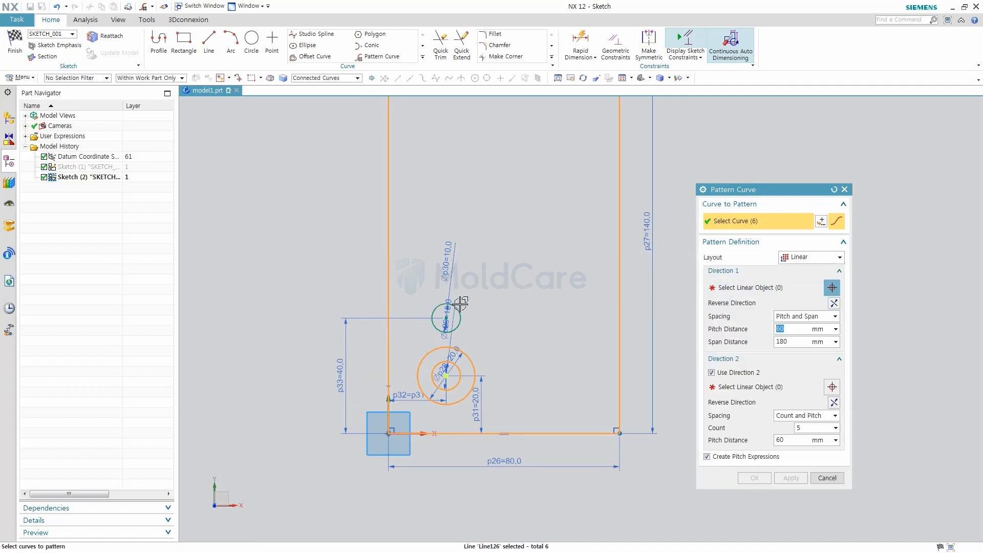
{"action": "left_click", "coordinate": [390, 255], "text": "shift"}
{"action": "left_click", "coordinate": [736, 288]}
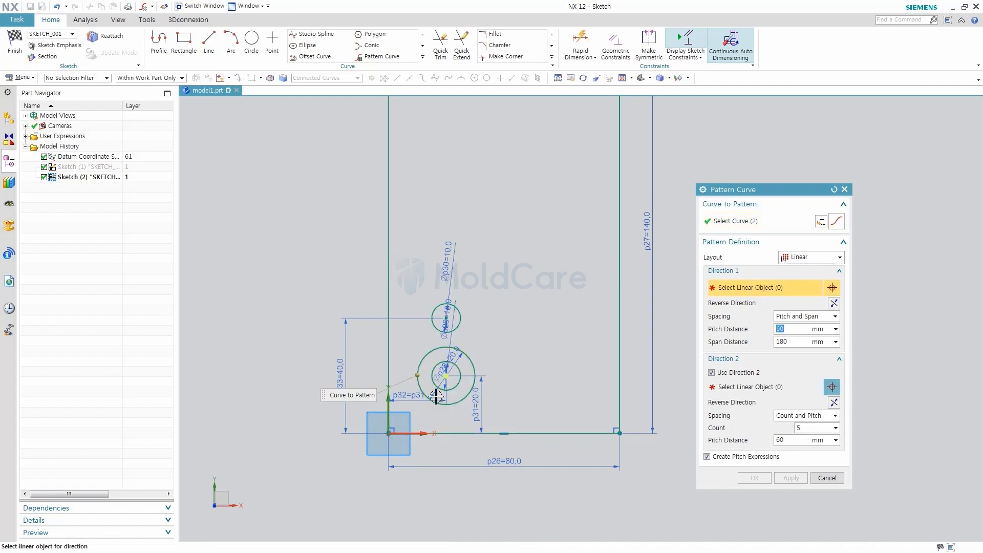
{"action": "left_click", "coordinate": [390, 400]}
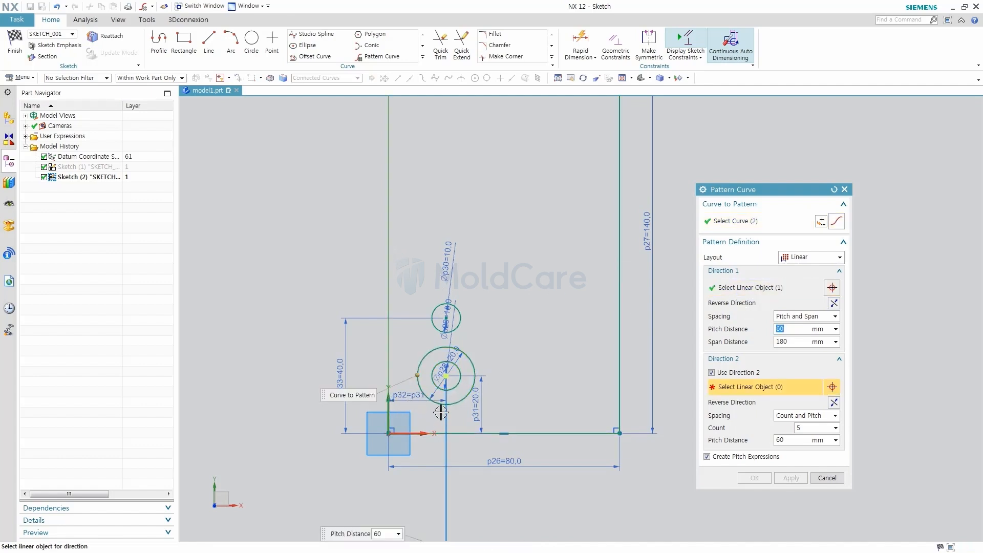
{"action": "scroll", "coordinate": [441, 411], "scroll_direction": "down", "scroll_amount": 2}
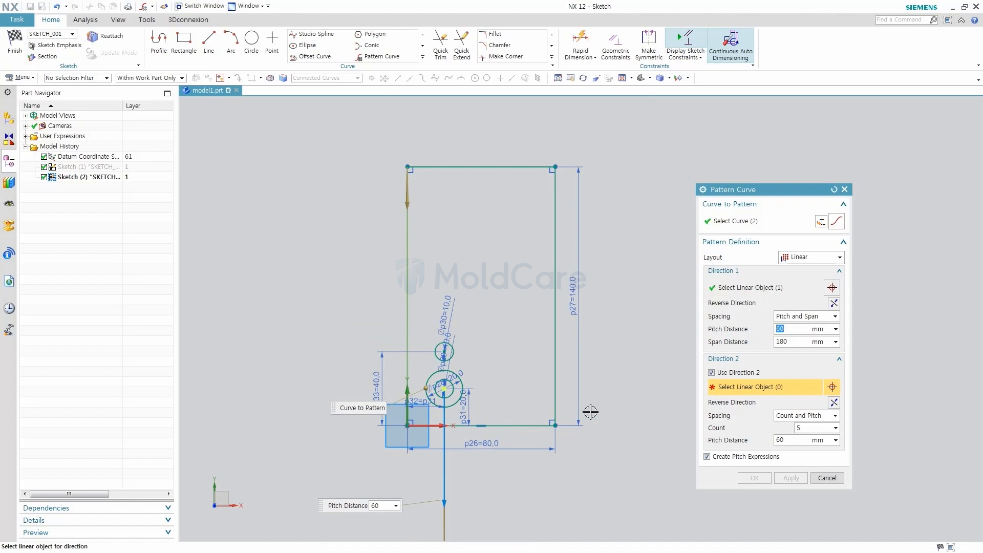
{"action": "left_click", "coordinate": [834, 305]}
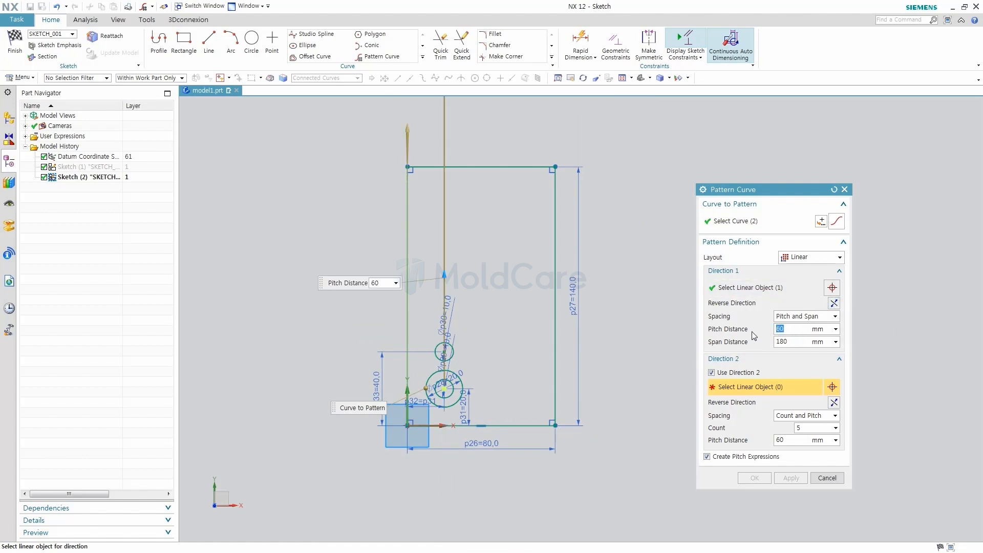
Set the pattern's Direction 1 spacing to Count and Pitch, with a count of 2 and a pitch distance of 100 mm.
{"action": "left_click", "coordinate": [801, 316]}
{"action": "left_click", "coordinate": [796, 328]}
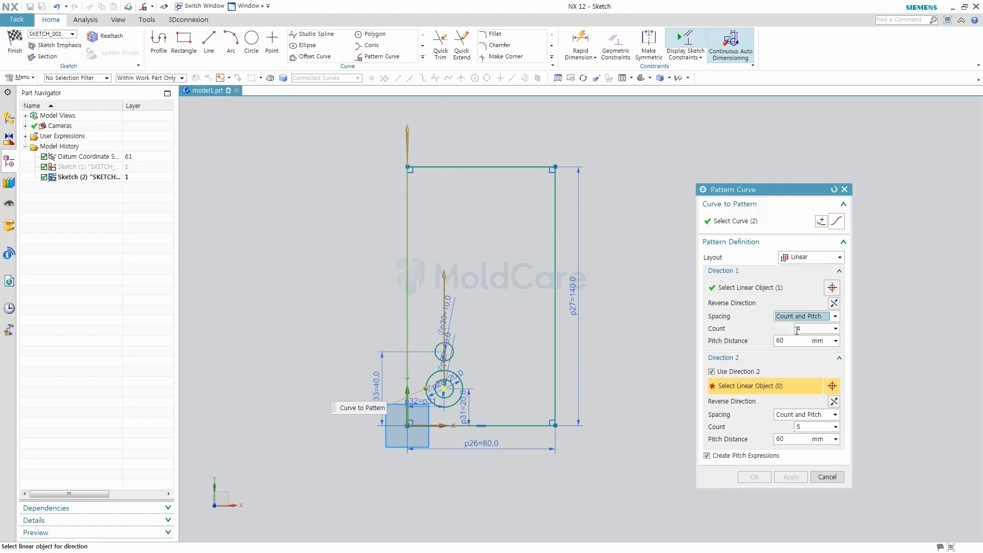
{"action": "double_click", "coordinate": [797, 329]}
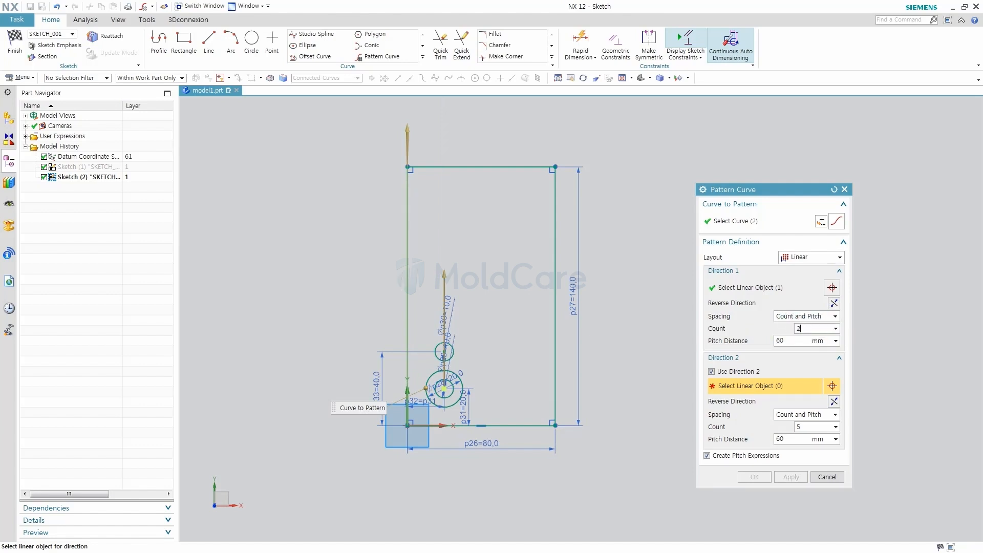
{"action": "double_click", "coordinate": [787, 339]}
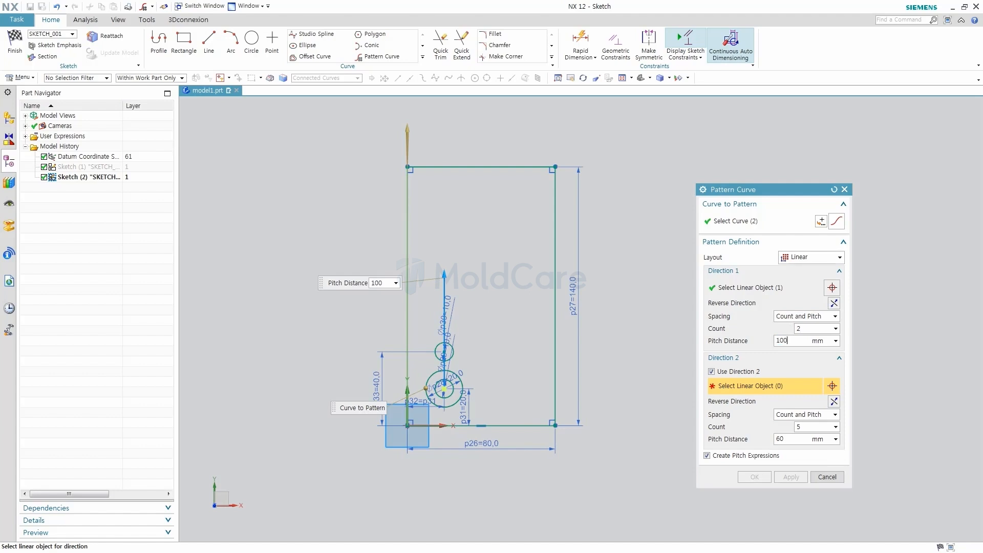
{"action": "key", "text": "Return"}
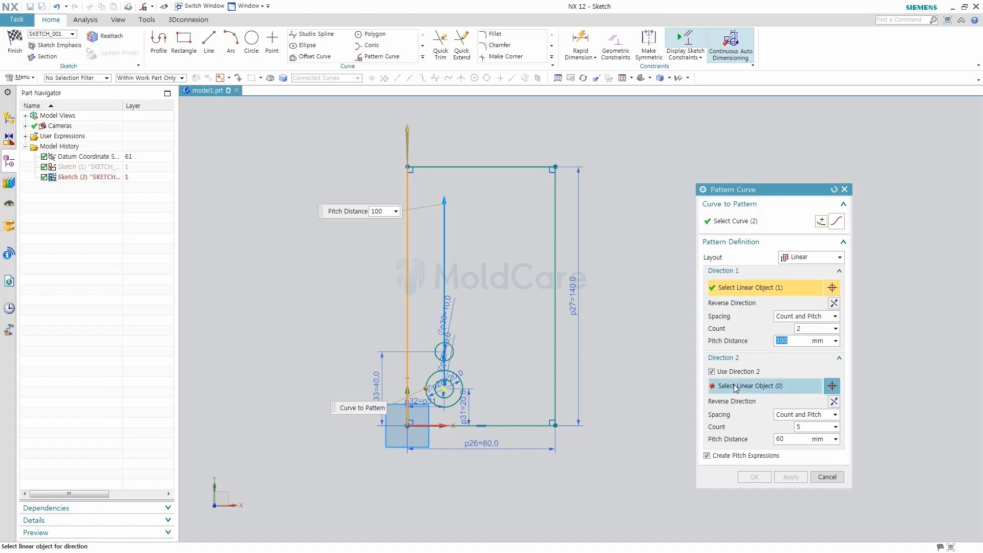
Set Direction 2 along the rectangle's bottom edge with a count of 2 and a 40 mm pitch, and apply the concentric-circle pattern.
{"action": "left_click", "coordinate": [439, 425]}
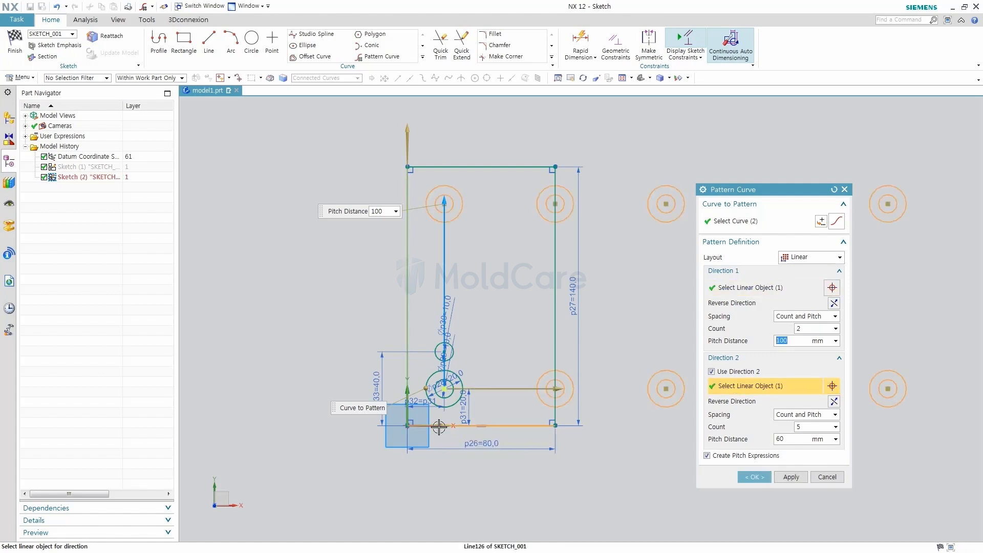
{"action": "left_click", "coordinate": [809, 426]}
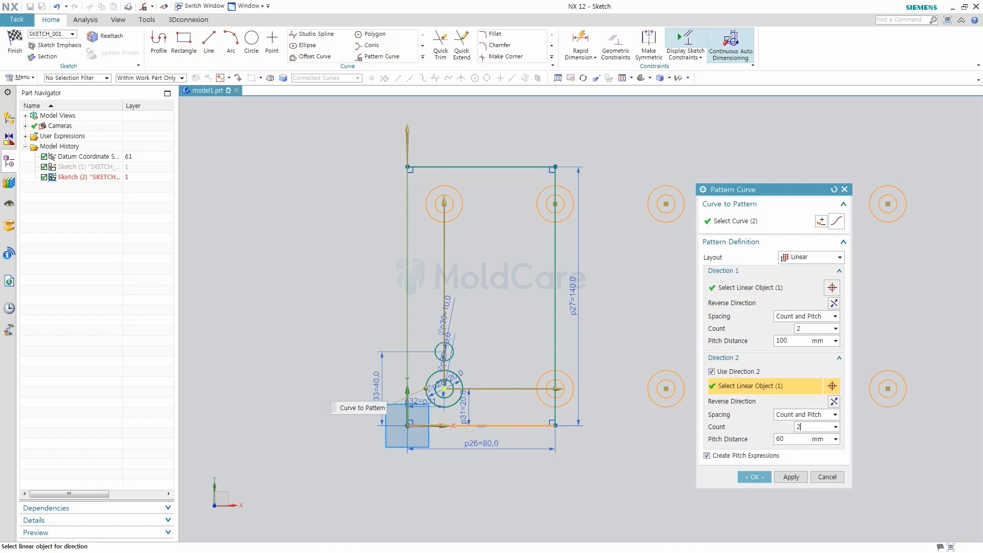
{"action": "key", "text": "Return"}
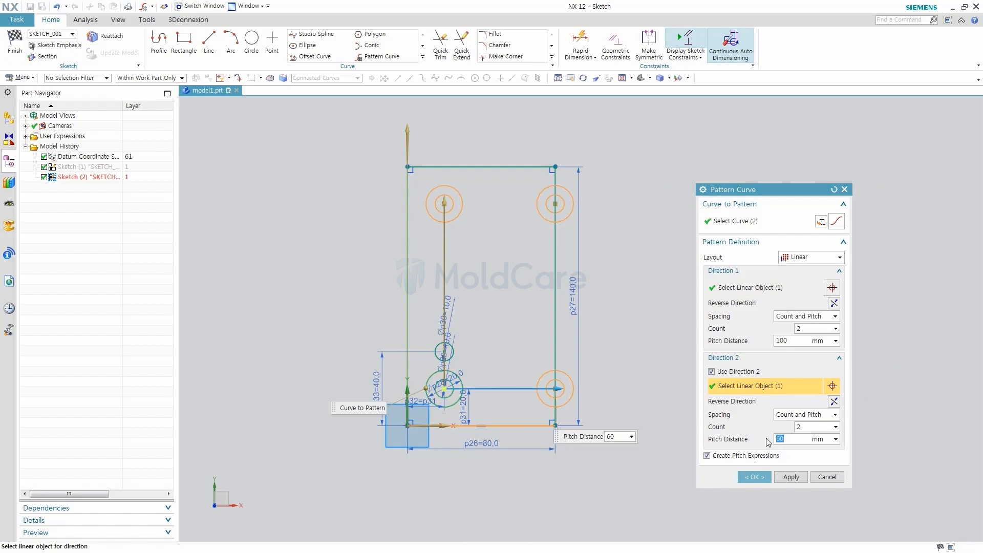
{"action": "key", "text": "Return"}
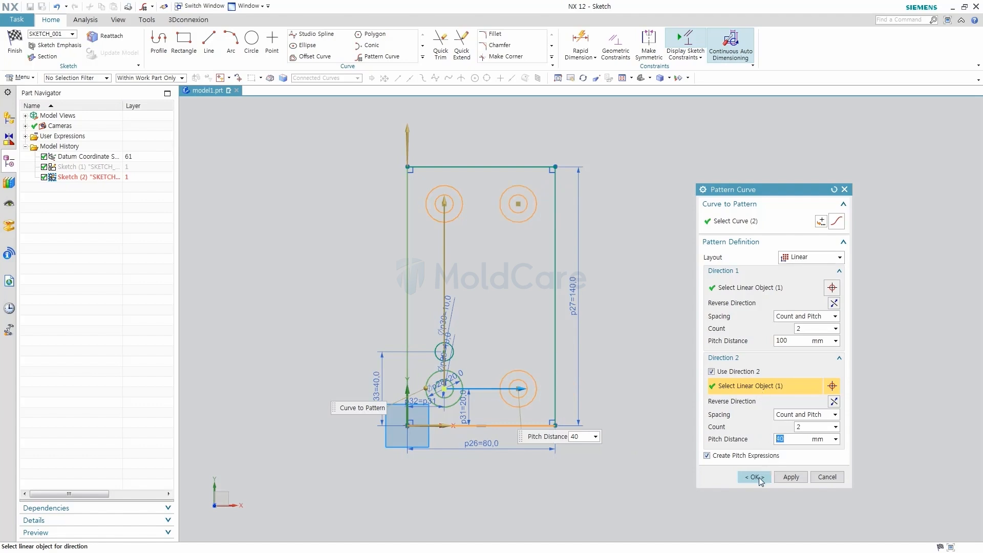
{"action": "left_click", "coordinate": [790, 477]}
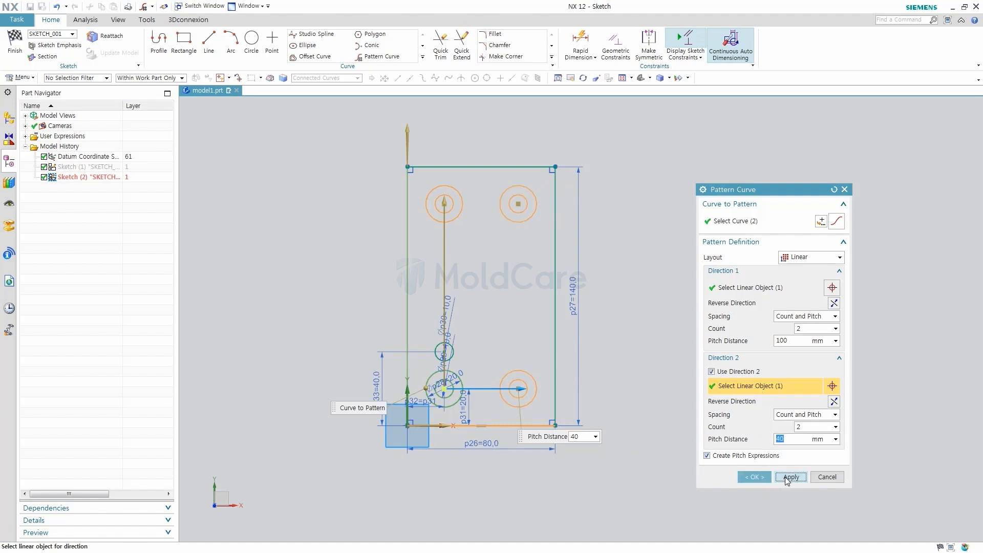
Start a linear pattern of the upper 10 mm circle along the rectangle's left edge, with a count of 3 and a 30 mm pitch.
{"action": "scroll", "coordinate": [467, 332], "scroll_direction": "up", "scroll_amount": 4}
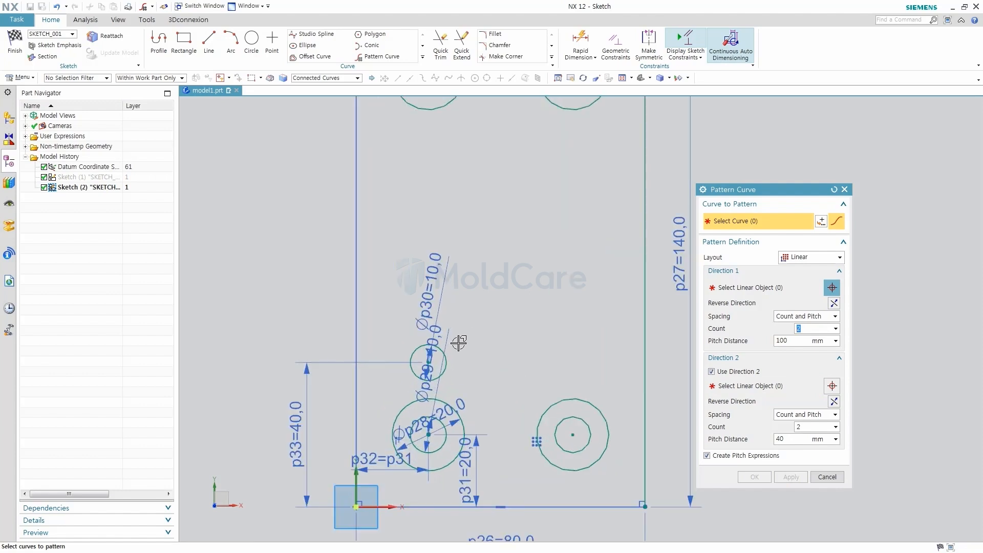
{"action": "left_click", "coordinate": [439, 351]}
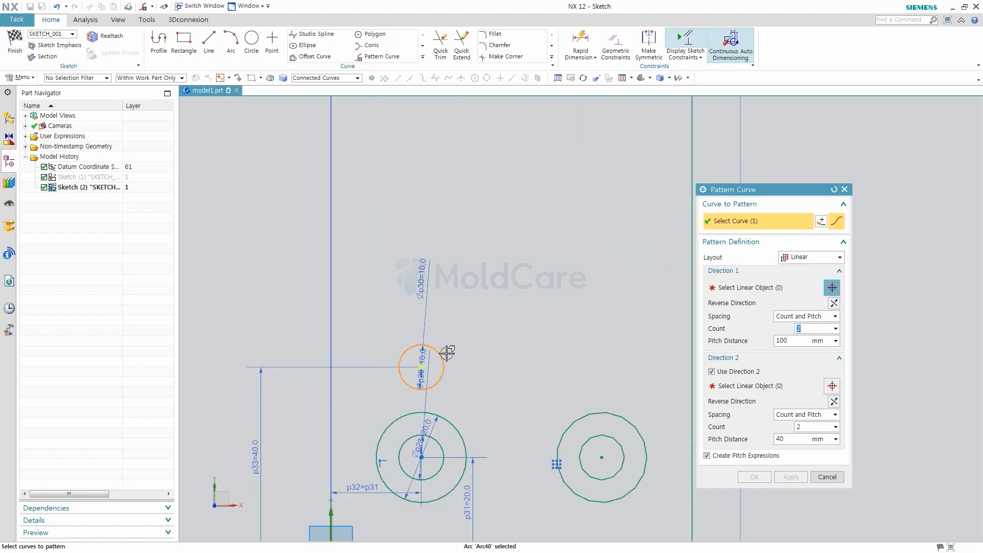
{"action": "scroll", "coordinate": [446, 352], "scroll_direction": "down", "scroll_amount": 4}
{"action": "left_click", "coordinate": [766, 289]}
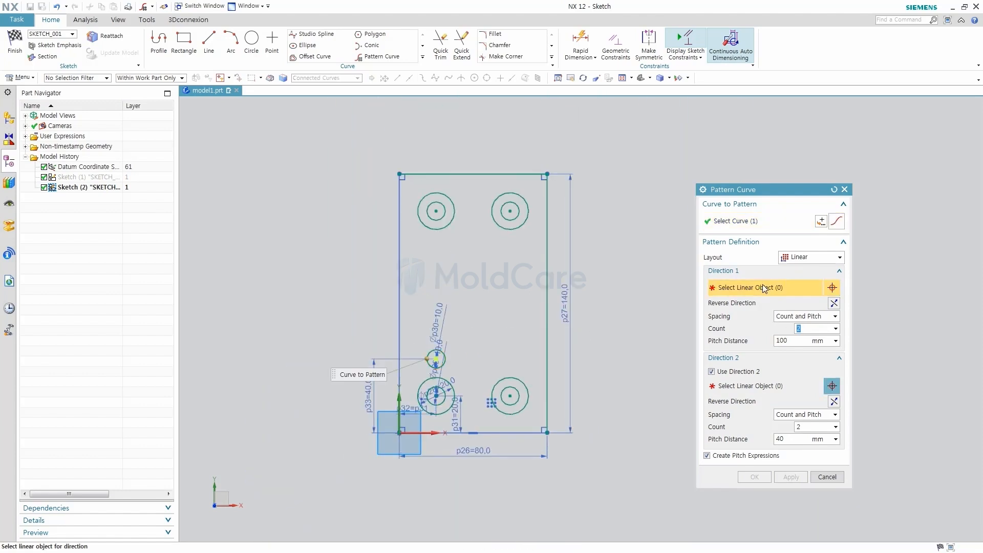
{"action": "left_click", "coordinate": [401, 401]}
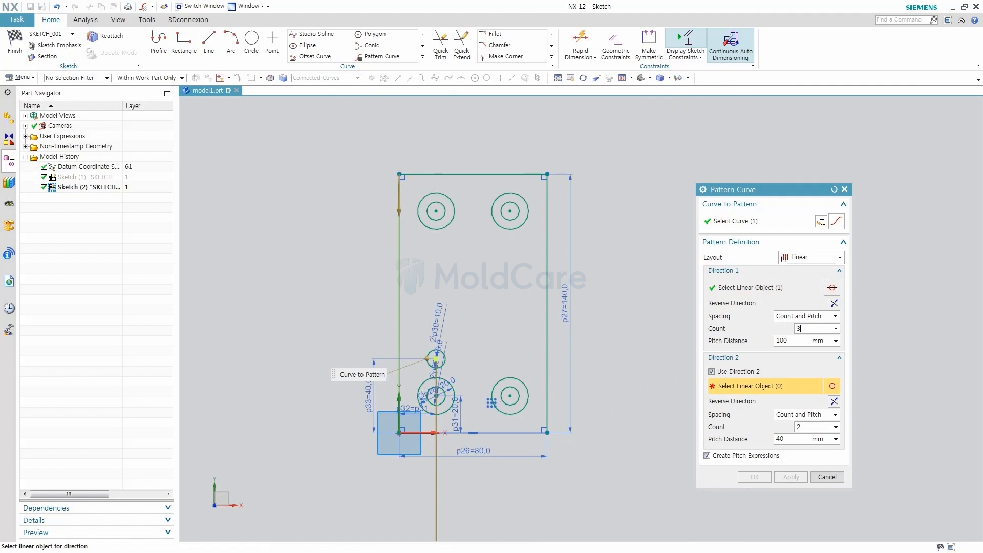
{"action": "left_click_drag", "start_coordinate": [793, 342], "coordinate": [770, 342]}
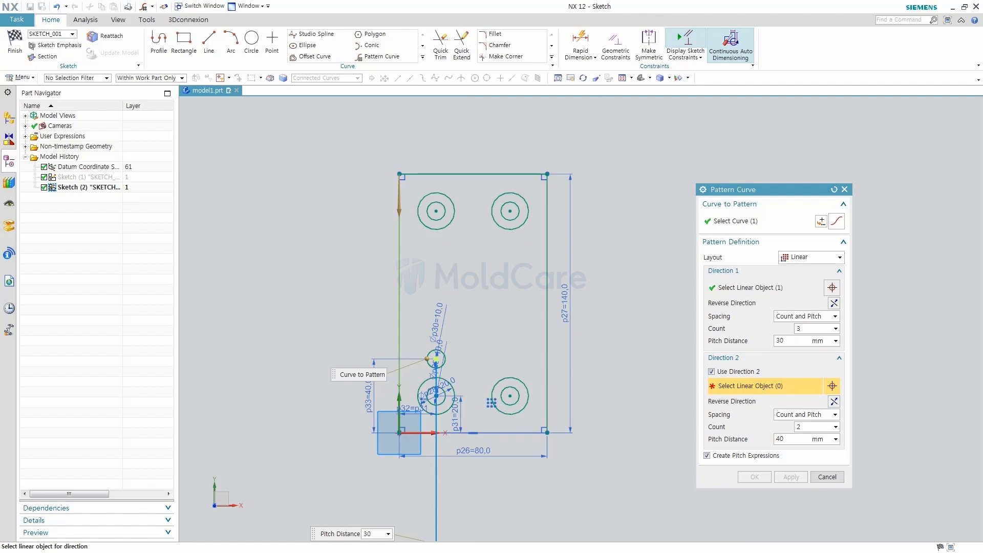
{"action": "key", "text": "Tab"}
{"action": "key", "text": "Tab"}
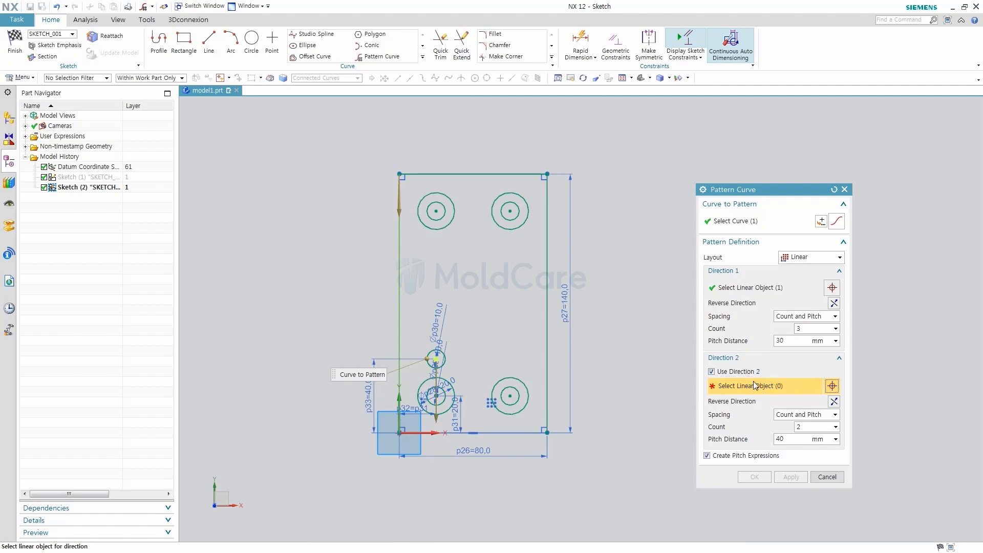
Complete the small-circle pattern with the rectangle's bottom edge as Direction 2 and Direction 1 reversed to point upward.
{"action": "left_click", "coordinate": [434, 432]}
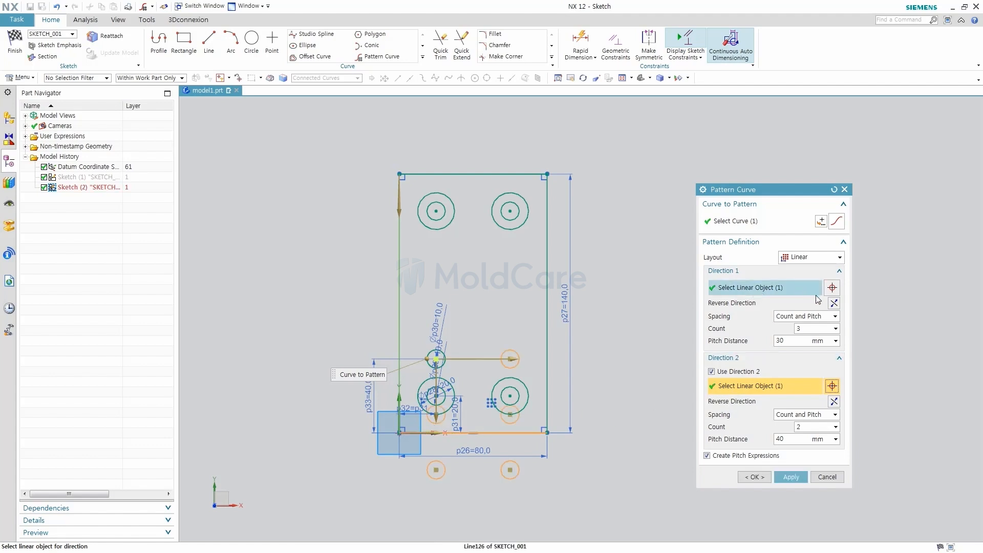
{"action": "left_click", "coordinate": [834, 304]}
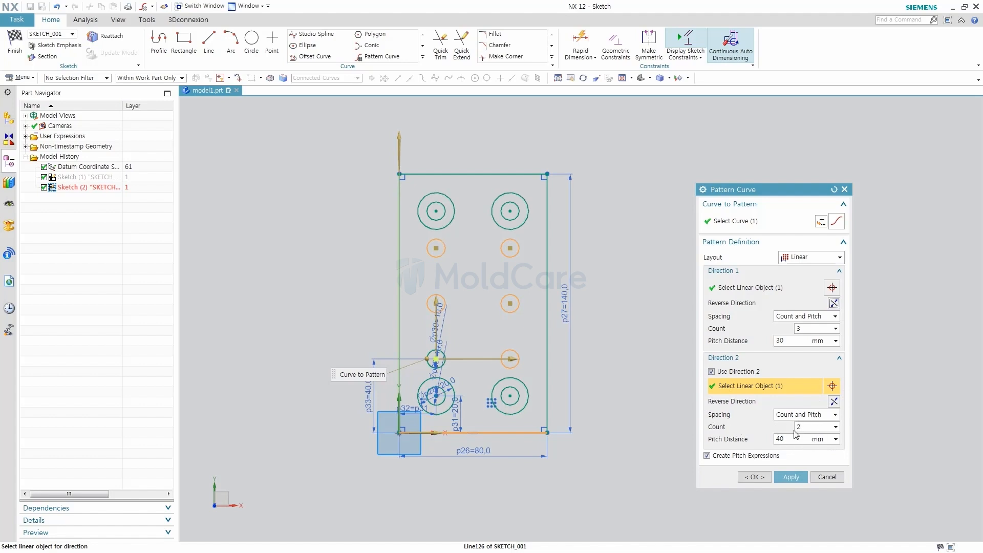
{"action": "left_click", "coordinate": [754, 477]}
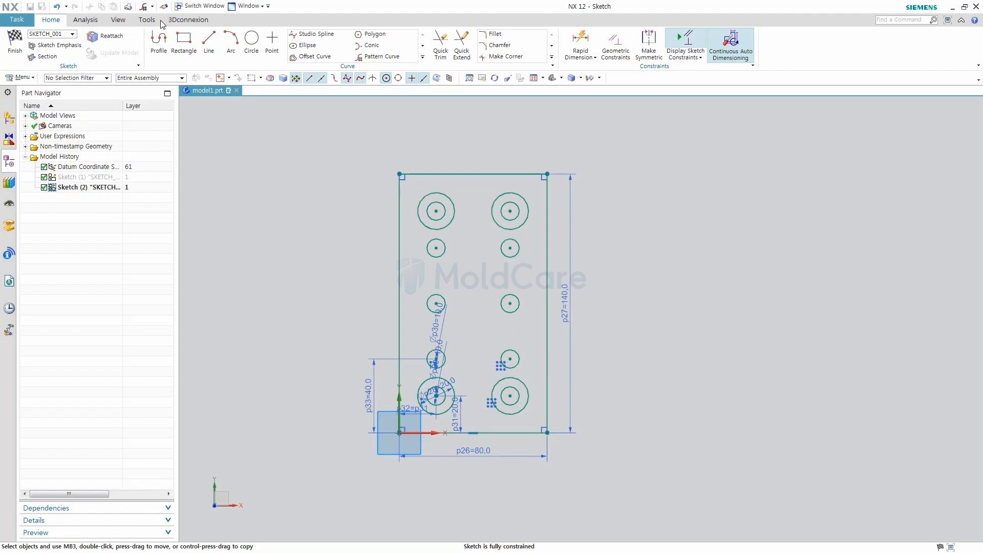
Undo both linear circle patterns.
{"action": "left_click", "coordinate": [59, 7]}
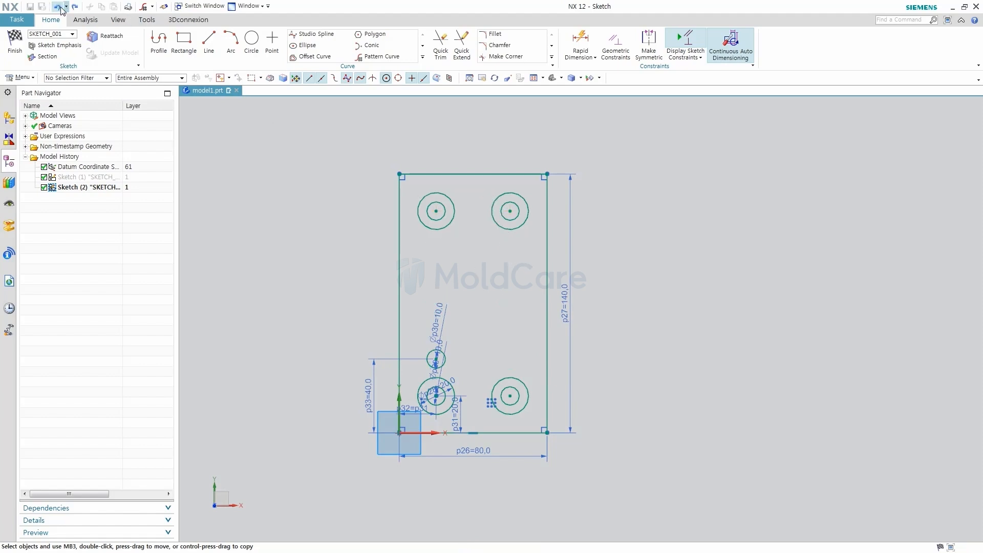
{"action": "left_click", "coordinate": [58, 7]}
{"action": "scroll", "coordinate": [451, 343], "scroll_direction": "up", "scroll_amount": 1}
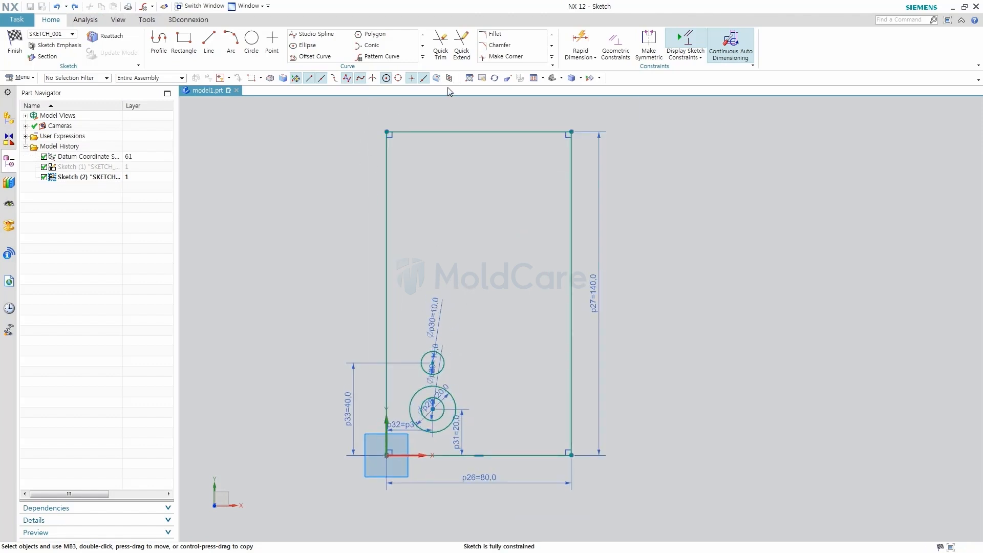
Draw a horizontal line across the rectangle from the midpoint of its left edge to its right edge.
{"action": "left_click", "coordinate": [209, 41]}
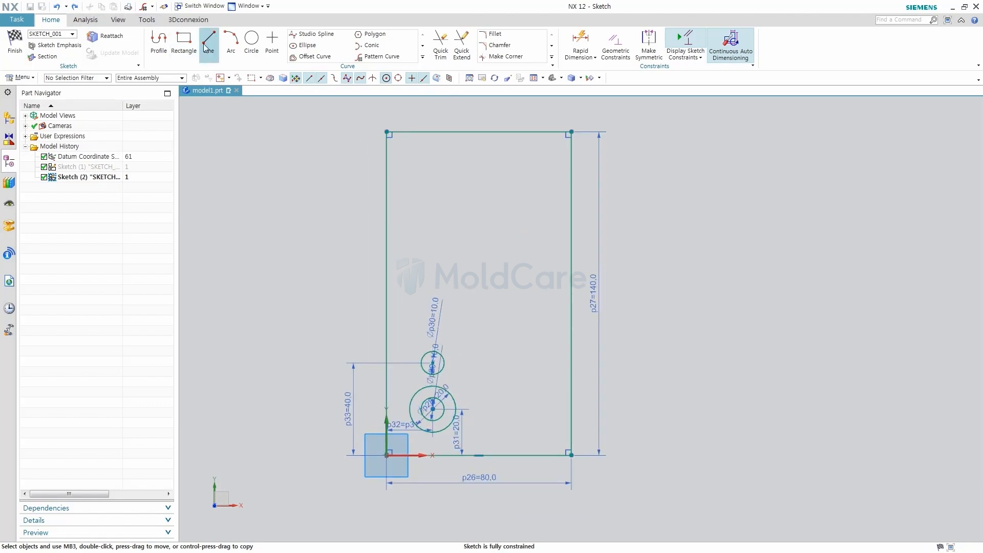
{"action": "left_click", "coordinate": [386, 293]}
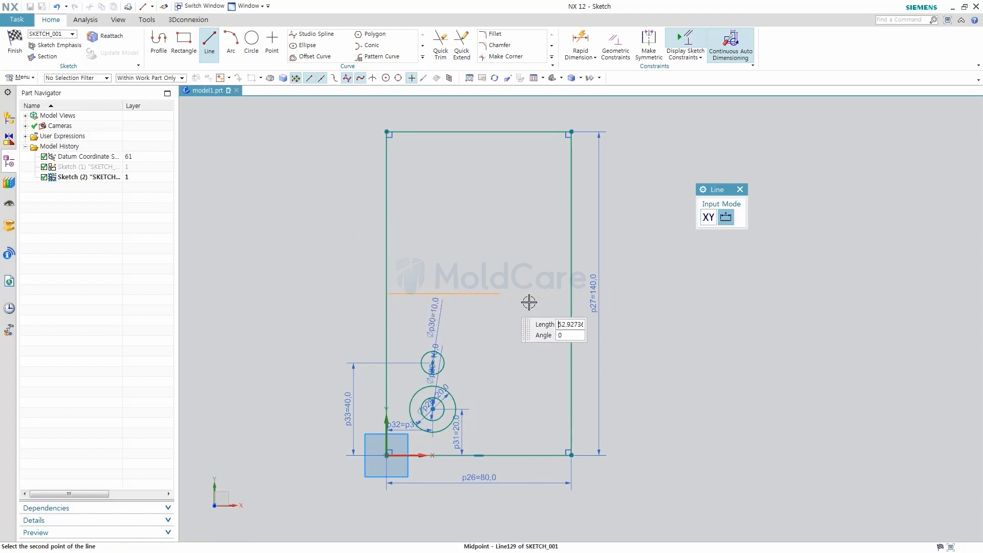
{"action": "left_click", "coordinate": [568, 294]}
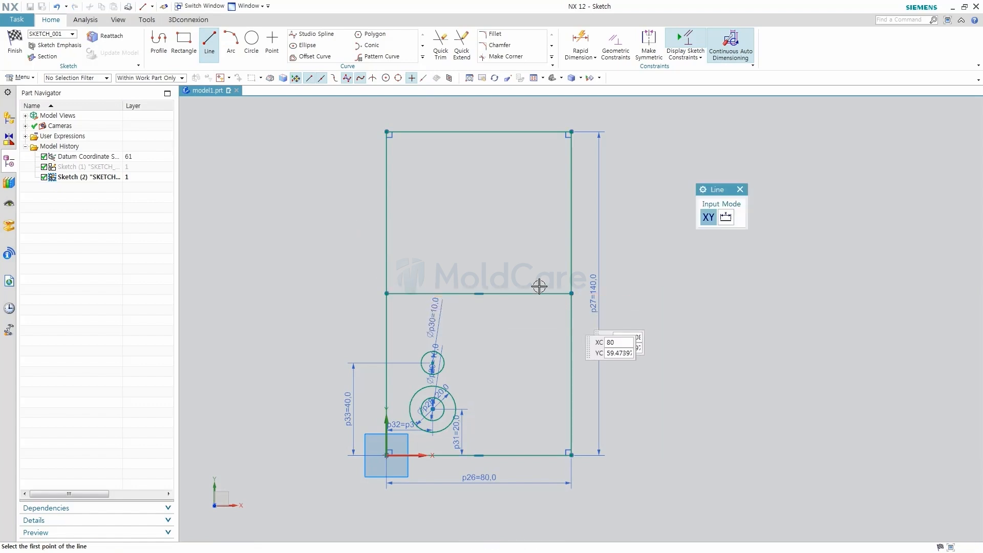
Draw a vertical line from the midpoint of the rectangle's upper edge to the midpoint of its lower edge.
{"action": "left_click", "coordinate": [479, 131]}
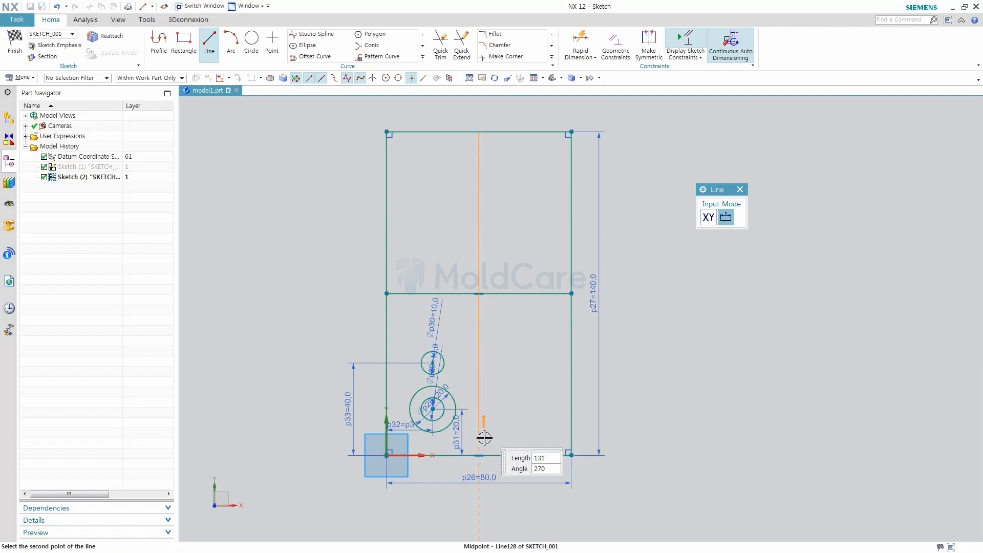
{"action": "left_click", "coordinate": [479, 455]}
{"action": "key", "text": "Escape"}
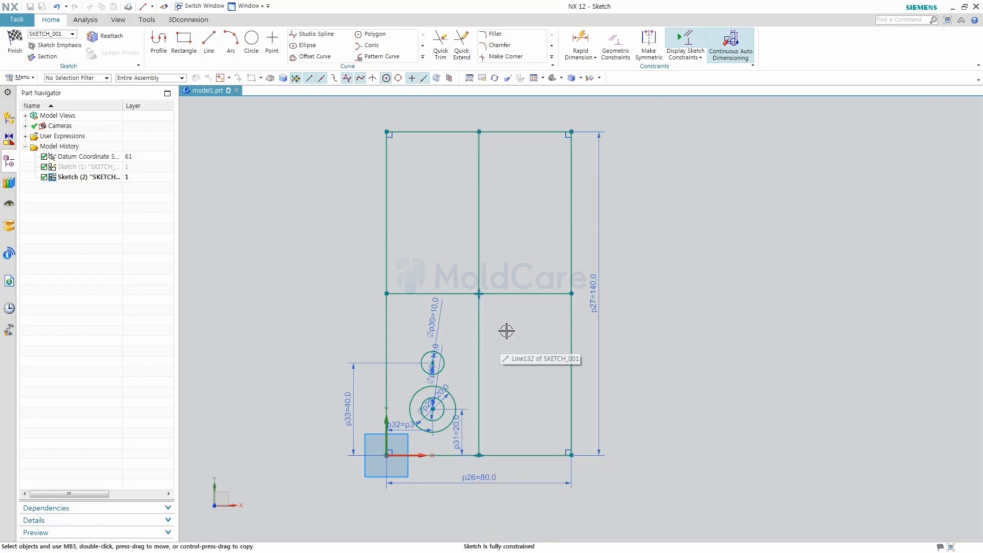
Convert the vertical and horizontal middle lines of the rectangle to reference lines.
{"action": "left_click_drag", "start_coordinate": [512, 323], "coordinate": [458, 264]}
{"action": "key", "text": "Escape"}
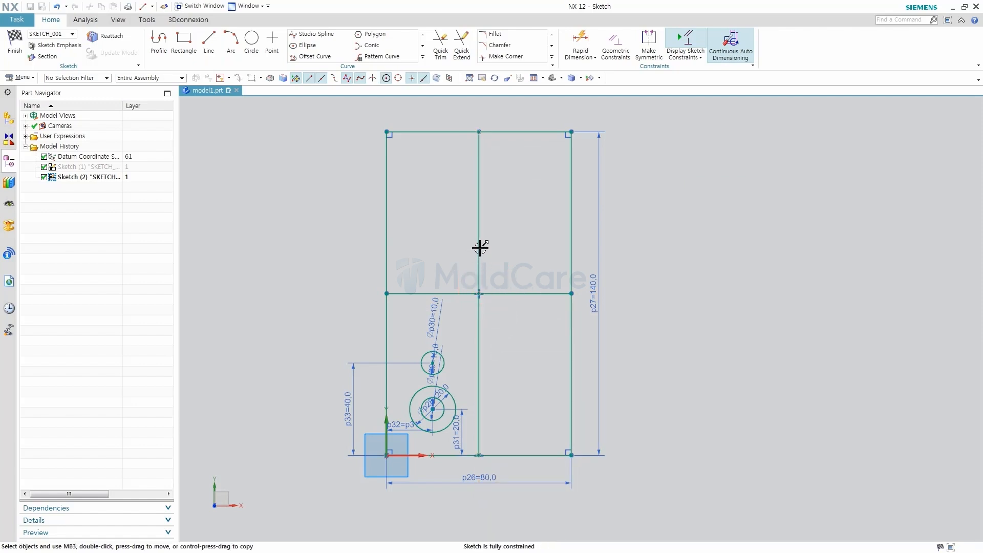
{"action": "left_click", "coordinate": [480, 247]}
{"action": "left_click", "coordinate": [511, 293]}
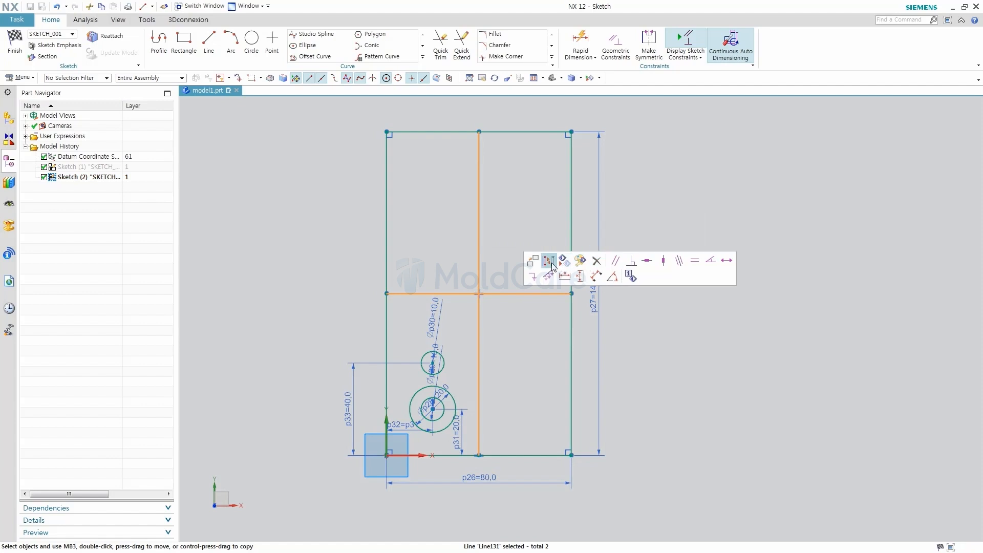
{"action": "left_click", "coordinate": [549, 262]}
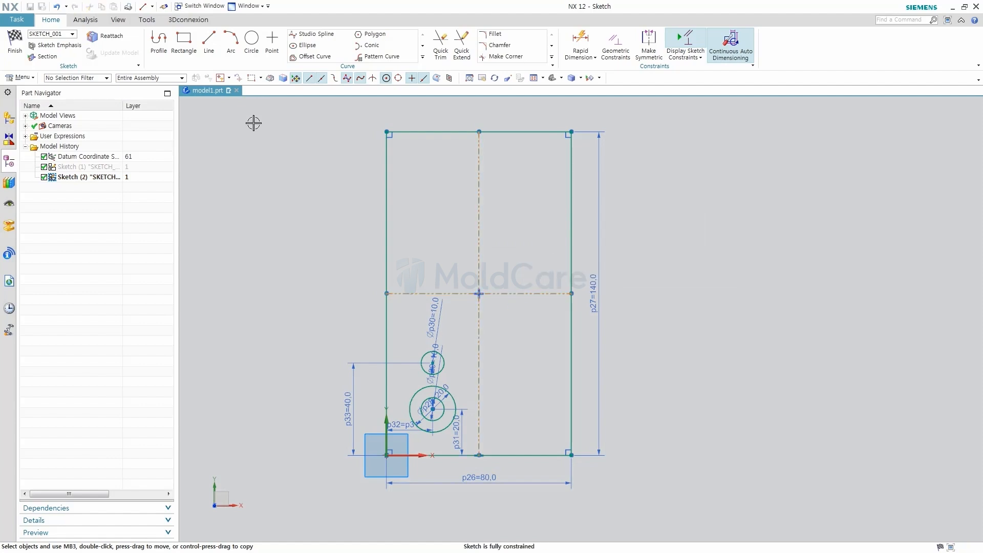
Draw a 10 mm diameter circle in the rectangle's left half, just above the horizontal reference line.
{"action": "left_click", "coordinate": [251, 41]}
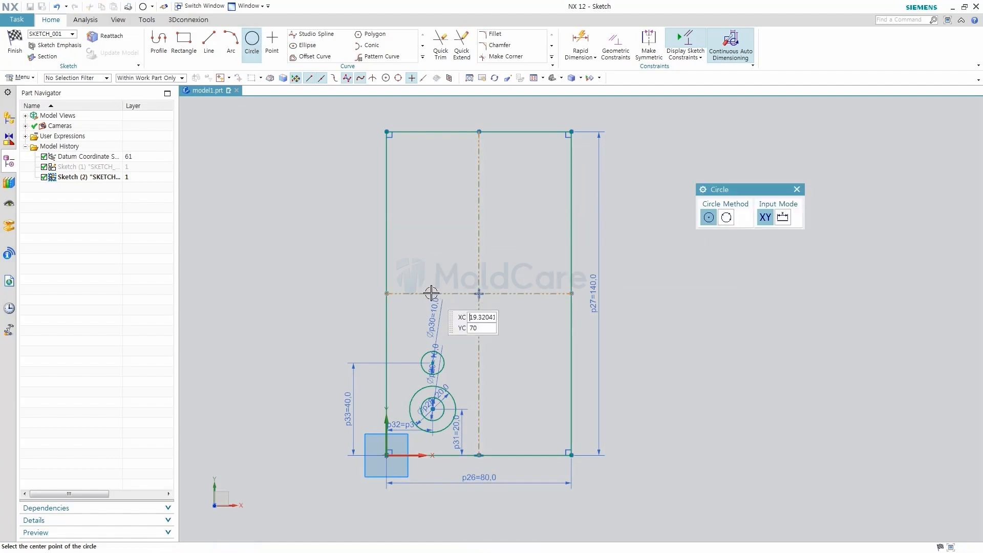
{"action": "left_click", "coordinate": [430, 276]}
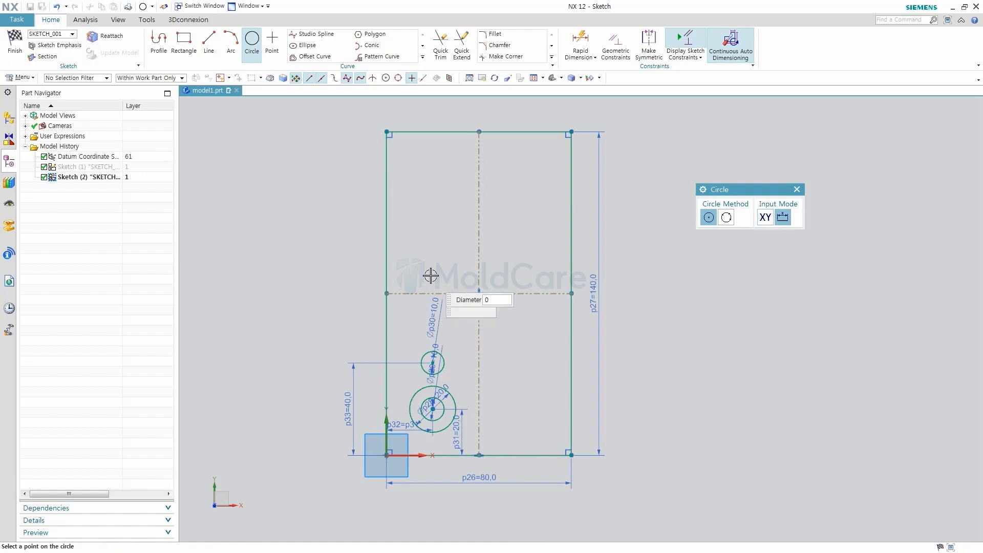
{"action": "type", "text": "10"}
{"action": "key", "text": "Return"}
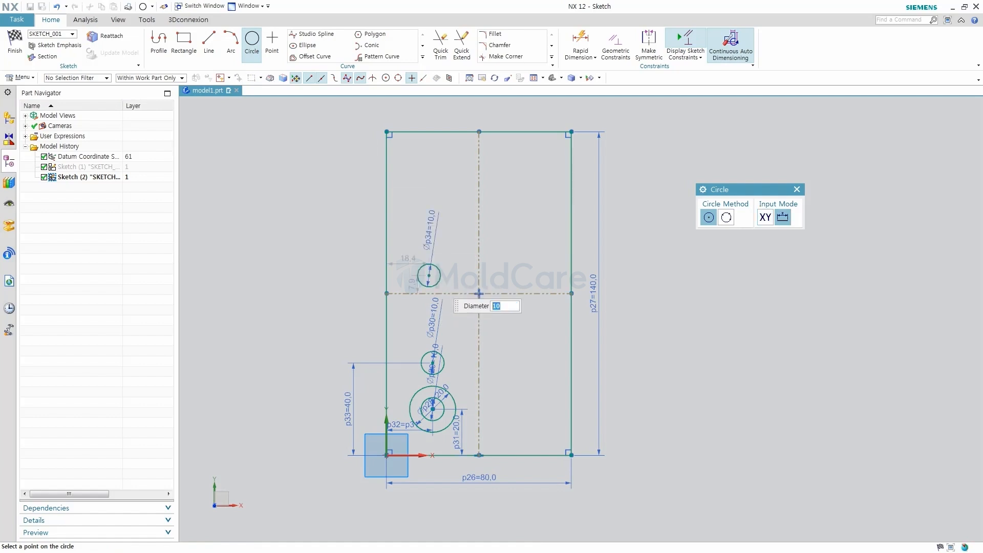
{"action": "left_click", "coordinate": [797, 189]}
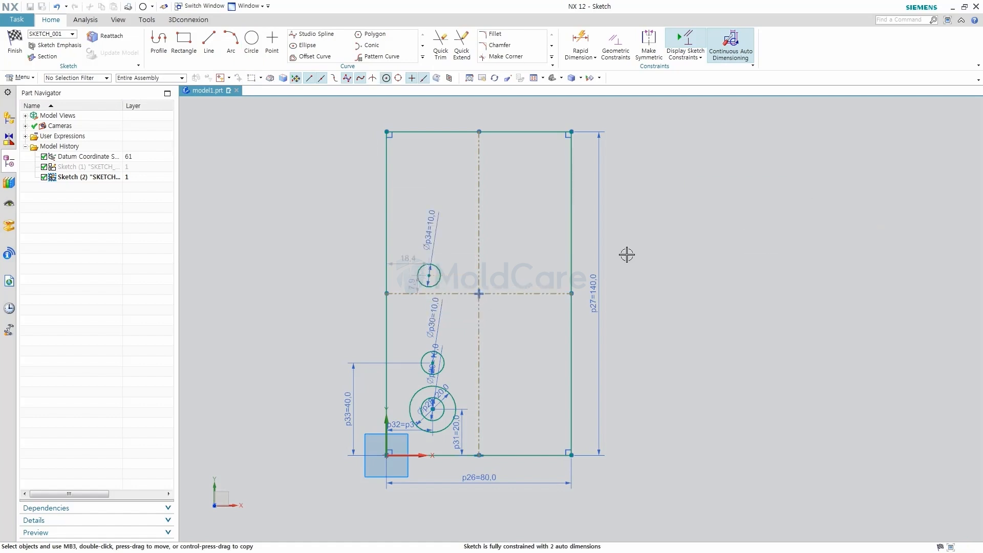
Align the new circle's center vertically with the 10 mm circle below it and constrain it onto the horizontal reference line with Point on Curve.
{"action": "left_click", "coordinate": [433, 363]}
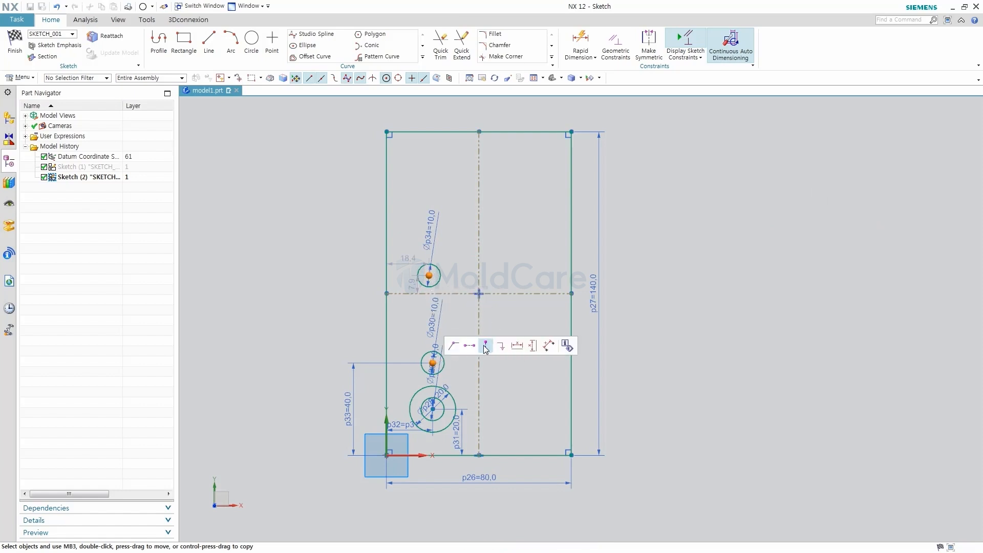
{"action": "left_click", "coordinate": [485, 347]}
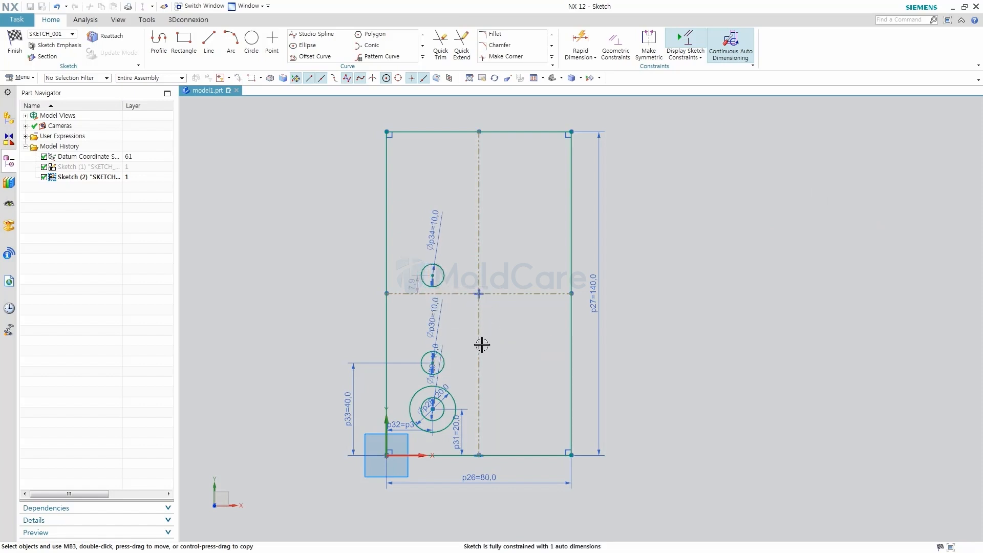
{"action": "left_click", "coordinate": [441, 294]}
{"action": "mouse_move", "coordinate": [441, 294]}
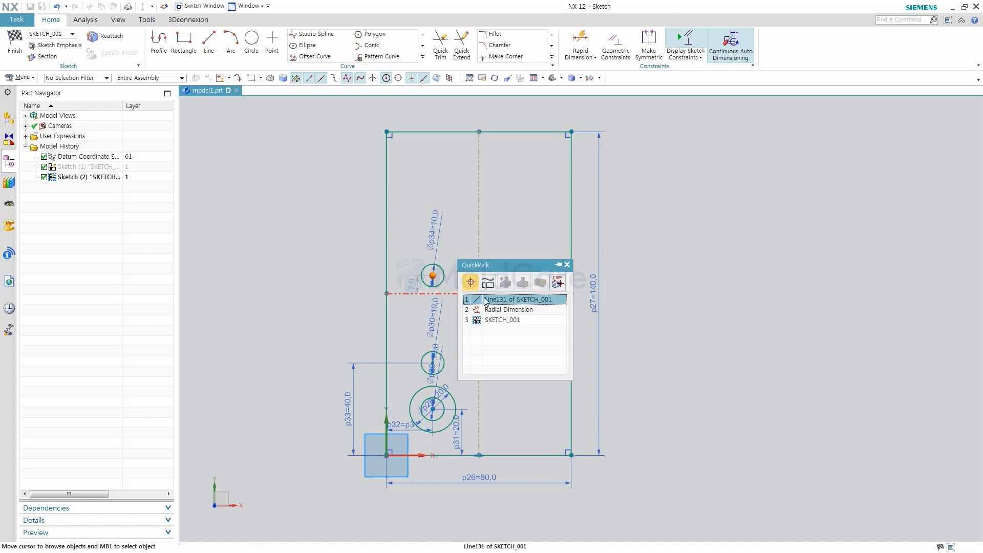
{"action": "left_click", "coordinate": [490, 301]}
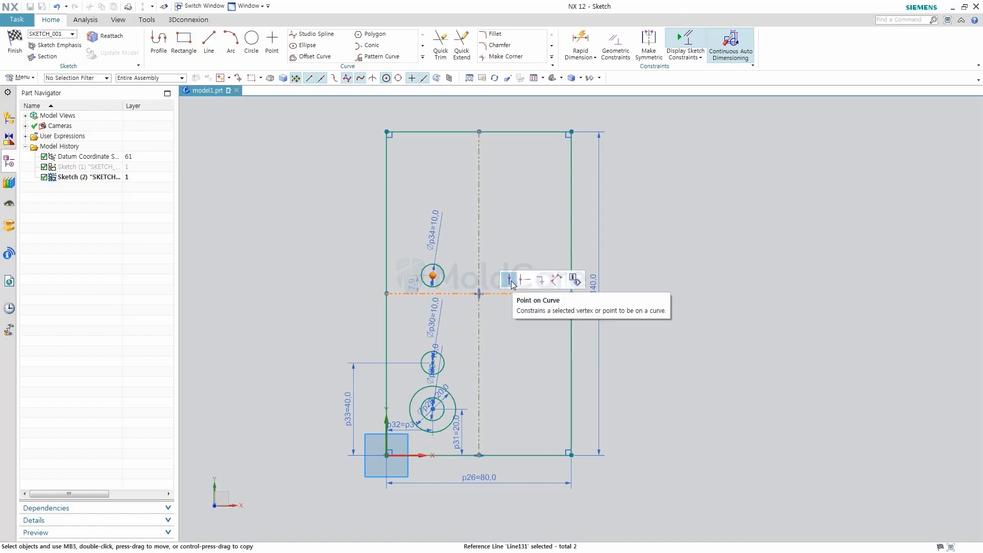
{"action": "left_click", "coordinate": [513, 281]}
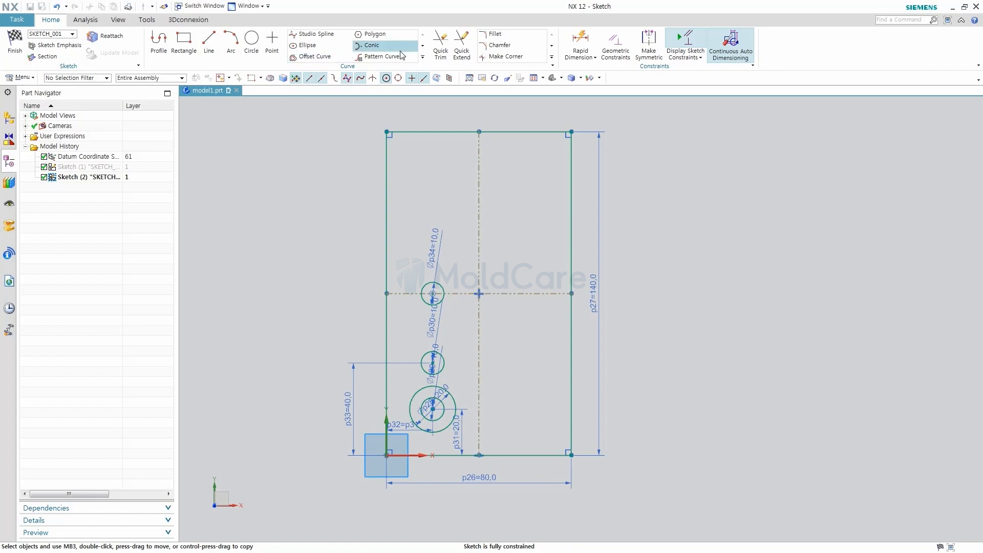
Mirror the three lower circles, the concentric pair and the 10 mm circle above it, about the horizontal reference line.
{"action": "left_click", "coordinate": [422, 59]}
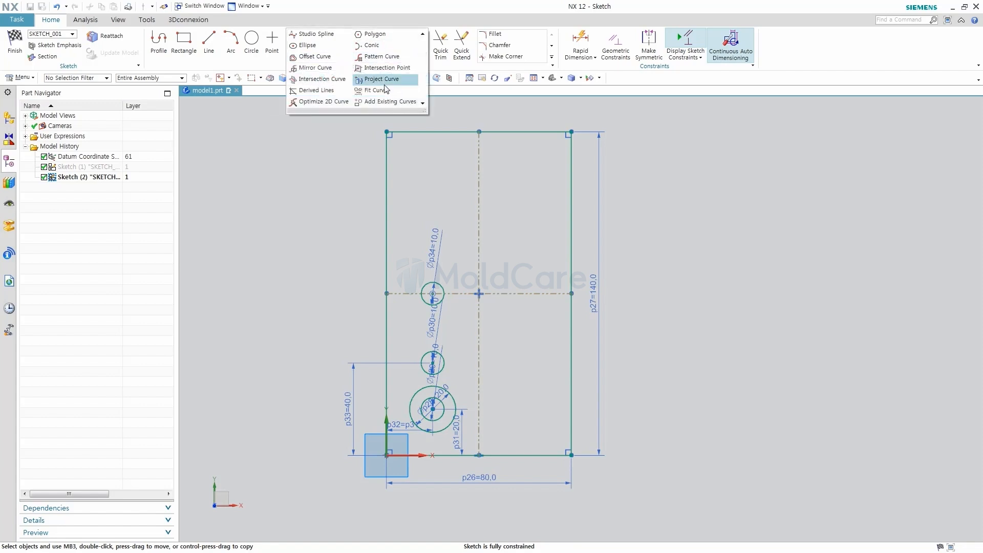
{"action": "left_click", "coordinate": [316, 67]}
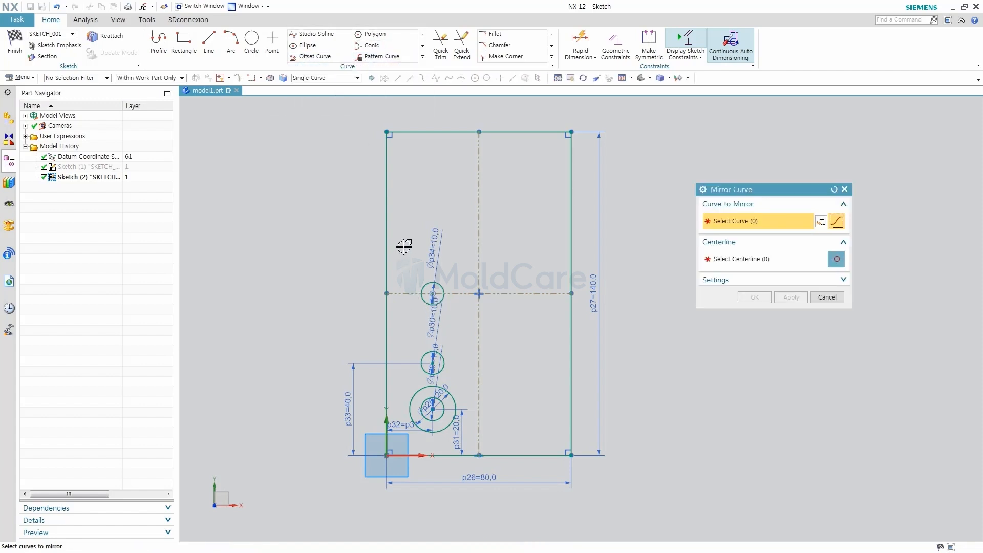
{"action": "left_click_drag", "start_coordinate": [401, 331], "coordinate": [465, 437]}
{"action": "left_click", "coordinate": [763, 258]}
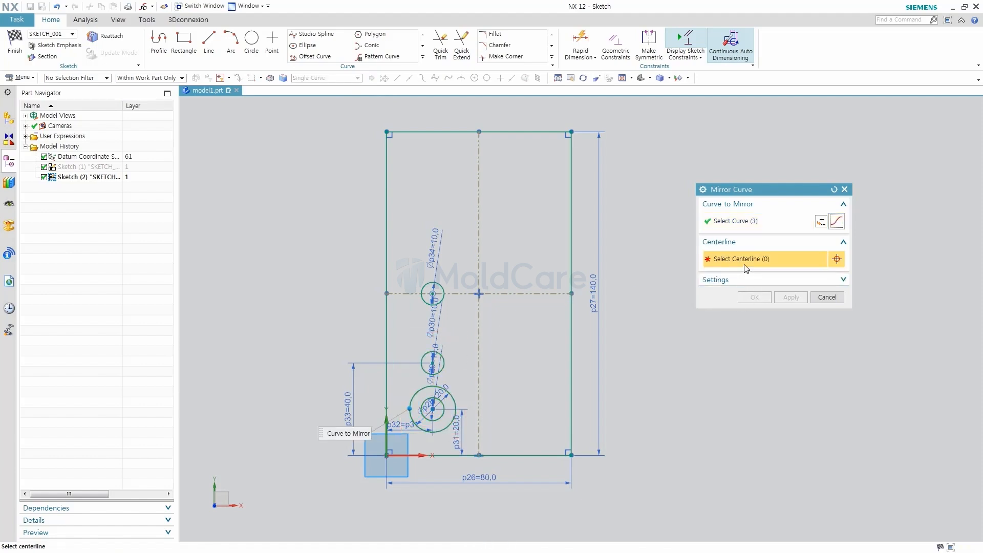
{"action": "left_click", "coordinate": [520, 294]}
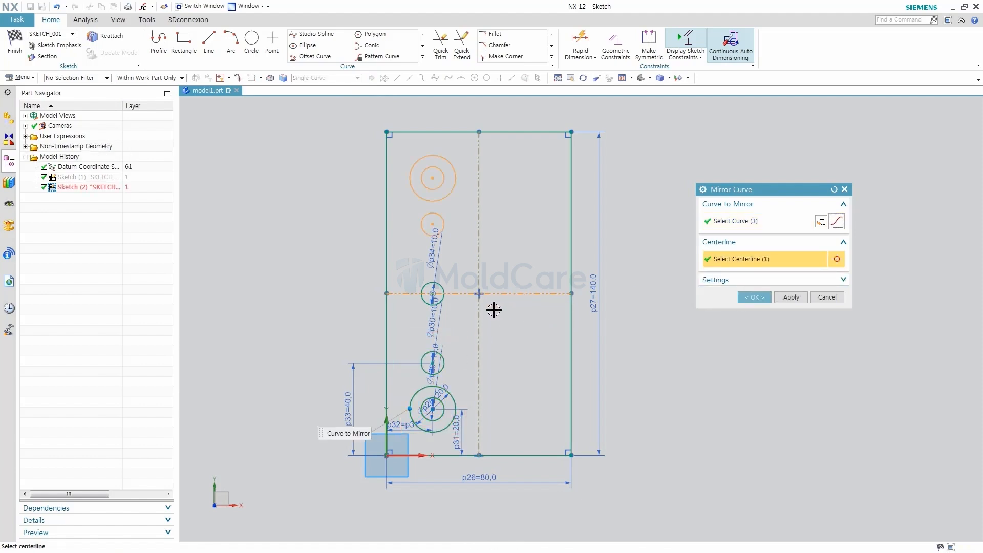
{"action": "left_click", "coordinate": [790, 297]}
Mirror all seven circles of the left half about the vertical reference line.
{"action": "left_click_drag", "start_coordinate": [399, 149], "coordinate": [467, 439]}
{"action": "left_click", "coordinate": [727, 260]}
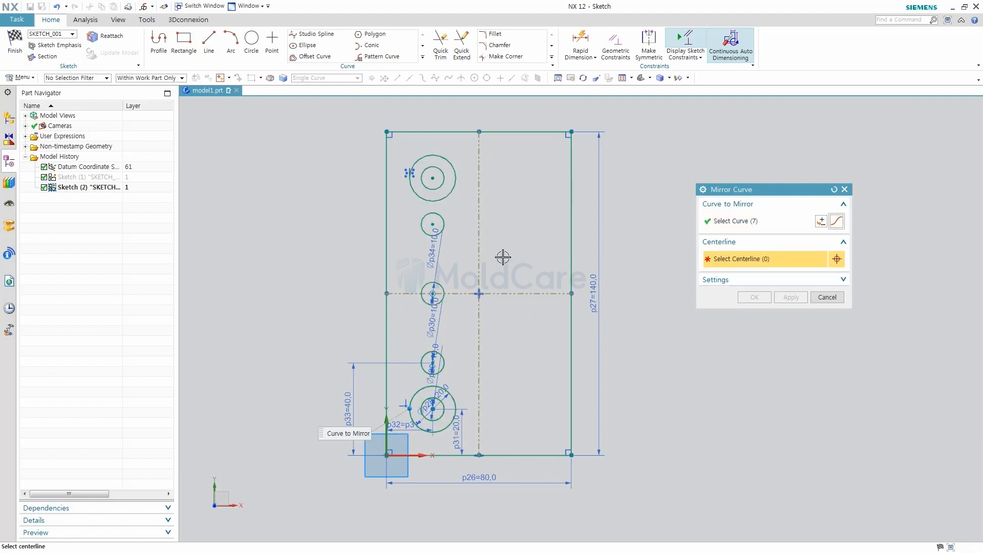
{"action": "left_click", "coordinate": [478, 244]}
{"action": "left_click", "coordinate": [754, 297]}
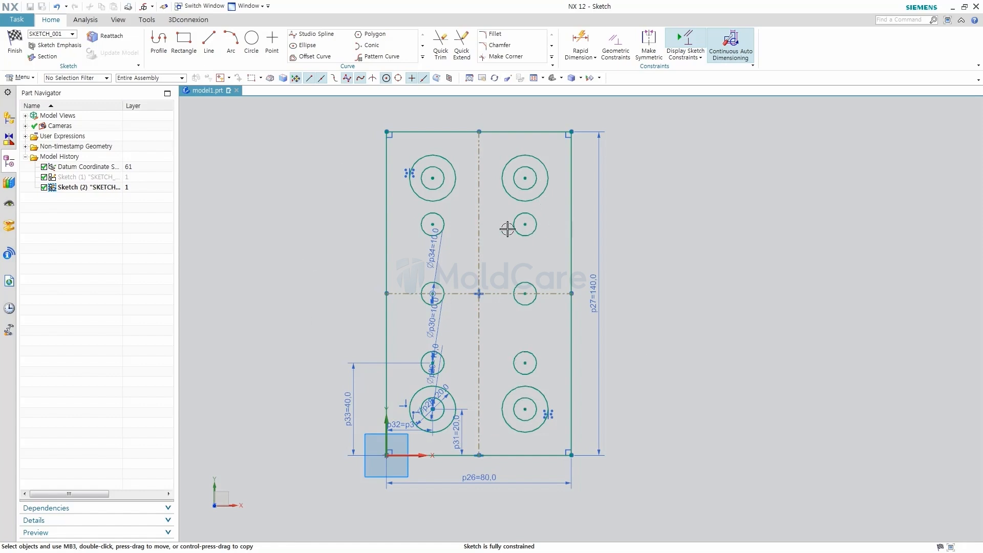
Finish the sketch and hide Sketch (2) in the model.
{"action": "left_click", "coordinate": [15, 43]}
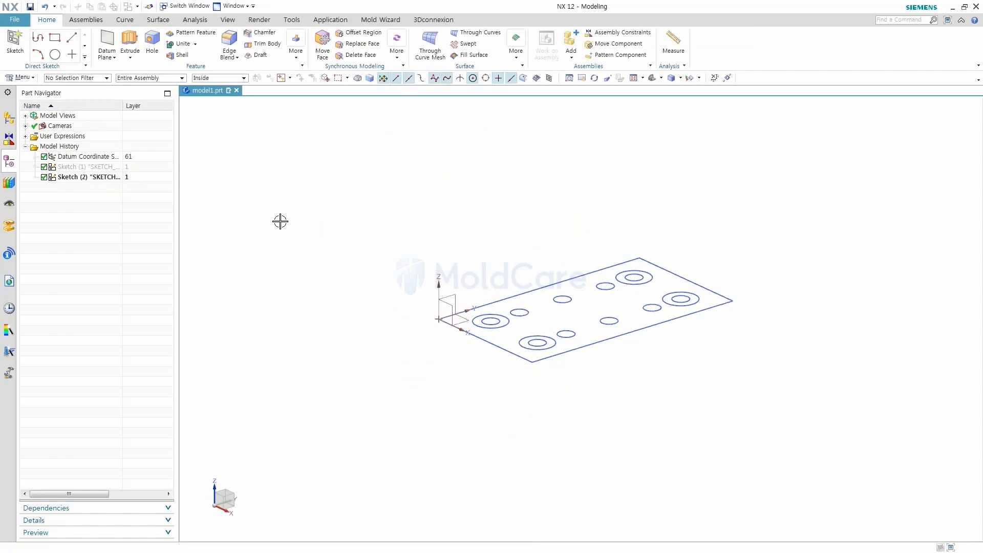
{"action": "left_click", "coordinate": [102, 179]}
{"action": "right_click", "coordinate": [104, 181]}
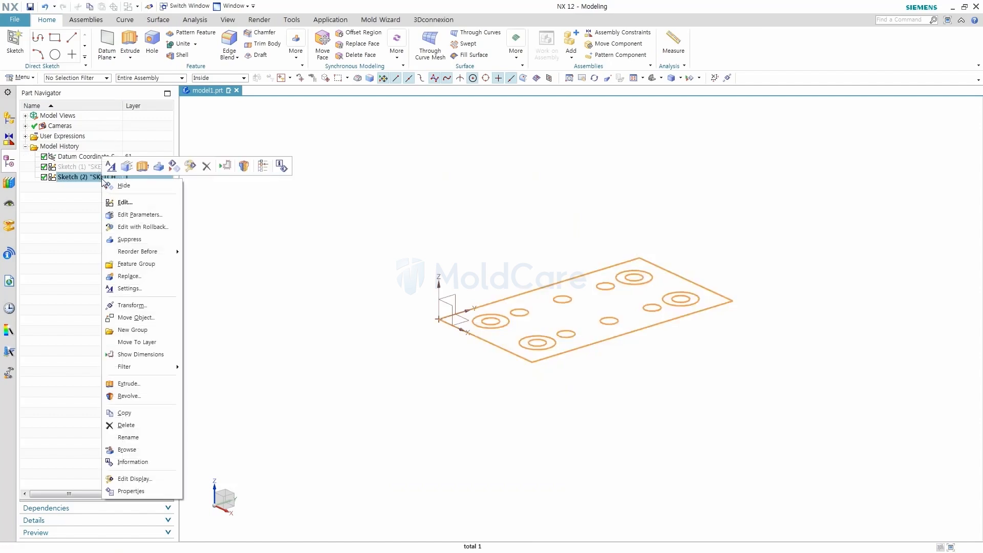
{"action": "left_click", "coordinate": [125, 185]}
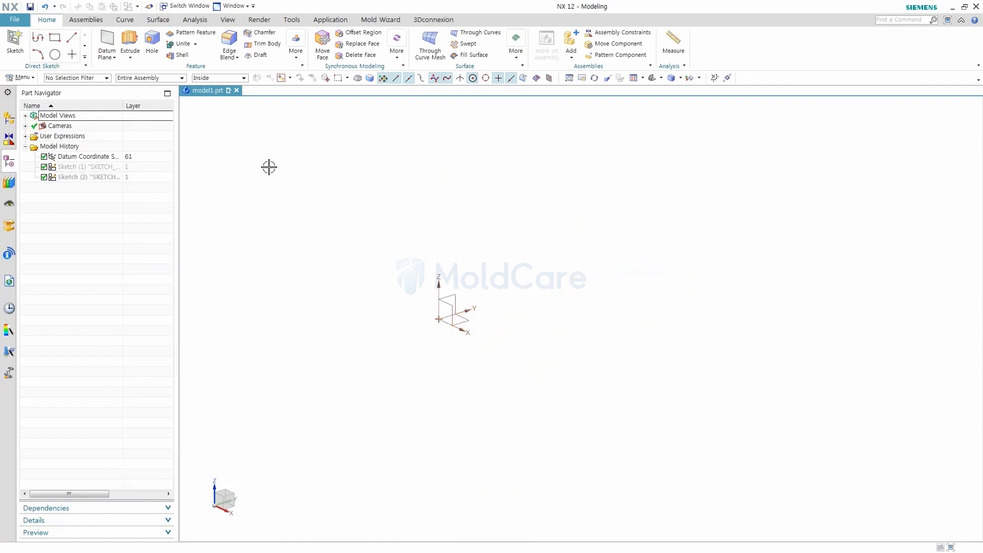
Create a new sketch on the default XY plane and open it in the sketch task environment.
{"action": "left_click", "coordinate": [15, 44]}
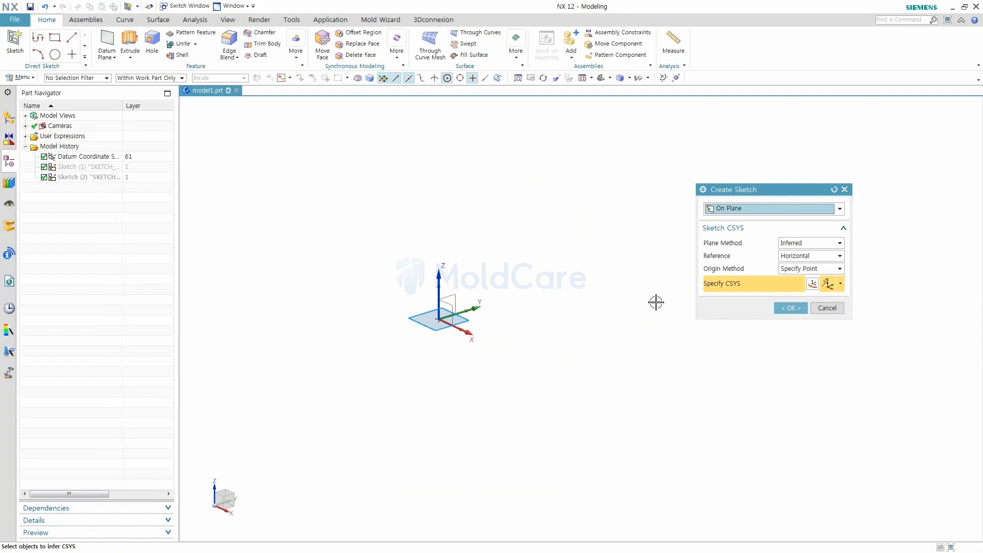
{"action": "left_click", "coordinate": [788, 309]}
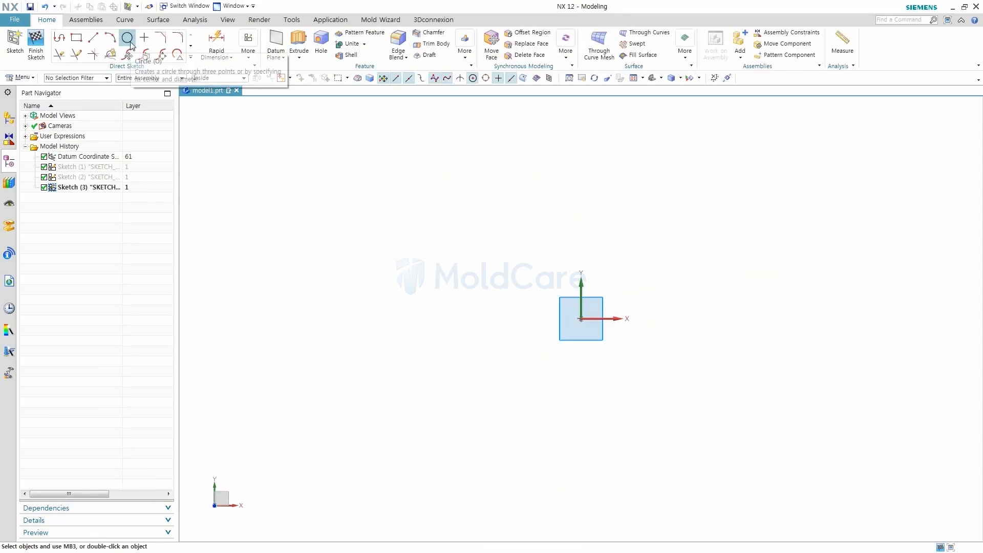
{"action": "left_click", "coordinate": [128, 43]}
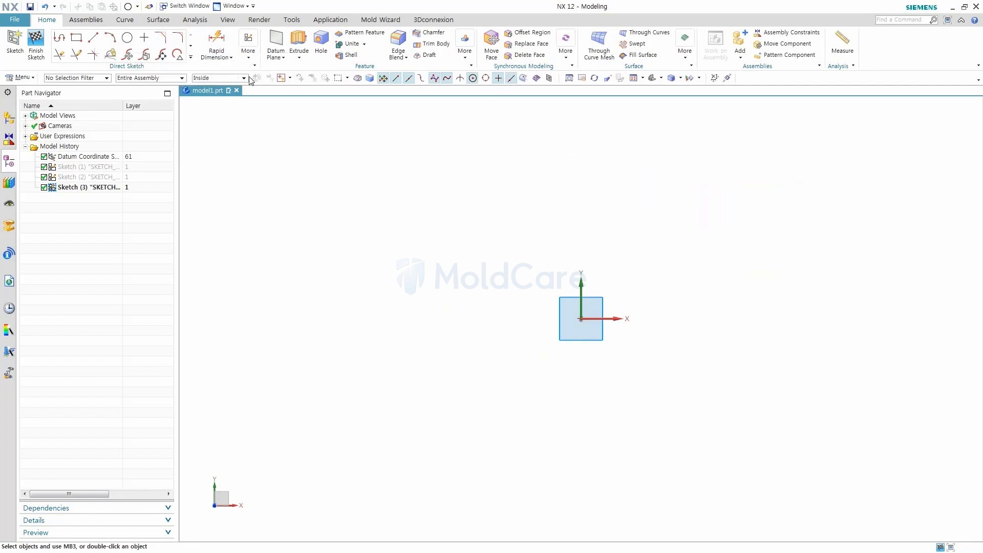
{"action": "left_click", "coordinate": [248, 45]}
{"action": "left_click", "coordinate": [400, 159]}
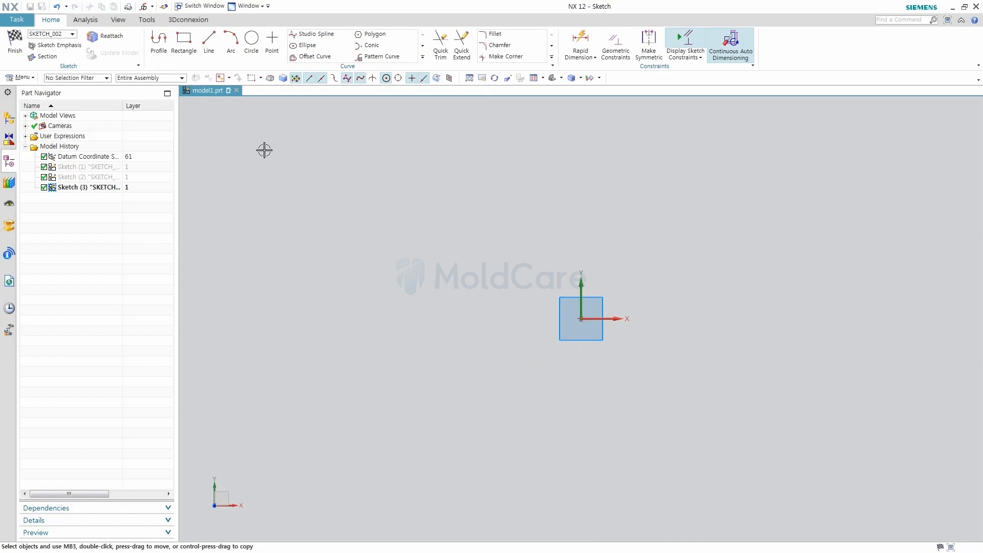
Draw a 100 mm diameter circle centered on the sketch origin.
{"action": "left_click", "coordinate": [251, 40]}
{"action": "left_click", "coordinate": [582, 318]}
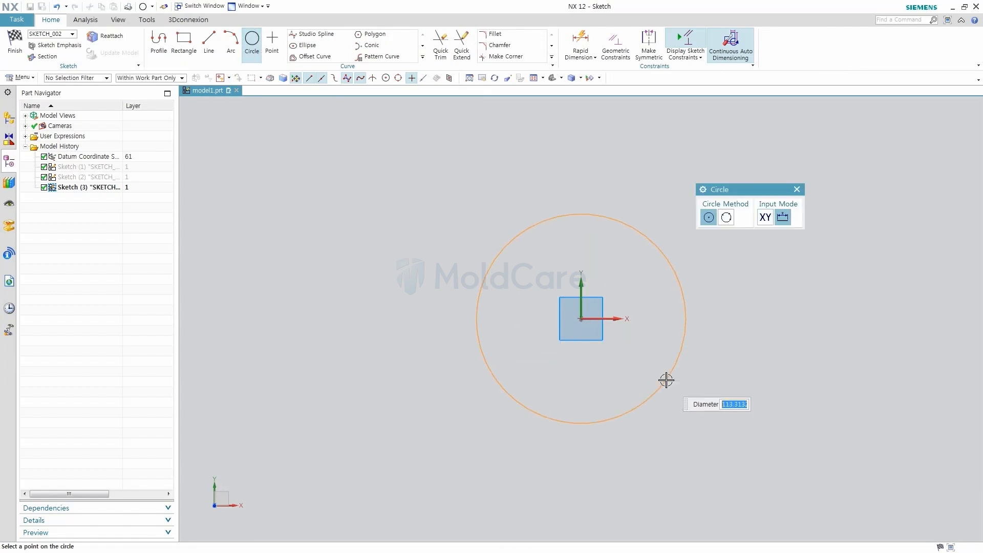
{"action": "type", "text": "100"}
{"action": "key", "text": "Return"}
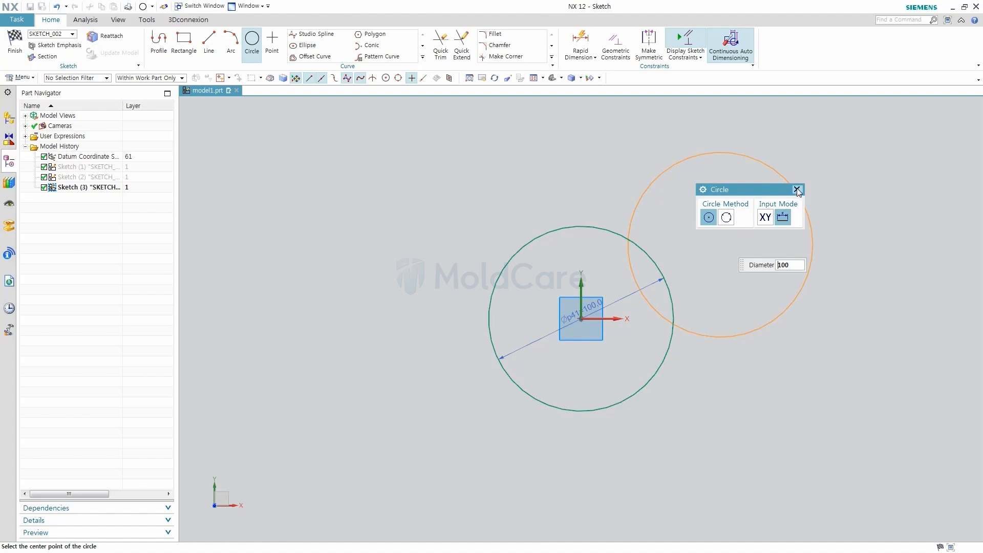
{"action": "left_click", "coordinate": [797, 190]}
Draw a concentric 70 mm diameter circle at the sketch origin.
{"action": "scroll", "coordinate": [644, 268], "scroll_direction": "up", "scroll_amount": 3}
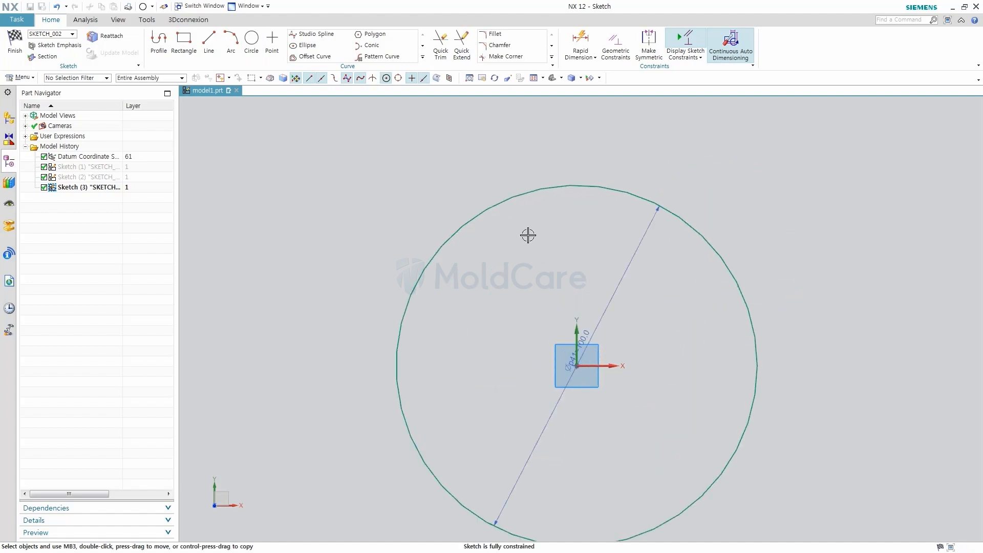
{"action": "left_click", "coordinate": [251, 41]}
{"action": "left_click", "coordinate": [576, 366]}
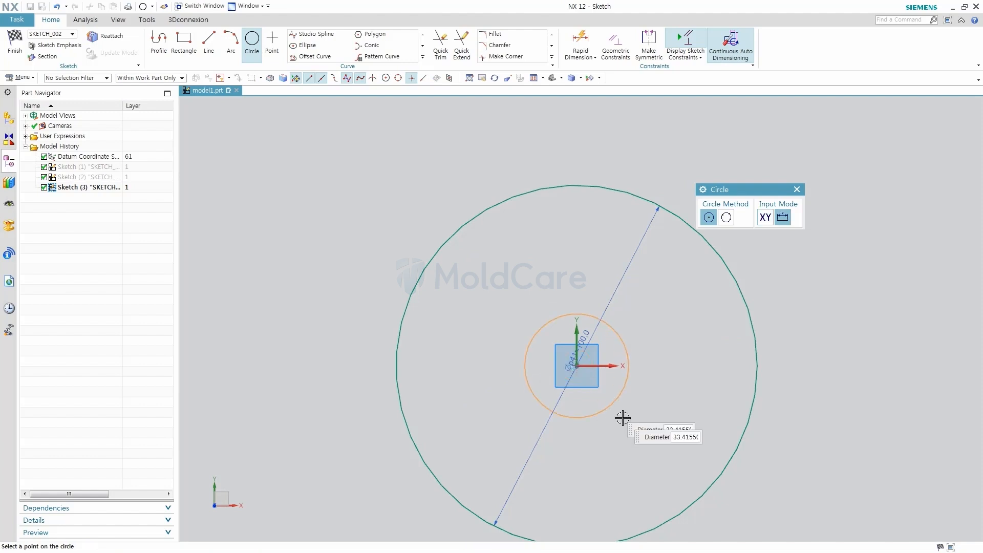
{"action": "type", "text": "70"}
{"action": "key", "text": "Return"}
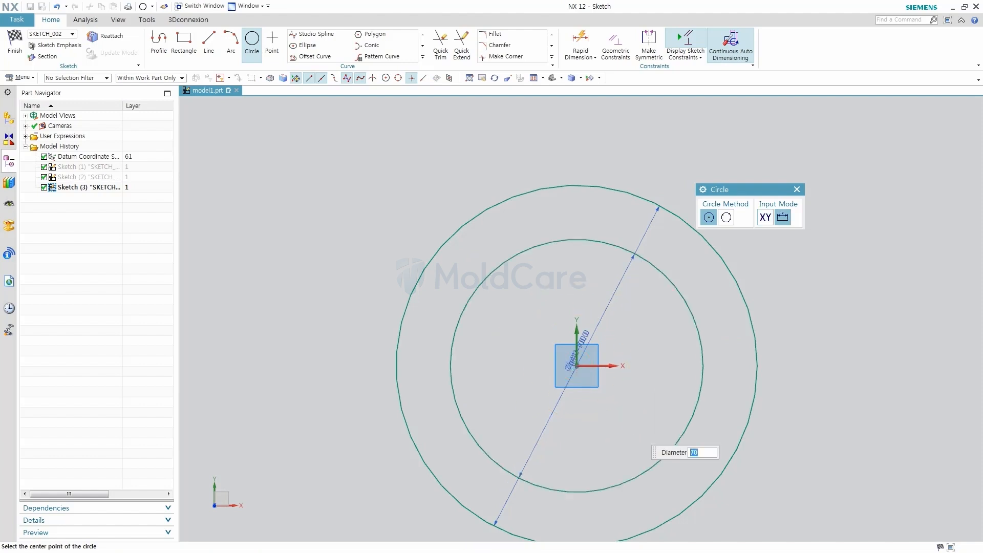
{"action": "left_click", "coordinate": [763, 217]}
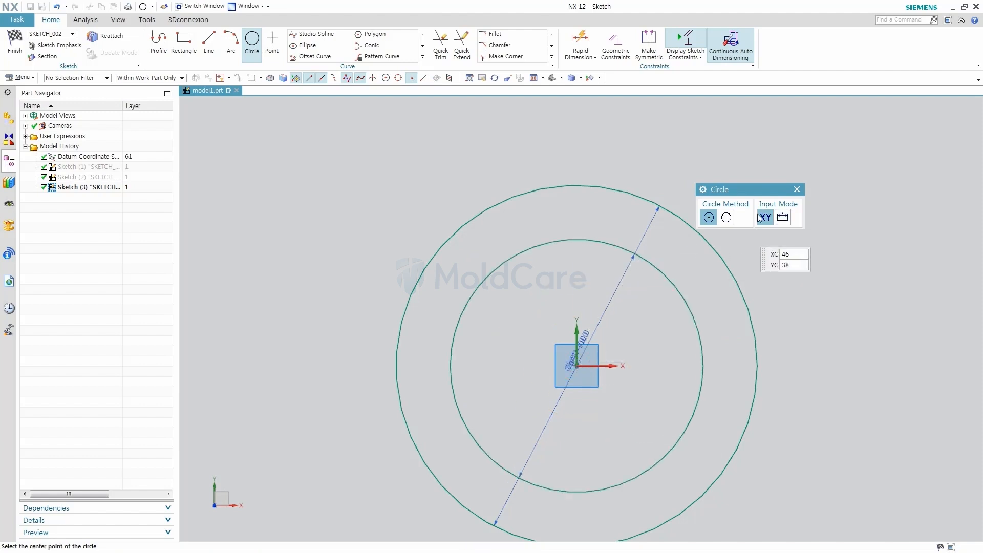
{"action": "left_click", "coordinate": [796, 189]}
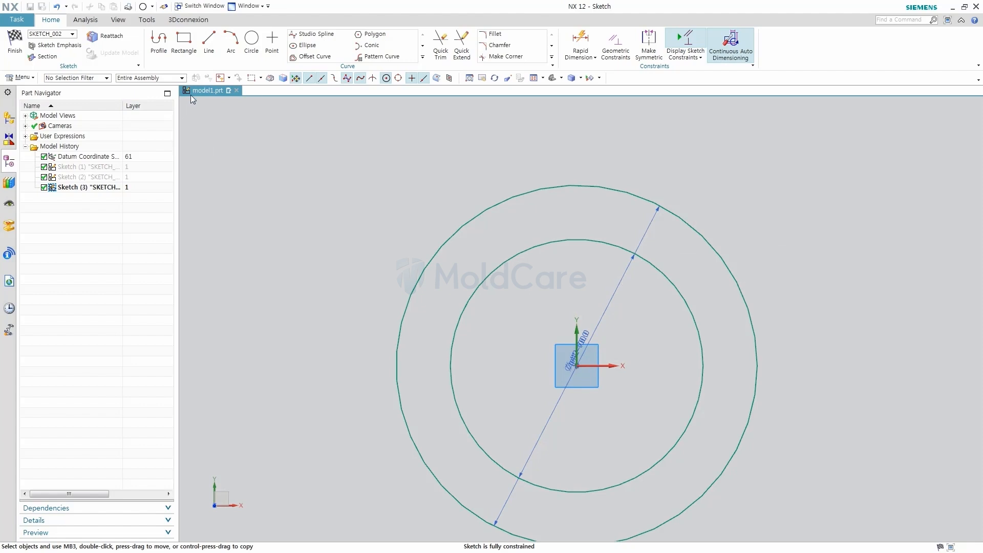
Draw a rectangle from its center where the 70 mm circle's top meets the vertical axis, with width 10, height 6 and angle 90.
{"action": "left_click", "coordinate": [186, 41]}
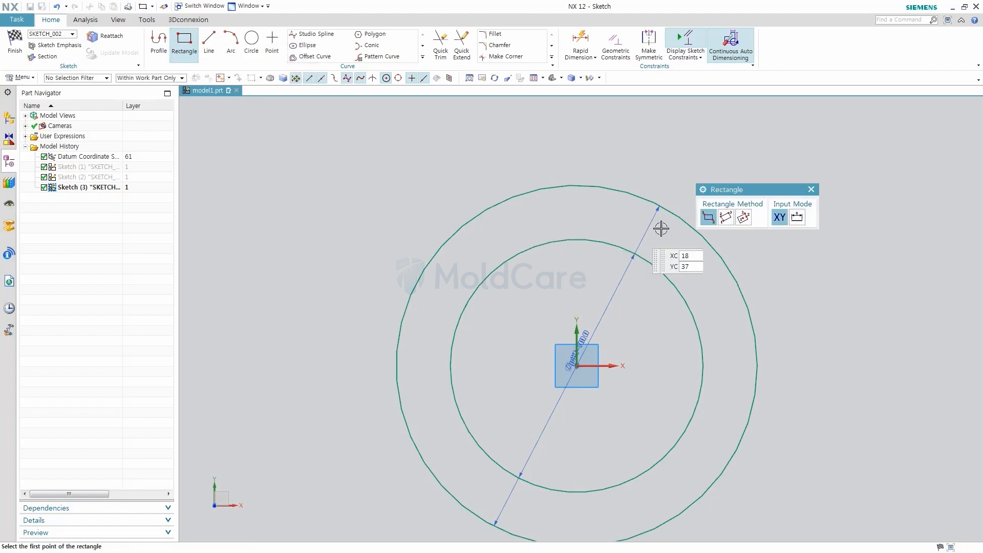
{"action": "left_click", "coordinate": [744, 219]}
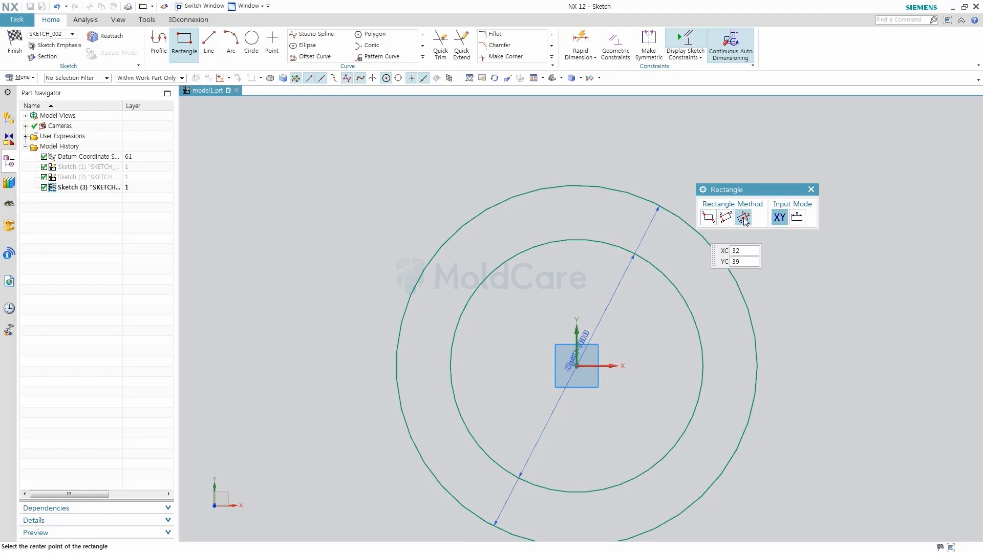
{"action": "left_click", "coordinate": [398, 78]}
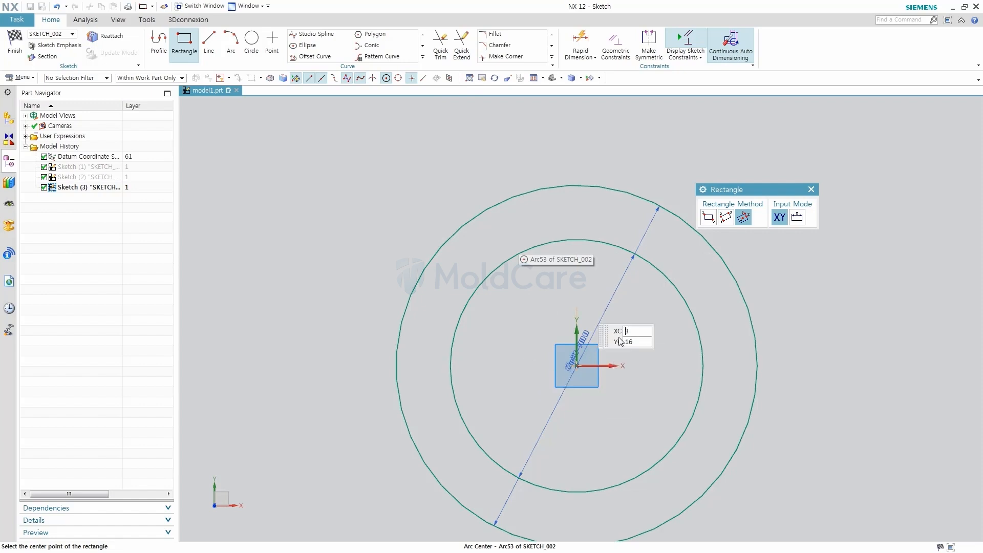
{"action": "left_click", "coordinate": [398, 79]}
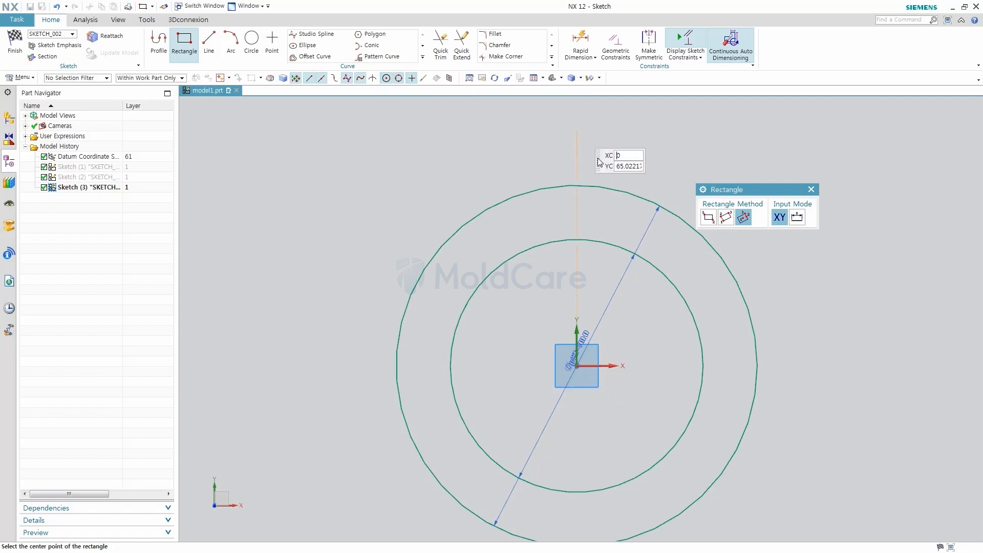
{"action": "left_click", "coordinate": [577, 242]}
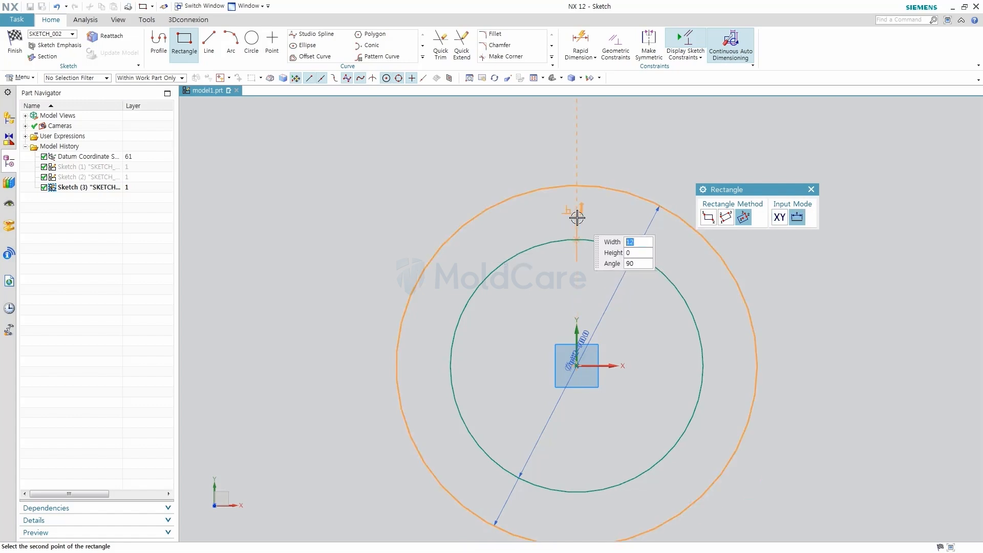
{"action": "scroll", "coordinate": [577, 220], "scroll_direction": "up", "scroll_amount": 5}
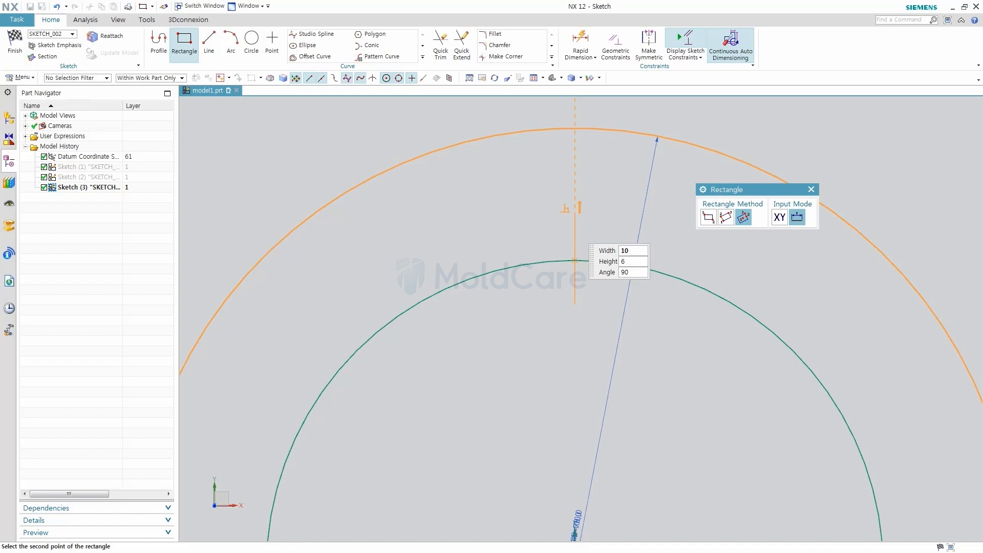
{"action": "key", "text": "Tab"}
{"action": "key", "text": "Tab"}
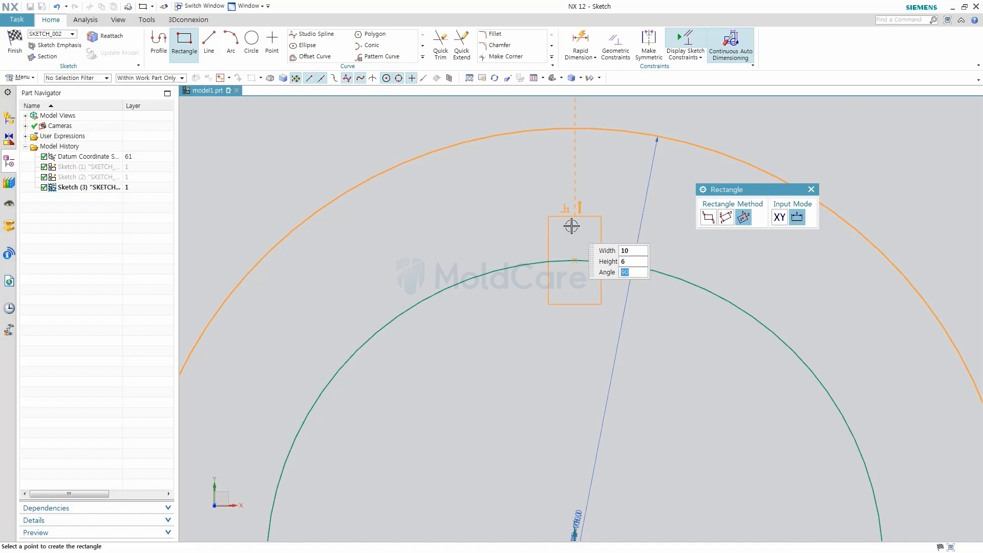
{"action": "left_click", "coordinate": [571, 226]}
{"action": "key", "text": "Escape"}
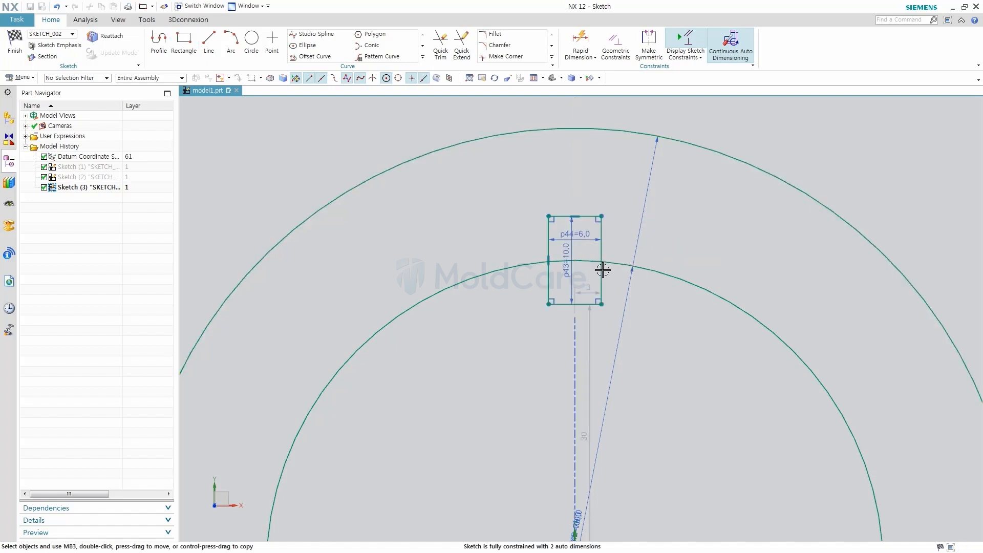
Constrain the midpoint of the small rectangle's lower edge onto the sketch vertical axis and move the rectangle slightly upward along it.
{"action": "scroll", "coordinate": [600, 276], "scroll_direction": "up", "scroll_amount": 1}
{"action": "scroll", "coordinate": [600, 277], "scroll_direction": "down", "scroll_amount": 4}
{"action": "scroll", "coordinate": [599, 276], "scroll_direction": "up", "scroll_amount": 3}
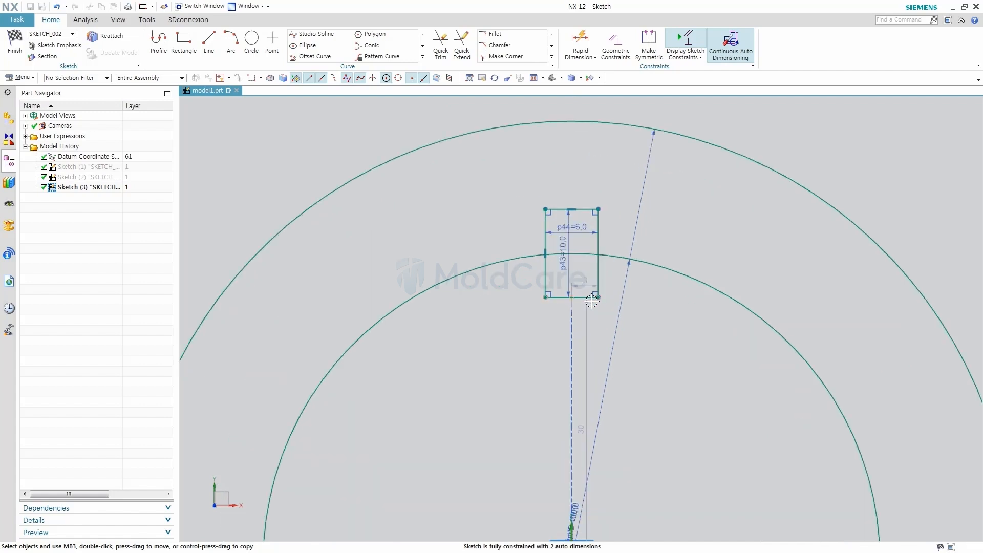
{"action": "scroll", "coordinate": [601, 276], "scroll_direction": "up", "scroll_amount": 5}
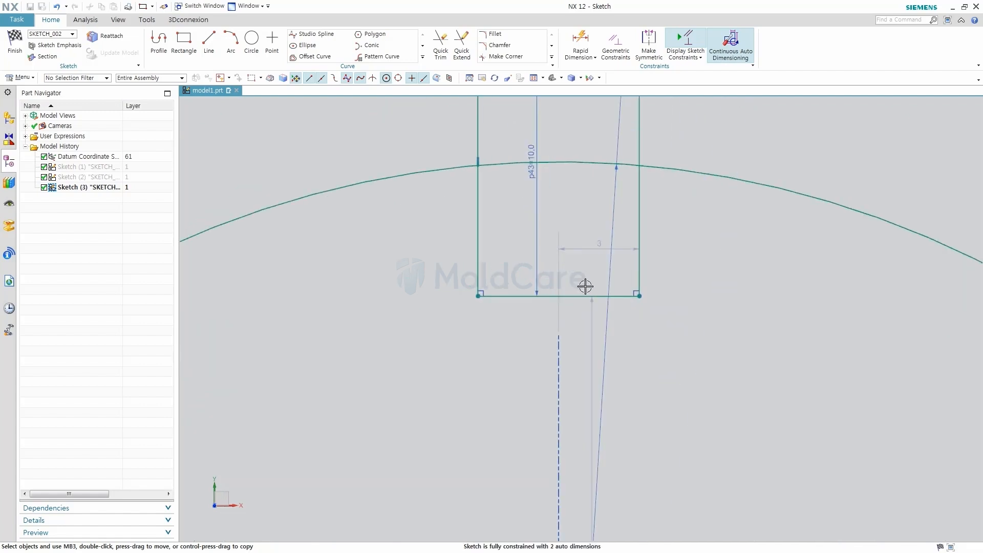
{"action": "scroll", "coordinate": [589, 294], "scroll_direction": "down", "scroll_amount": 5}
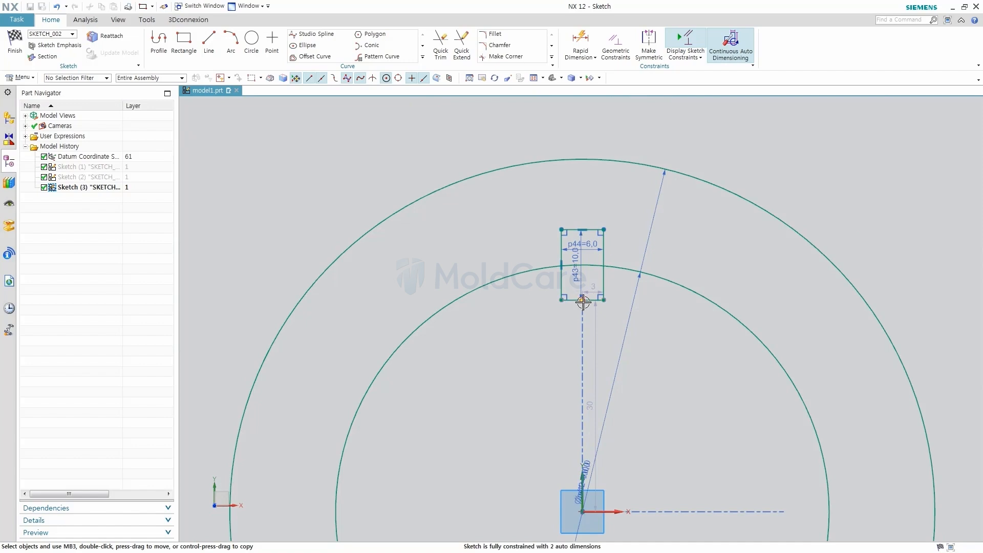
{"action": "left_click", "coordinate": [583, 300]}
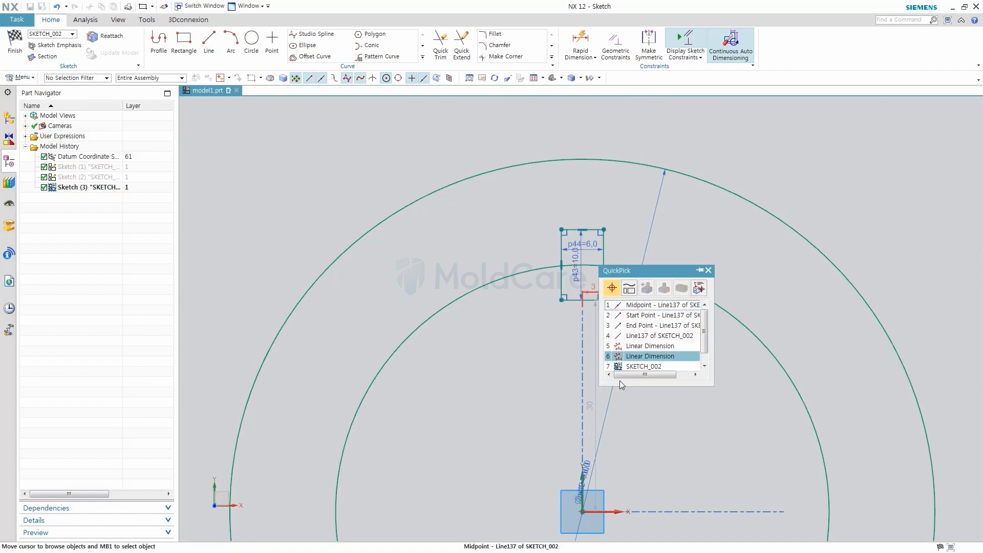
{"action": "left_click", "coordinate": [637, 306]}
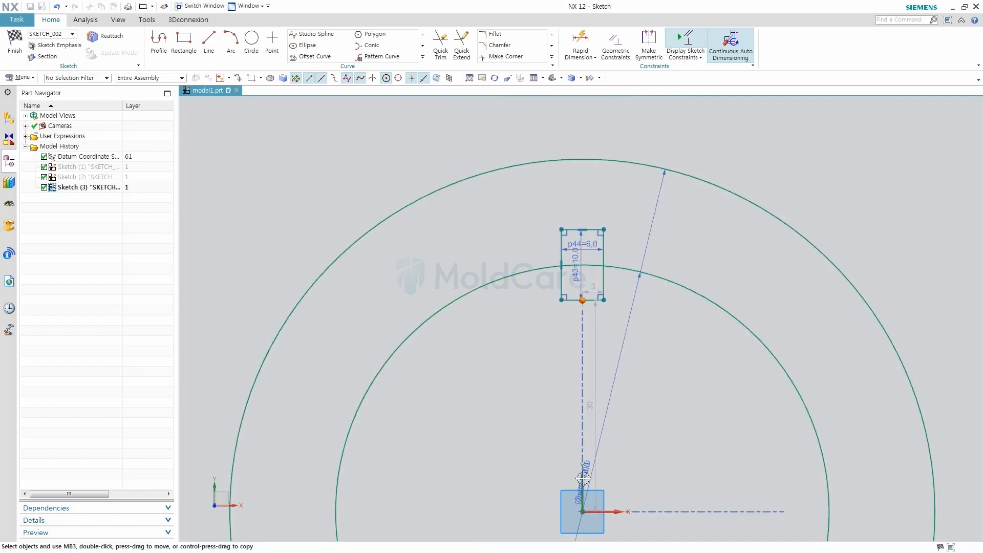
{"action": "left_click", "coordinate": [583, 482]}
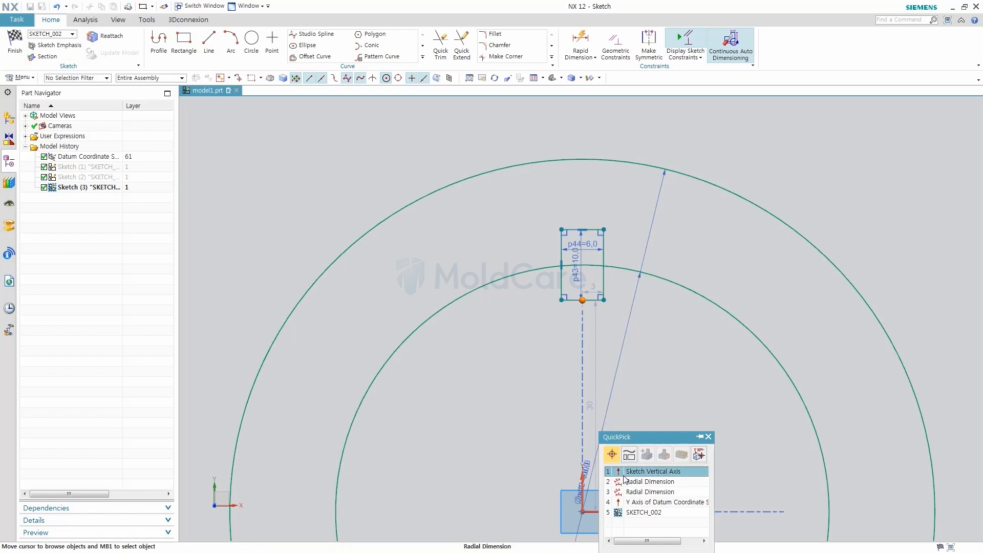
{"action": "left_click", "coordinate": [632, 446]}
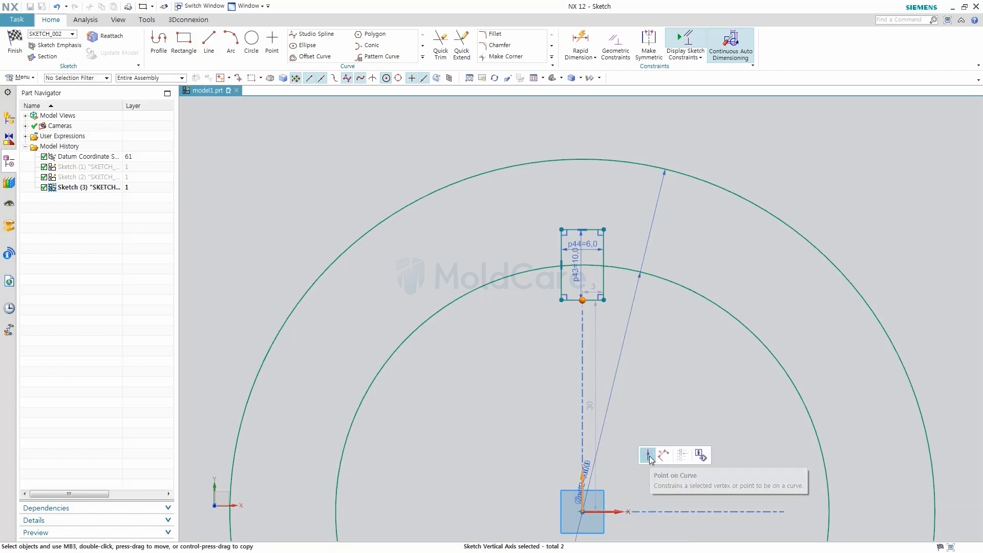
{"action": "left_click", "coordinate": [648, 455]}
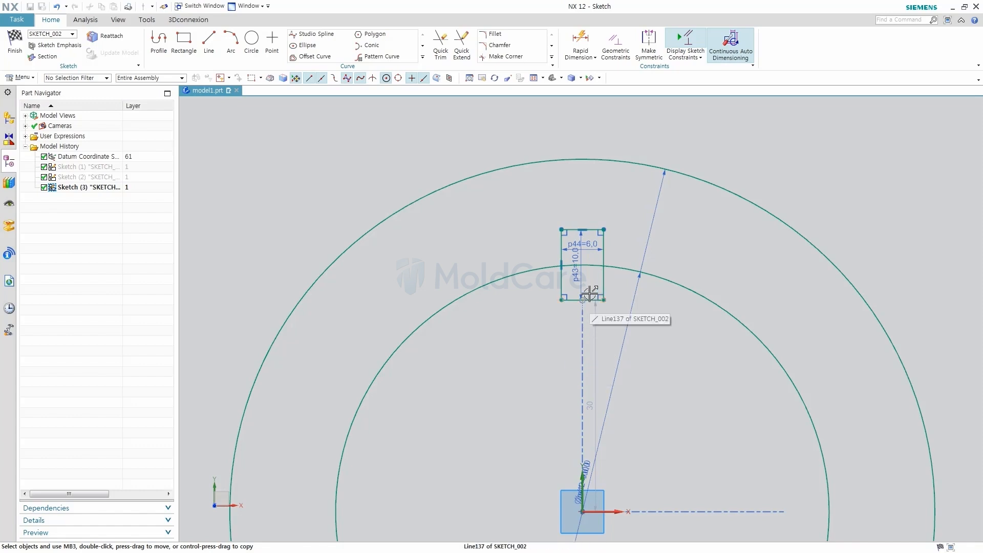
{"action": "mouse_move", "coordinate": [589, 230]}
{"action": "left_mouse_down"}
{"action": "mouse_move", "coordinate": [587, 194]}
{"action": "mouse_move", "coordinate": [585, 268]}
{"action": "mouse_move", "coordinate": [585, 201]}
{"action": "mouse_move", "coordinate": [587, 233]}
{"action": "mouse_move", "coordinate": [589, 221]}
{"action": "left_mouse_up"}
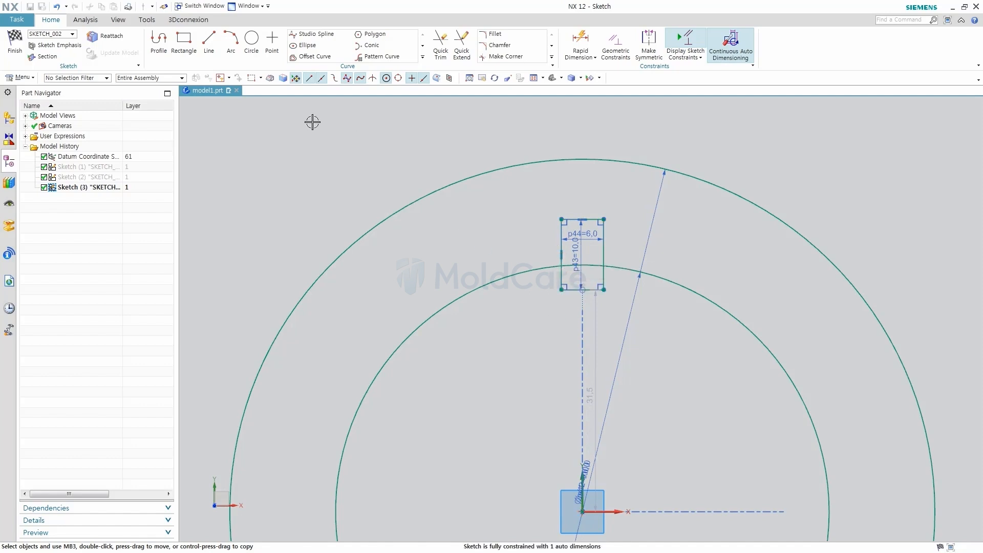
Draw a diagonal line from the small rectangle's upper-left corner to its lower-right corner and convert it to a reference line.
{"action": "left_click", "coordinate": [209, 40]}
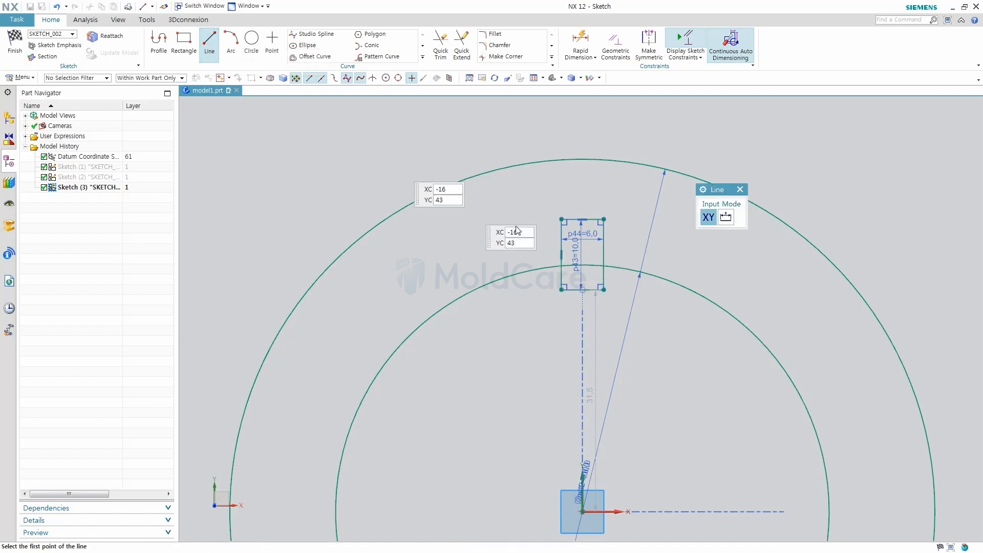
{"action": "left_click", "coordinate": [562, 219]}
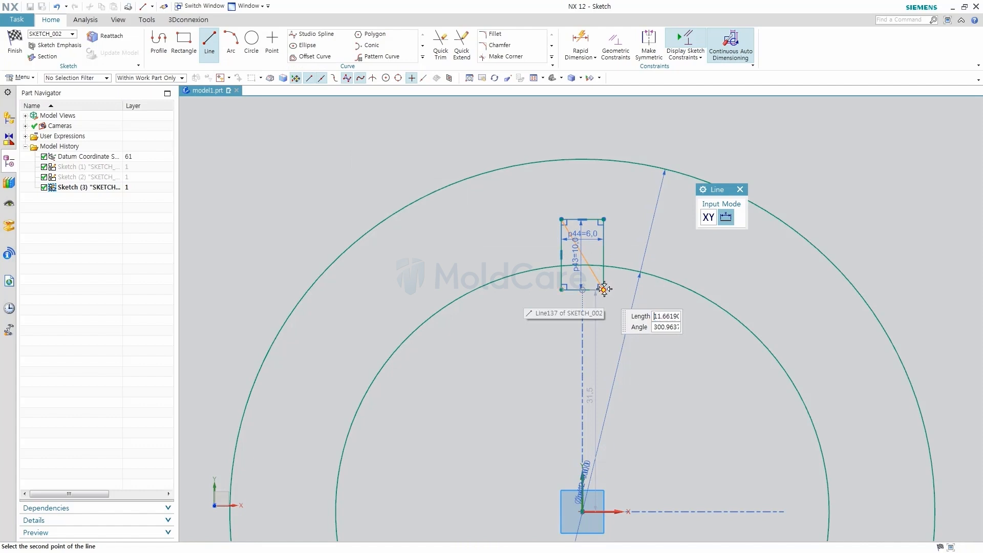
{"action": "left_click", "coordinate": [604, 290]}
{"action": "key", "text": "Escape"}
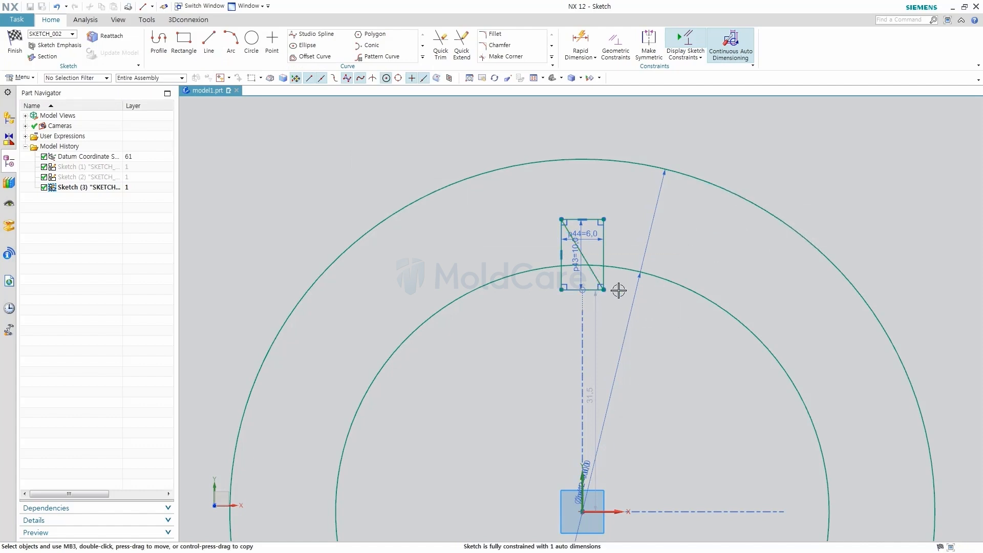
{"action": "left_click", "coordinate": [587, 261]}
{"action": "left_click", "coordinate": [638, 229]}
Constrain the midpoint of the rectangle's diagonal onto the 70 mm circle with a Point on Curve constraint.
{"action": "scroll", "coordinate": [581, 262], "scroll_direction": "up", "scroll_amount": 5}
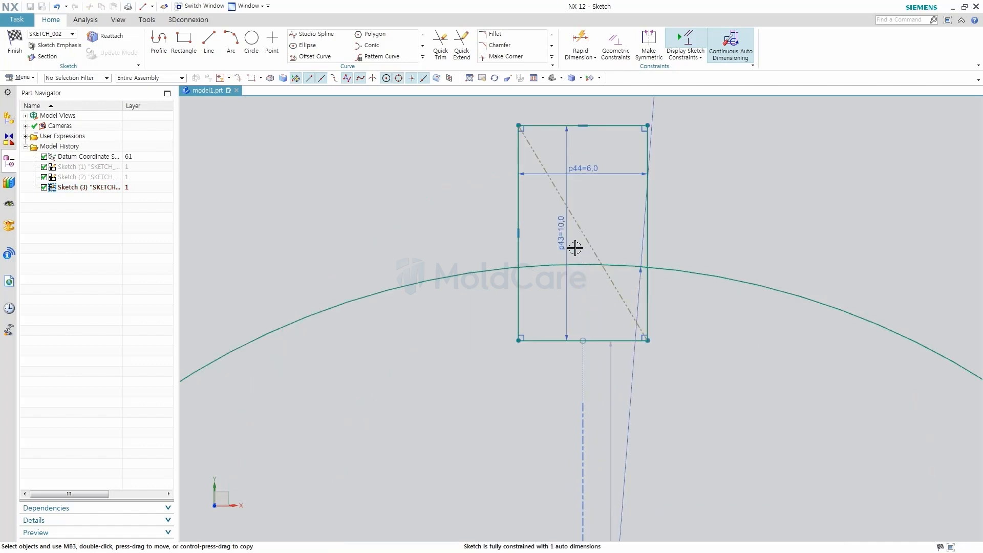
{"action": "left_click", "coordinate": [399, 78]}
{"action": "left_click", "coordinate": [584, 235]}
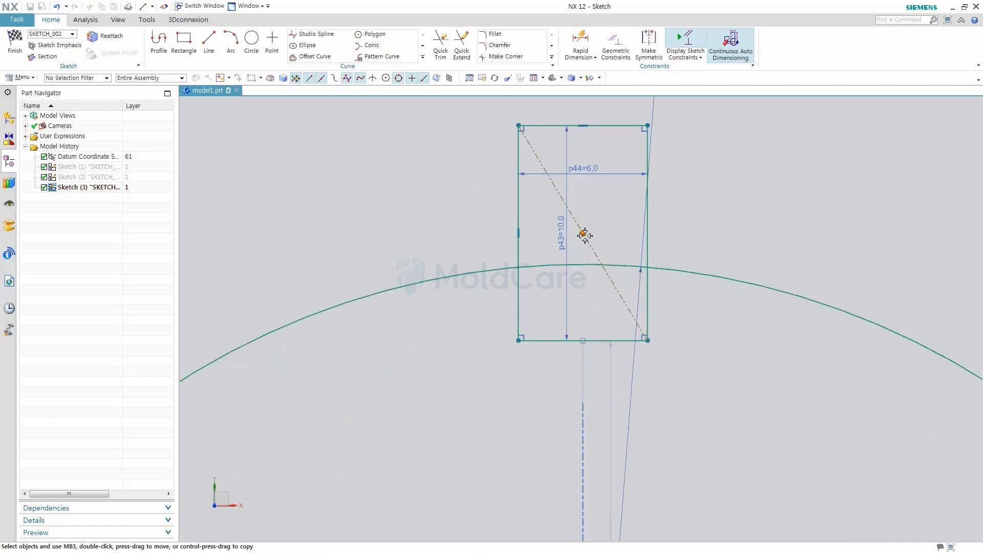
{"action": "left_click", "coordinate": [584, 264]}
{"action": "left_click", "coordinate": [605, 247]}
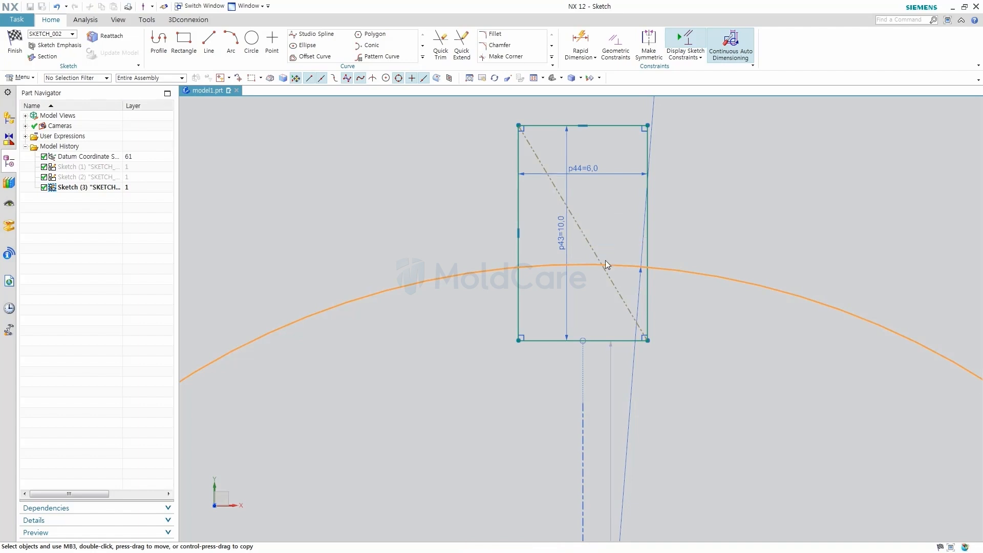
Convert the 70 mm circle to a reference curve.
{"action": "scroll", "coordinate": [584, 303], "scroll_direction": "down", "scroll_amount": 3}
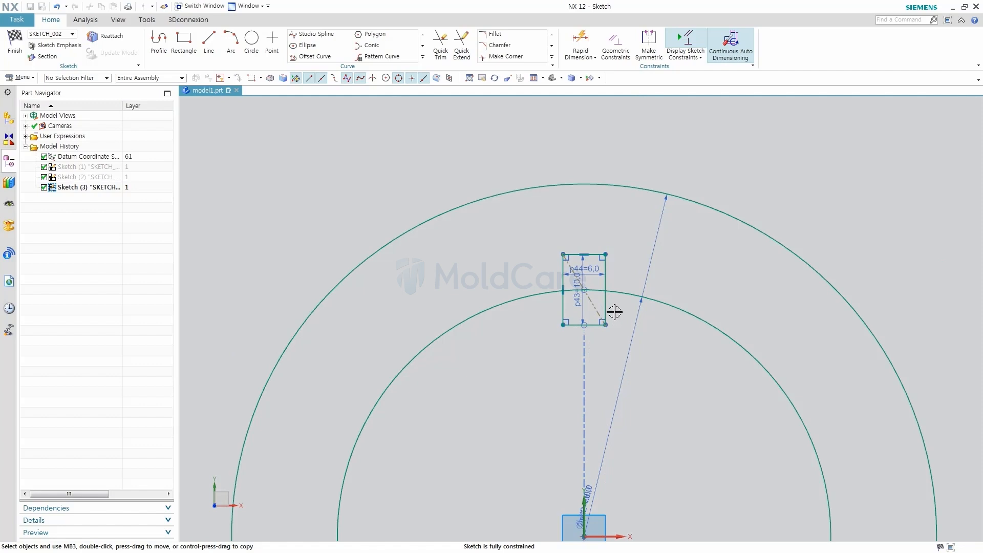
{"action": "scroll", "coordinate": [604, 353], "scroll_direction": "down", "scroll_amount": 3}
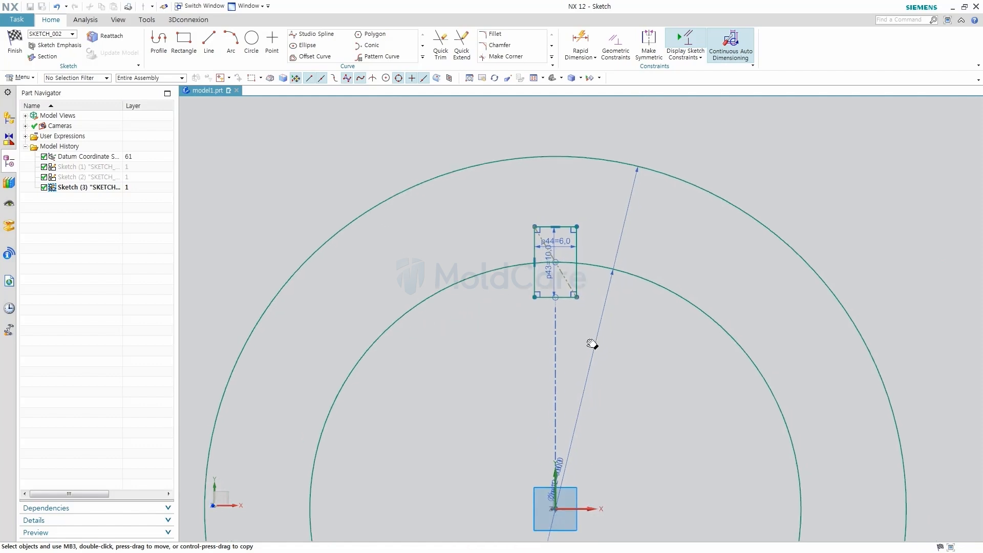
{"action": "scroll", "coordinate": [531, 278], "scroll_direction": "down", "scroll_amount": 2}
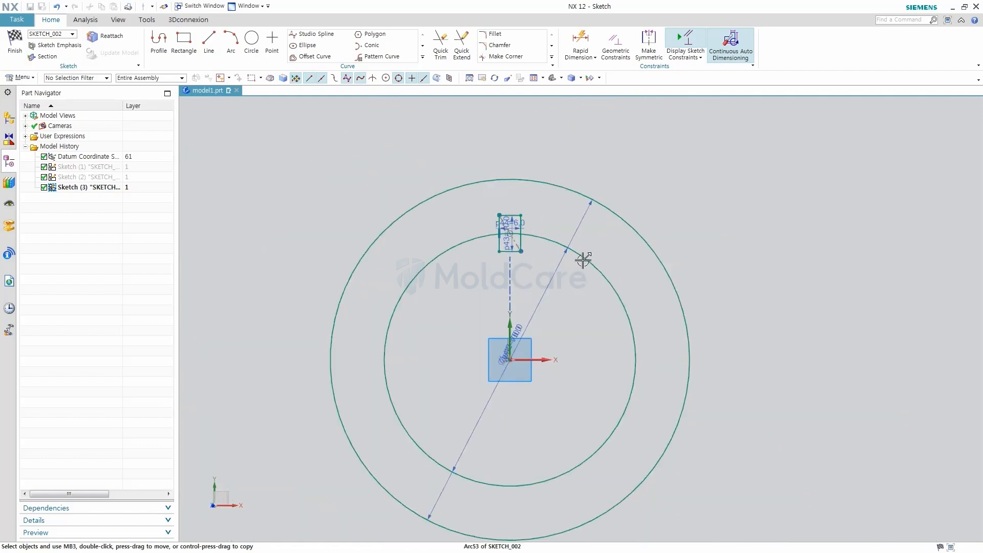
{"action": "left_click", "coordinate": [585, 261]}
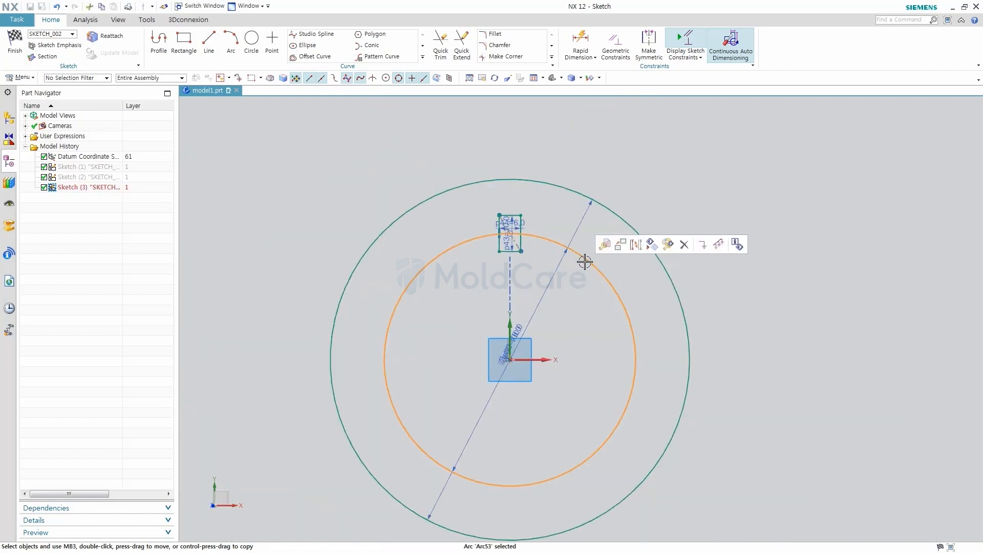
{"action": "left_click", "coordinate": [636, 247]}
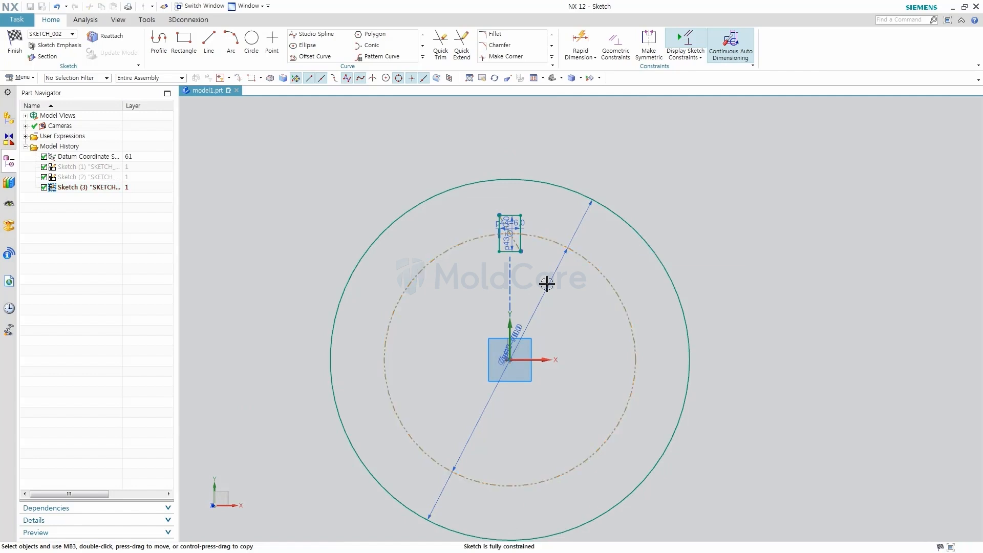
Start a circular Pattern Curve and select the small rectangle's four edges, leaving out the diagonal.
{"action": "left_click", "coordinate": [378, 56]}
{"action": "left_click", "coordinate": [819, 257]}
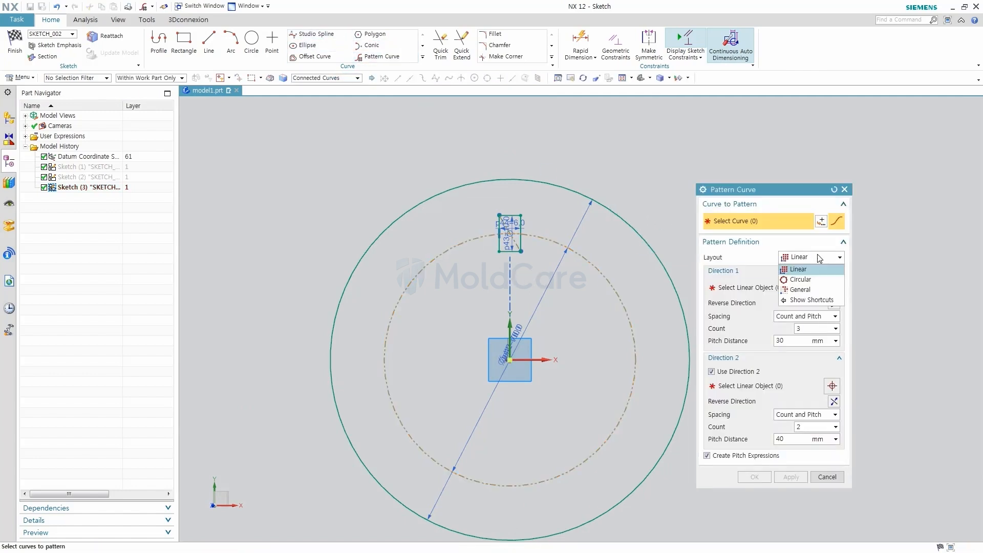
{"action": "left_click", "coordinate": [808, 280]}
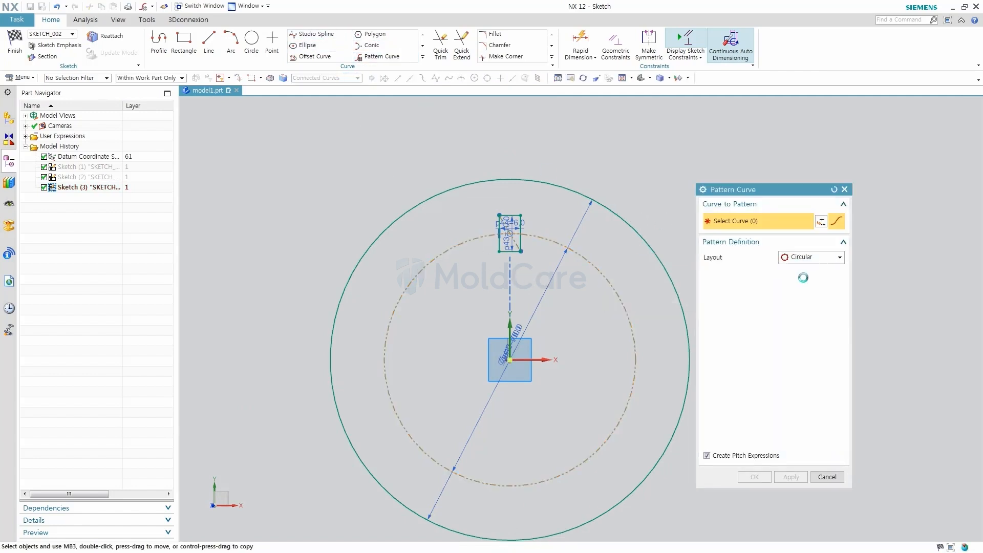
{"action": "left_click", "coordinate": [520, 241]}
{"action": "scroll", "coordinate": [518, 241], "scroll_direction": "up", "scroll_amount": 3}
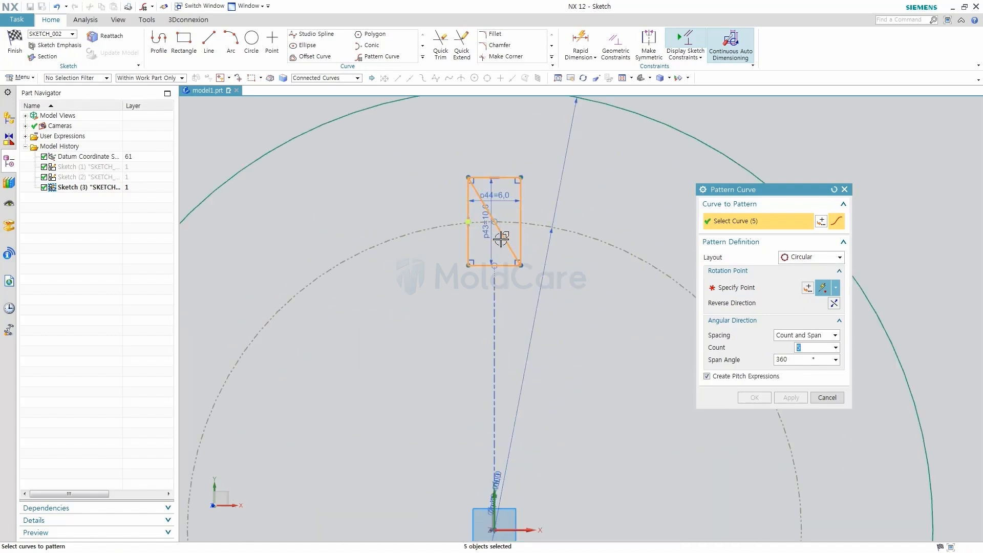
{"action": "left_click", "coordinate": [502, 236], "text": "shift"}
{"action": "scroll", "coordinate": [527, 267], "scroll_direction": "down", "scroll_amount": 3}
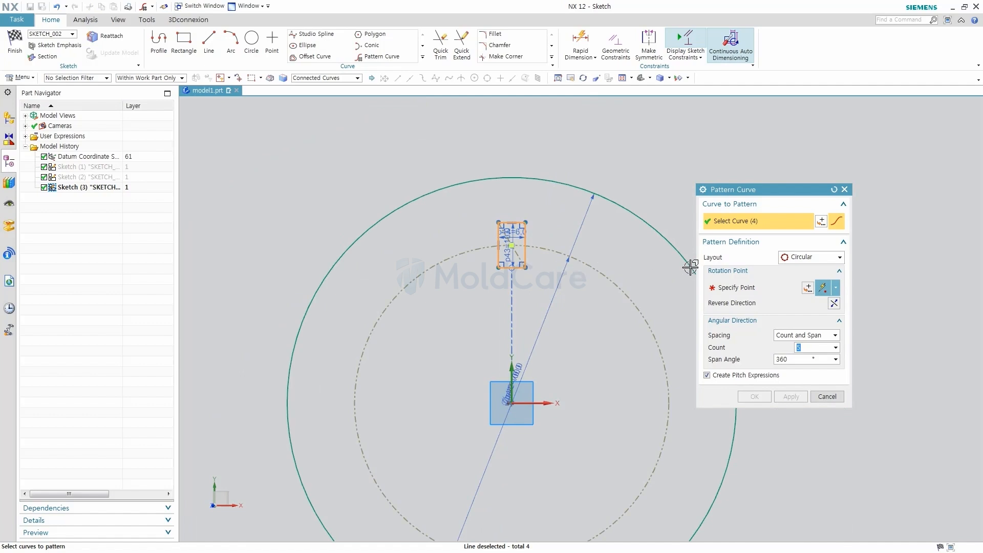
Set the circular pattern's rotation point to the sketch origin and its count to 6.
{"action": "left_click", "coordinate": [748, 289]}
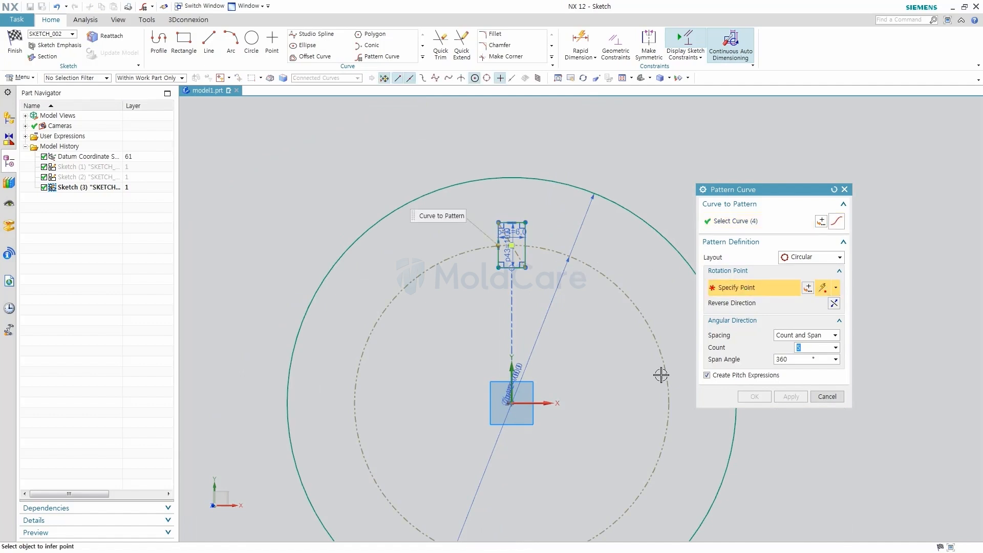
{"action": "left_click", "coordinate": [513, 403]}
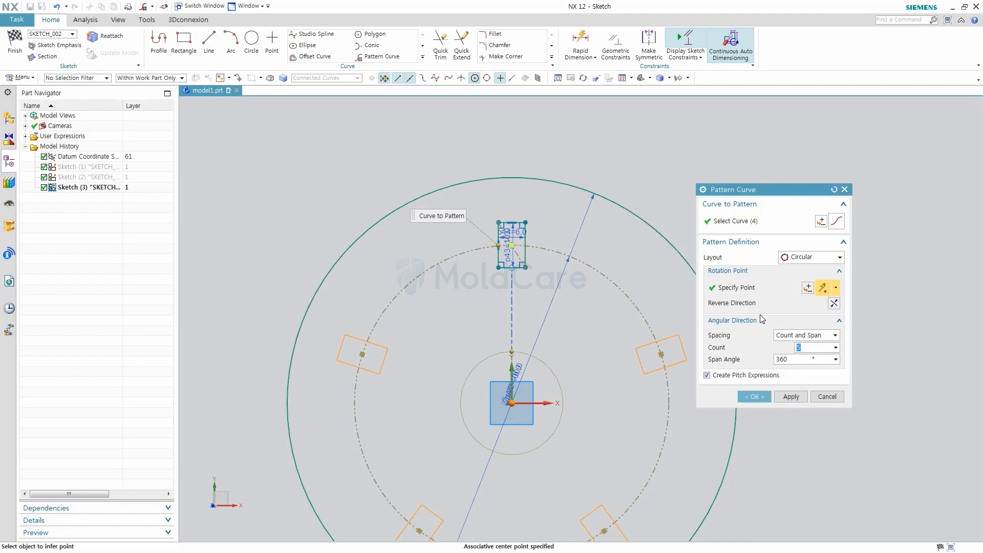
{"action": "left_click", "coordinate": [798, 348]}
{"action": "key", "text": "Return"}
{"action": "scroll", "coordinate": [511, 374], "scroll_direction": "up", "scroll_amount": 3}
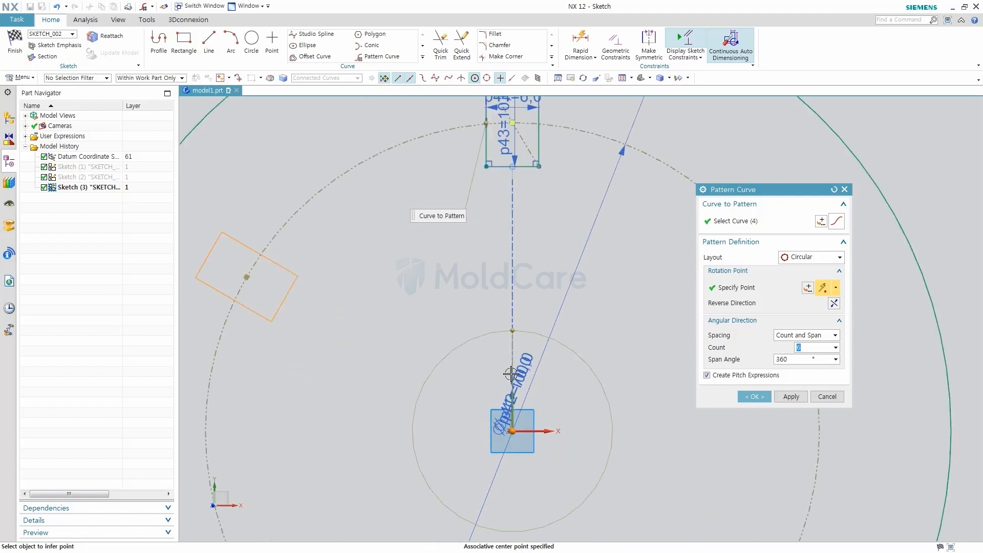
Create the circular pattern of the small rectangle around the sketch origin with a 360° span angle.
{"action": "scroll", "coordinate": [512, 374], "scroll_direction": "down", "scroll_amount": 5}
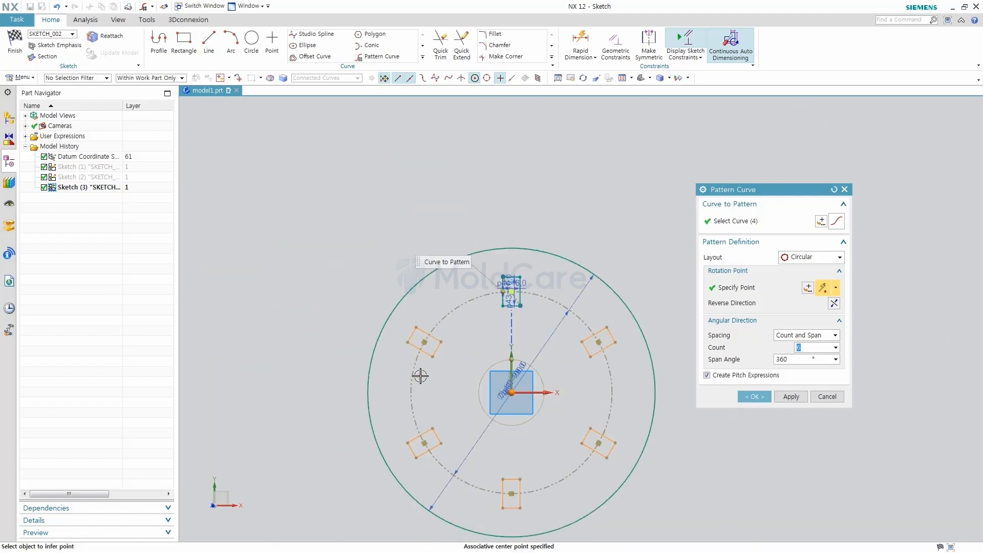
{"action": "left_click", "coordinate": [754, 397]}
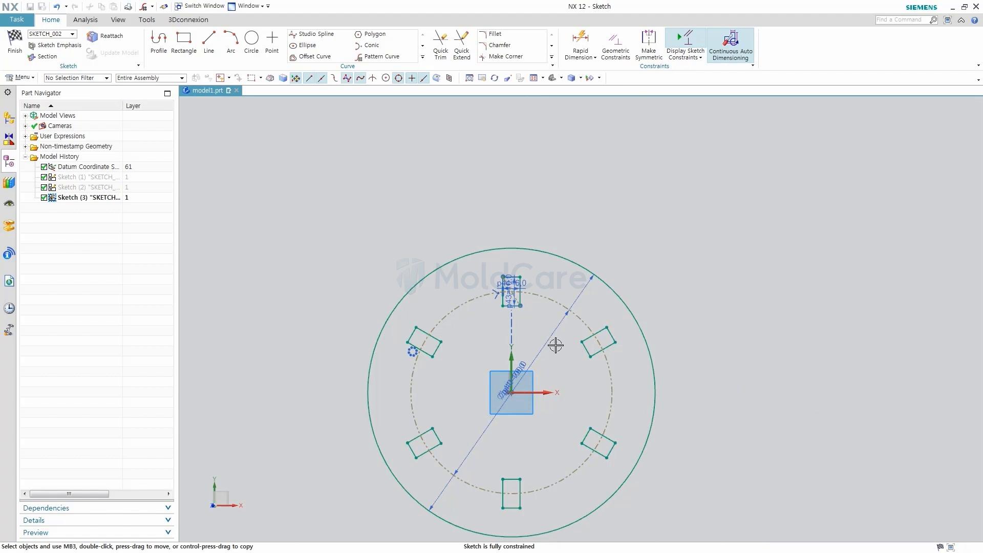
Examine the patterned rectangles and the dimensions and constraints on the original rectangle and its diagonal.
{"action": "middle_click_drag", "start_coordinate": [555, 345], "coordinate": [543, 332], "text": "shift"}
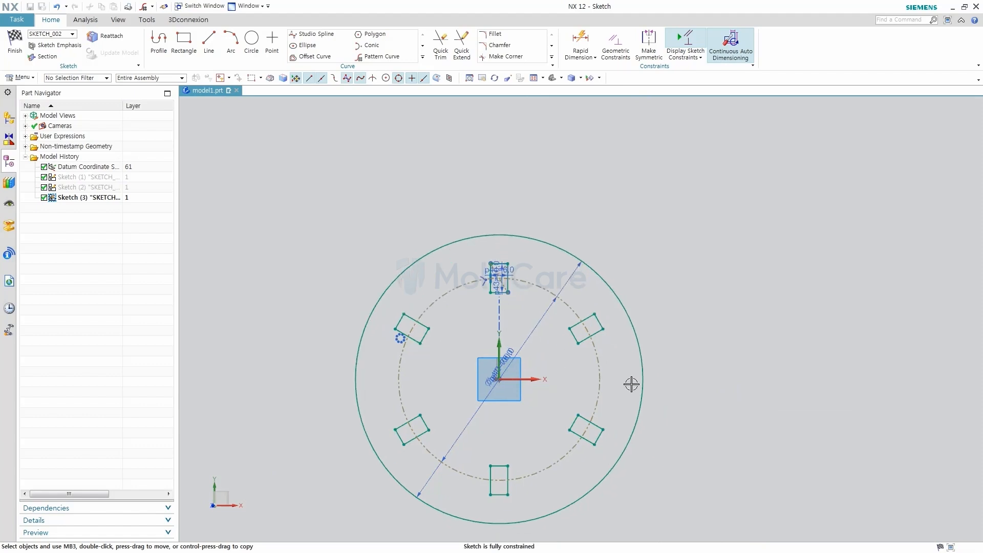
{"action": "scroll", "coordinate": [505, 297], "scroll_direction": "up", "scroll_amount": 5}
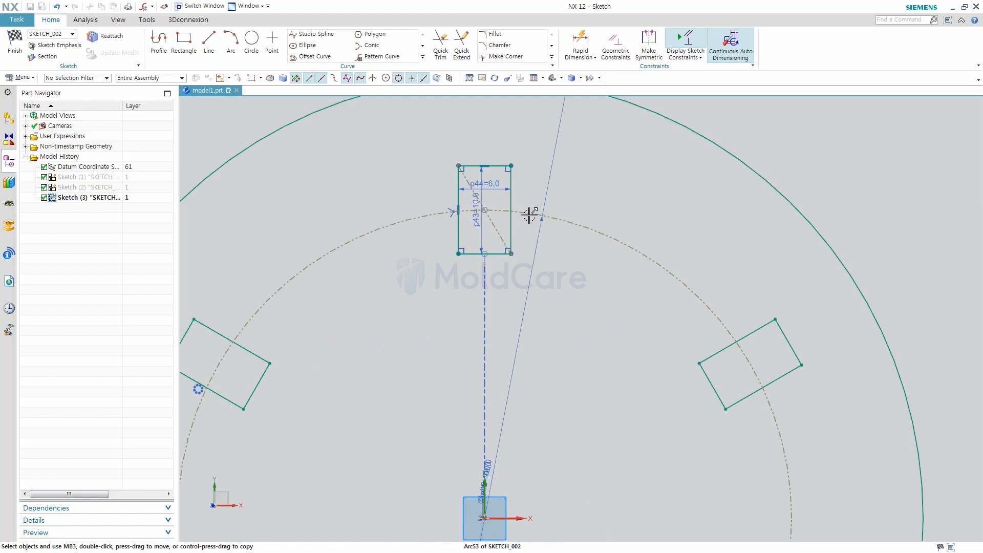
{"action": "scroll", "coordinate": [529, 340], "scroll_direction": "down", "scroll_amount": 3}
{"action": "scroll", "coordinate": [525, 346], "scroll_direction": "up", "scroll_amount": 2}
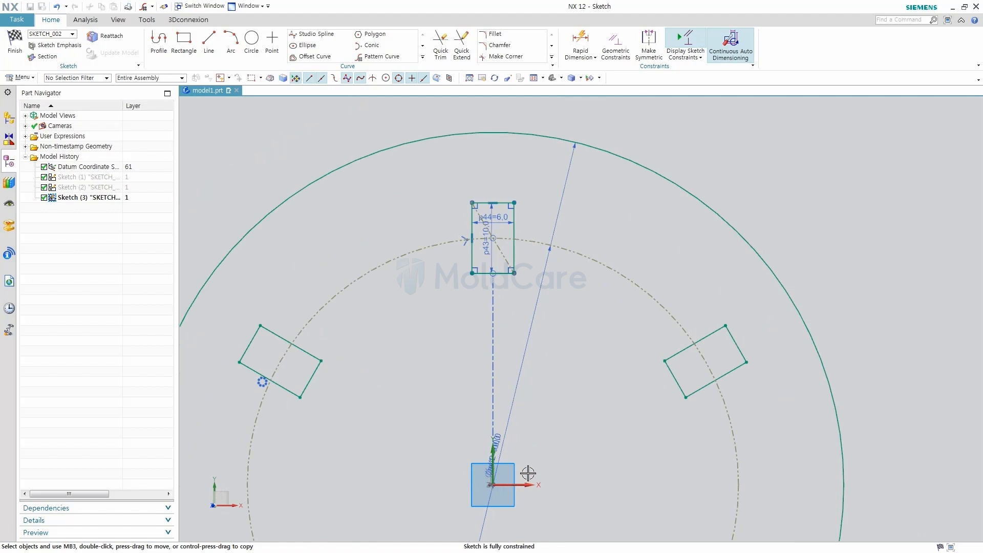
{"action": "scroll", "coordinate": [495, 242], "scroll_direction": "up", "scroll_amount": 4}
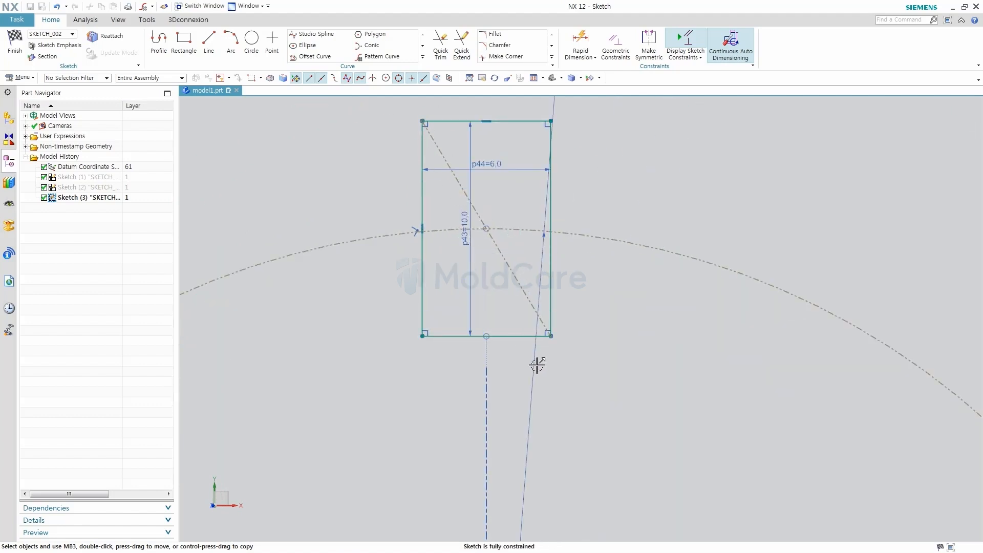
{"action": "scroll", "coordinate": [537, 364], "scroll_direction": "down", "scroll_amount": 2}
{"action": "scroll", "coordinate": [535, 364], "scroll_direction": "down", "scroll_amount": 5}
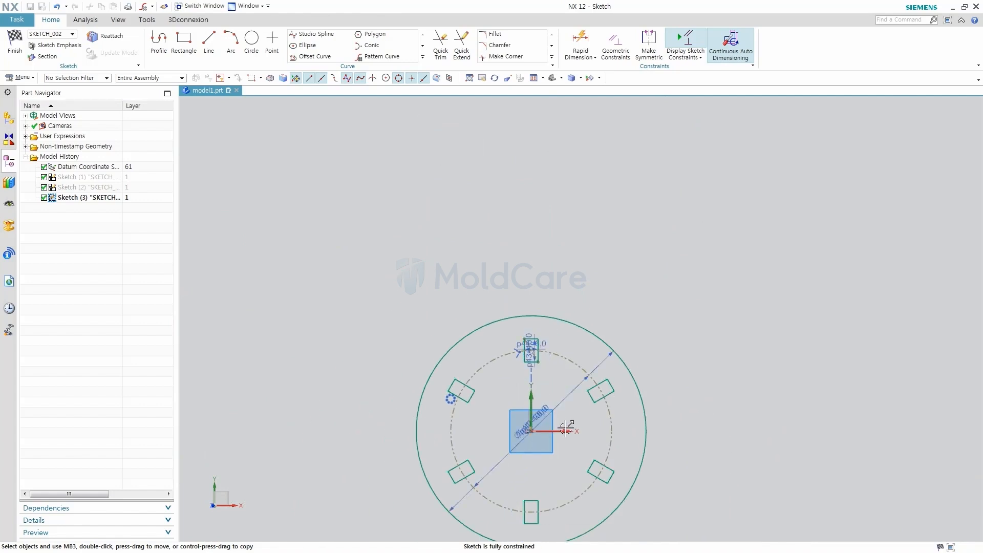
Finish the patterned circle sketch and return to the modeling environment.
{"action": "mouse_move", "coordinate": [527, 346]}
{"action": "middle_mouse_down"}
{"action": "mouse_move", "coordinate": [518, 330]}
{"action": "mouse_move", "coordinate": [530, 363]}
{"action": "middle_mouse_up"}
{"action": "middle_click_drag", "start_coordinate": [553, 413], "coordinate": [578, 449]}
{"action": "key", "text": "F8"}
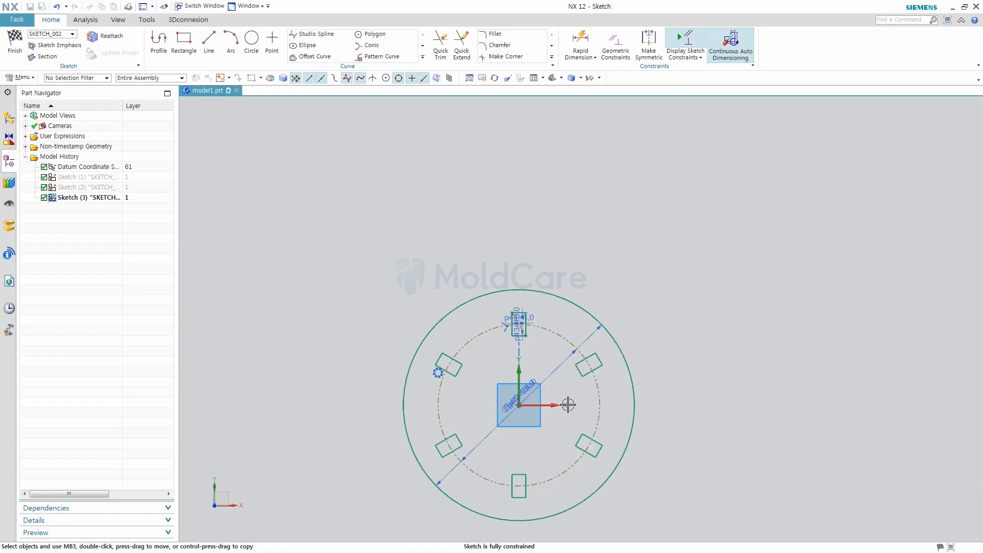
{"action": "left_click", "coordinate": [13, 40]}
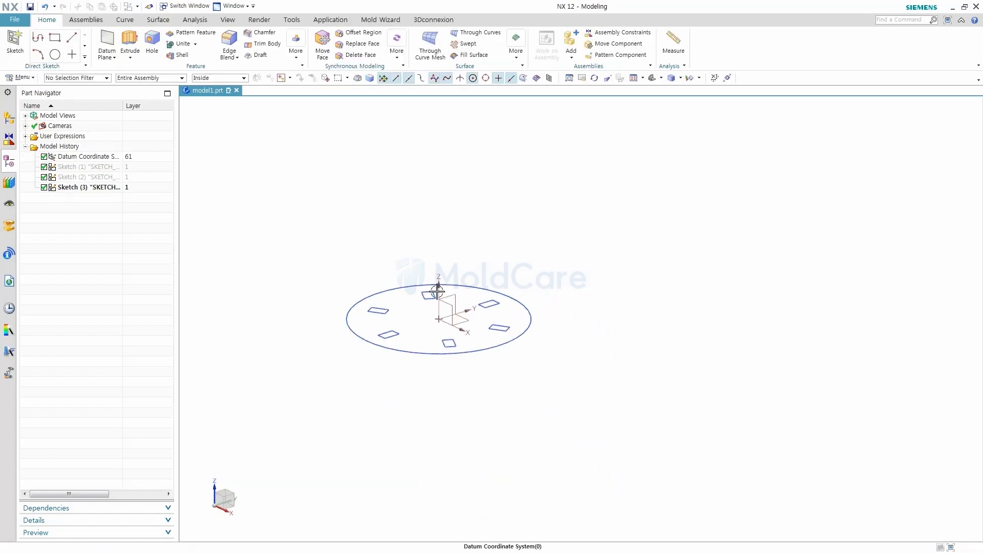